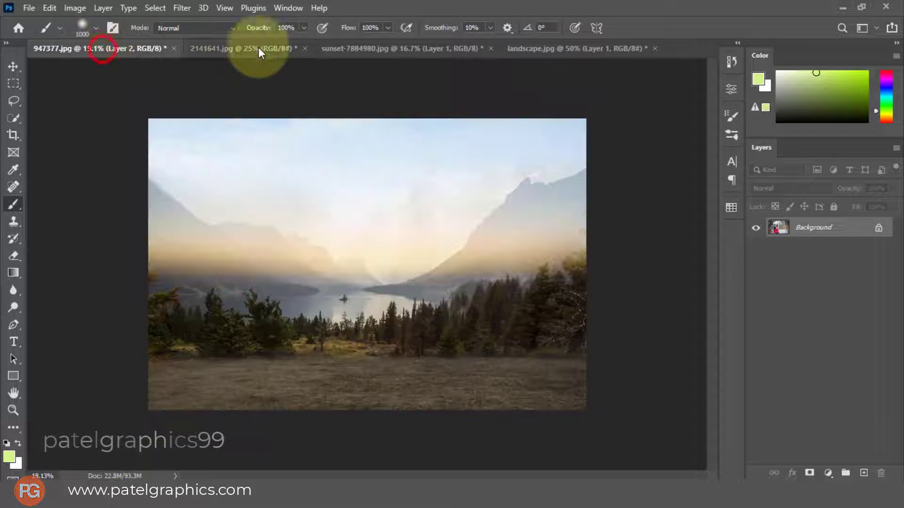
Look through the open sunset and landscape images, then duplicate the Background layer of the couple photo 2141641.jpg
click(400, 49)
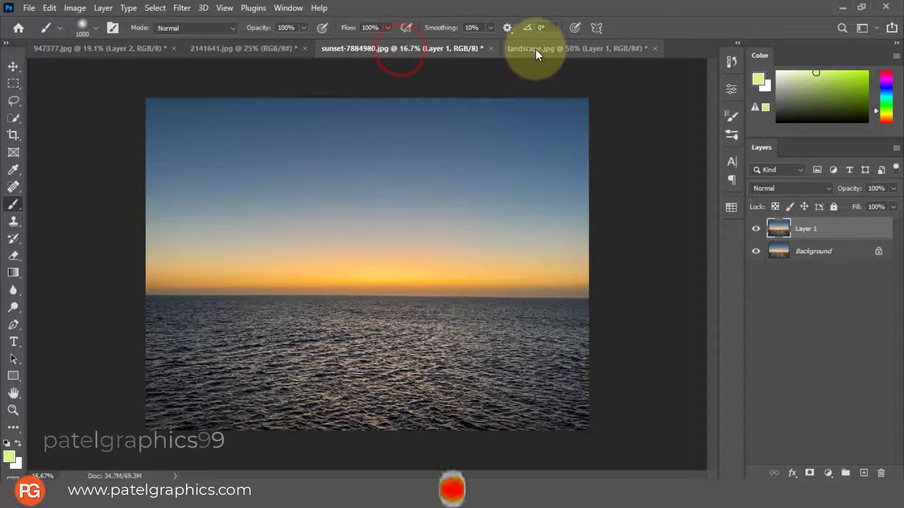
click(535, 49)
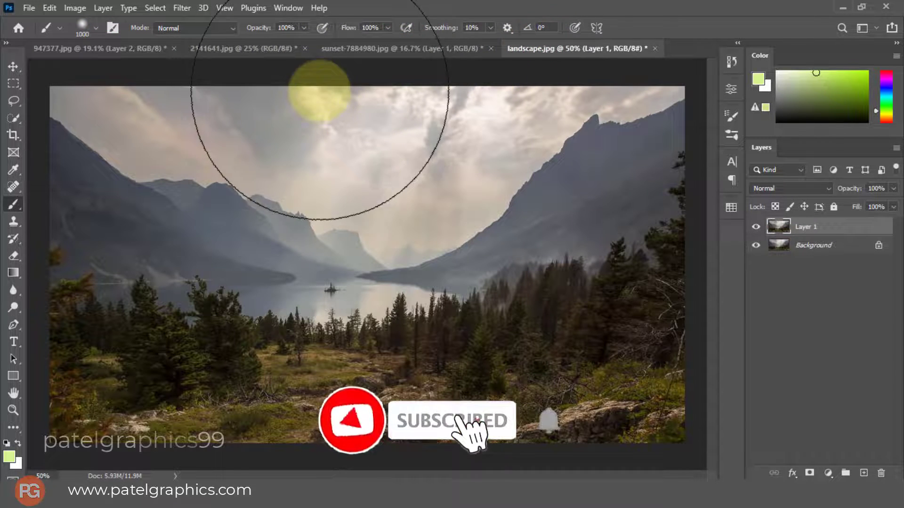
click(237, 49)
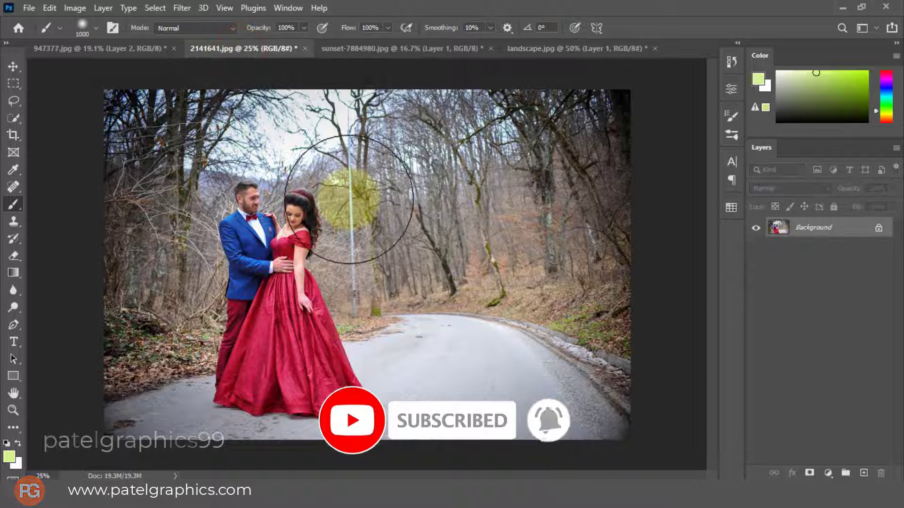
key(bracketleft)
key(bracketleft)
key(bracketleft)
key(bracketleft)
key(bracketleft)
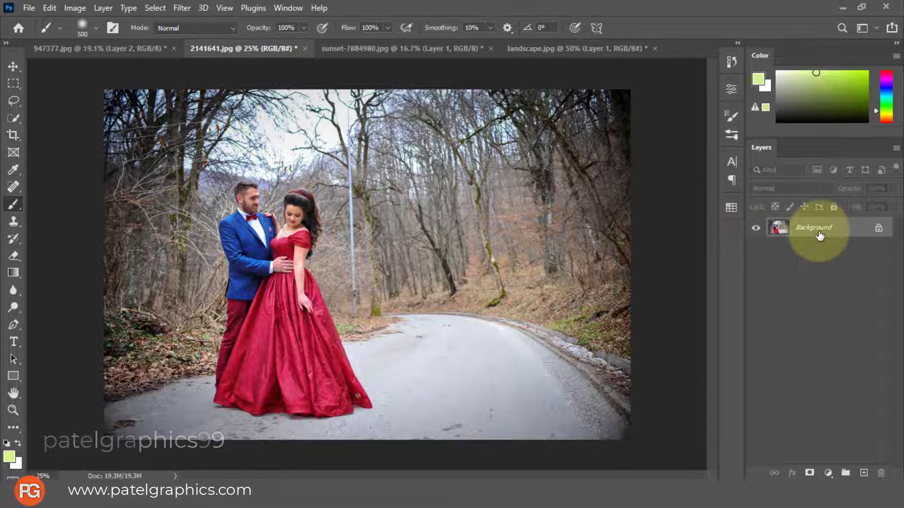
key(ctrl+j)
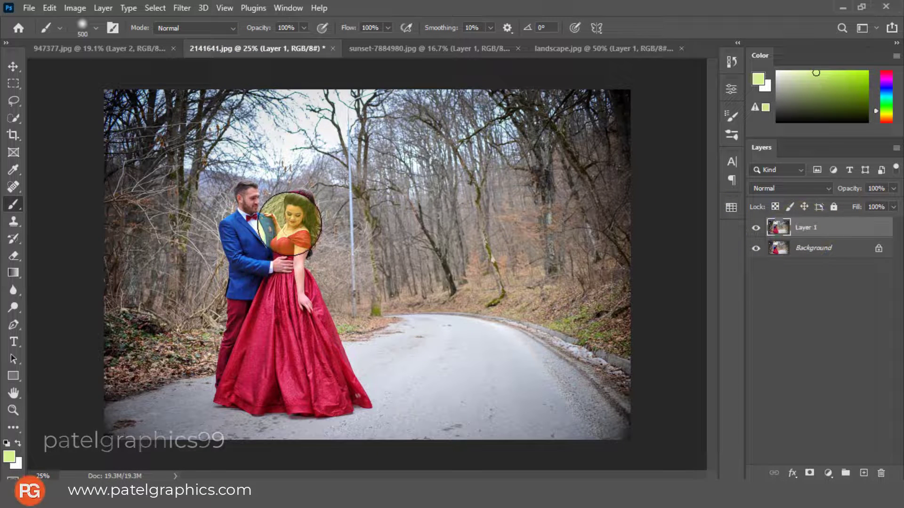
Select the man and the woman in the red dress on Layer 1 with the Quick Selection tool
key(w)
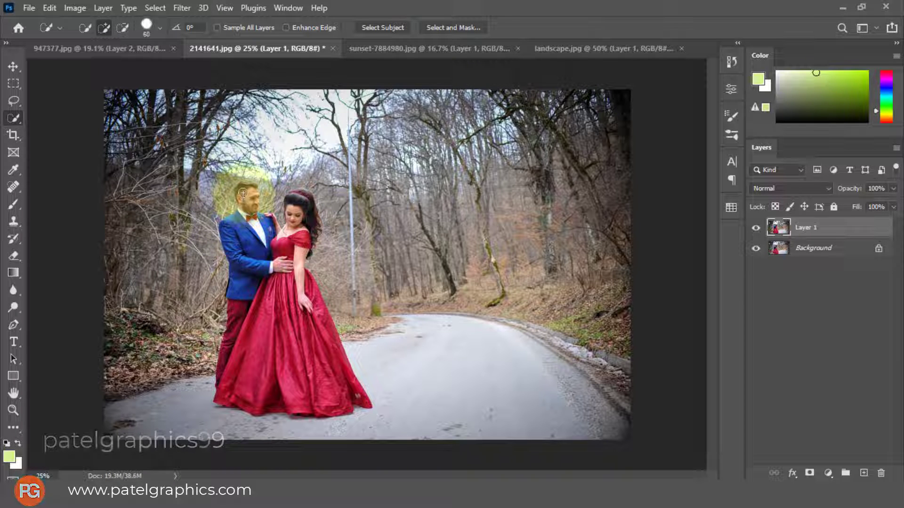
mouse_move(245, 190)
mouse_down()
mouse_move(263, 284)
mouse_move(246, 350)
mouse_move(280, 377)
mouse_move(336, 391)
mouse_move(315, 305)
mouse_move(287, 261)
mouse_move(300, 198)
mouse_up()
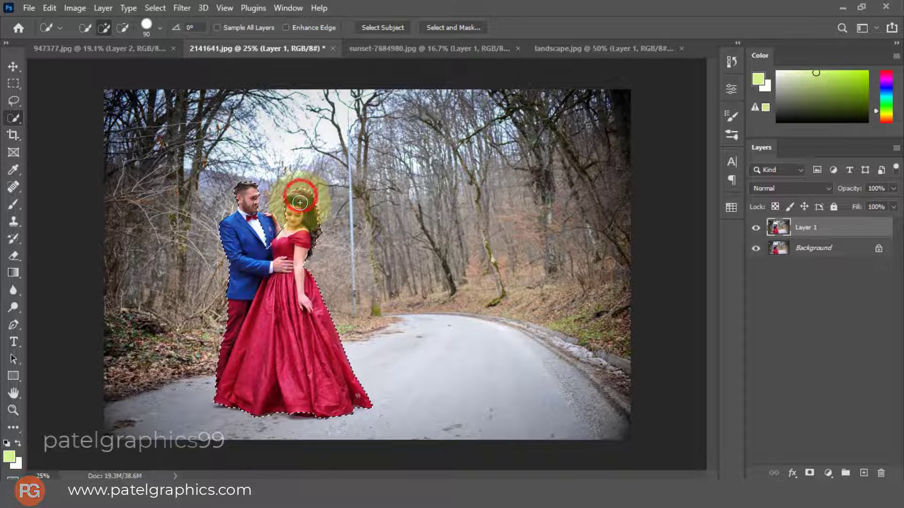
click(300, 196)
Touch up the quick selection around the man's head and shoulder and the woman's hair
scroll(260, 240, up, 1)
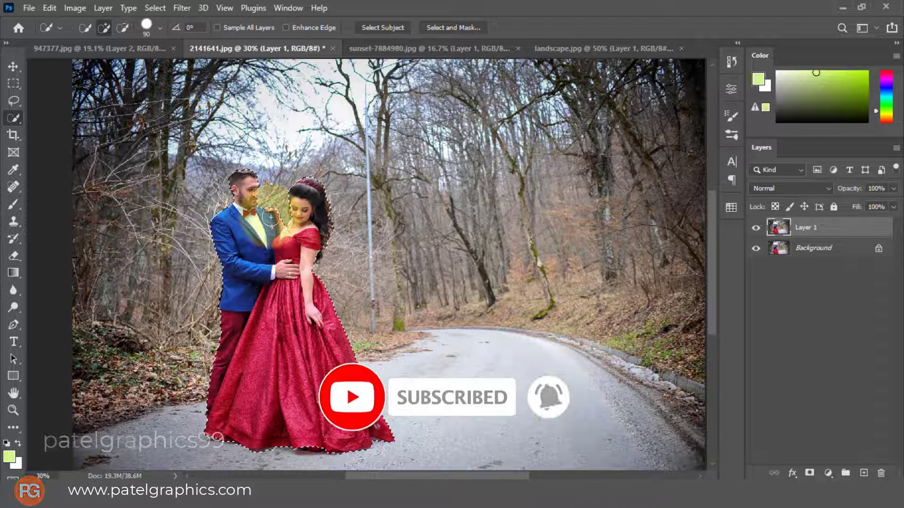
click(266, 218)
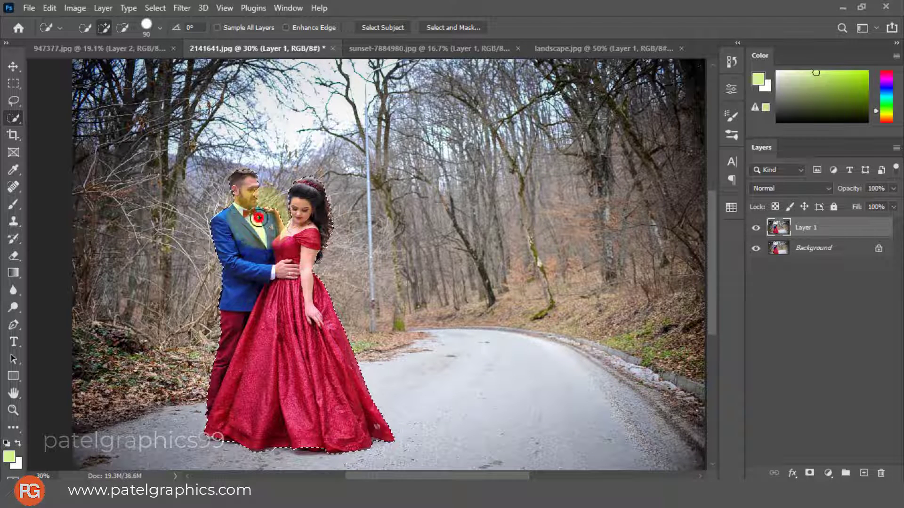
click(242, 179)
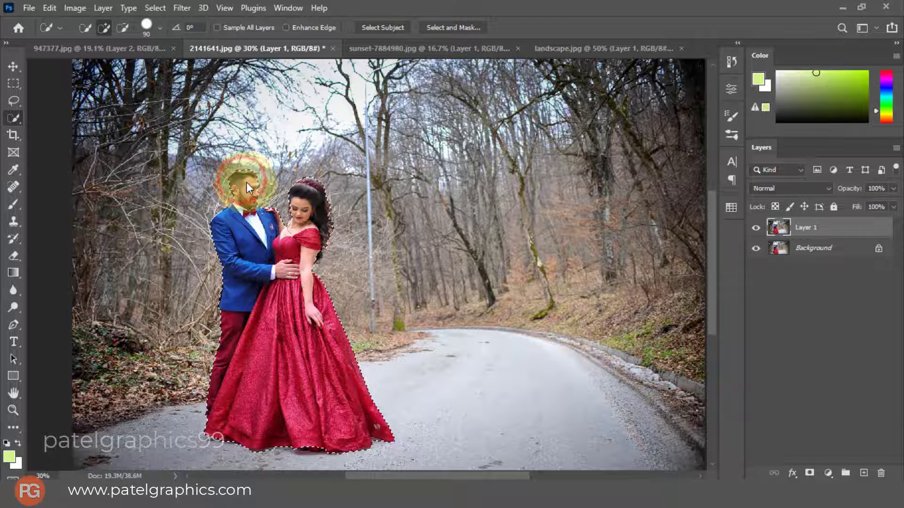
click(248, 181)
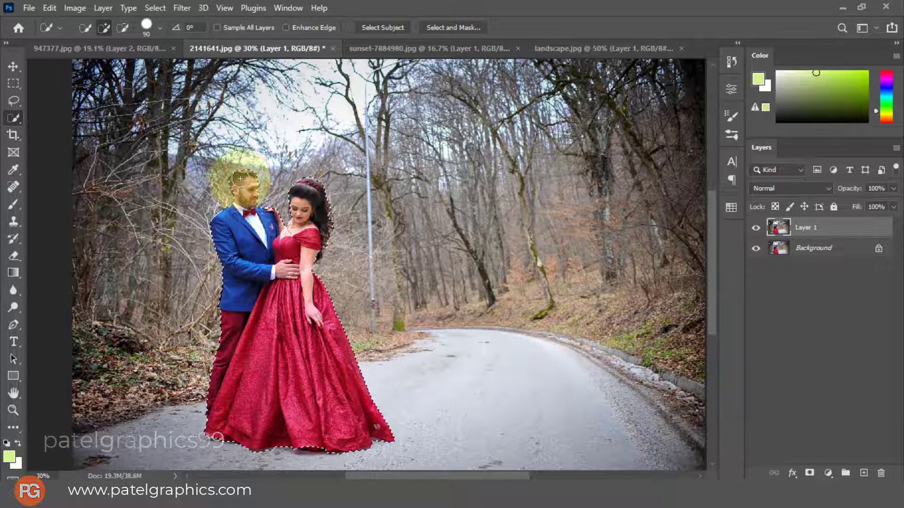
click(241, 178)
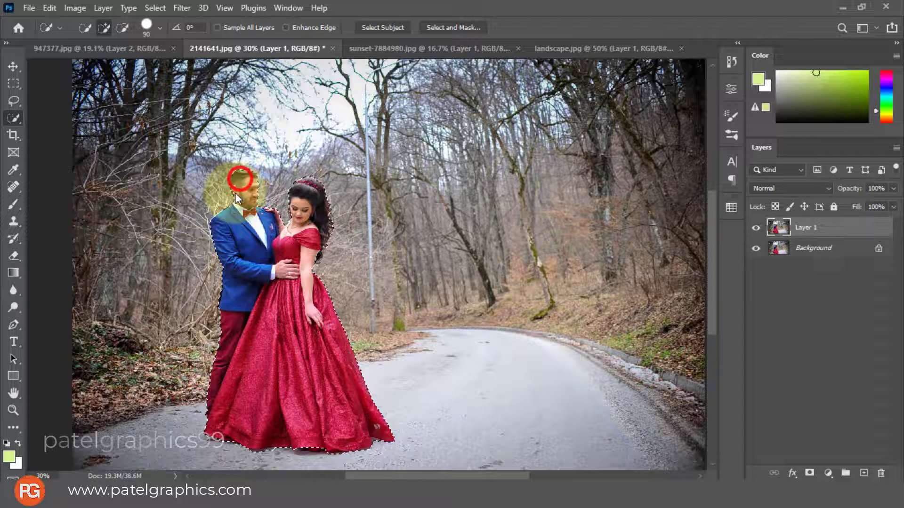
click(306, 203)
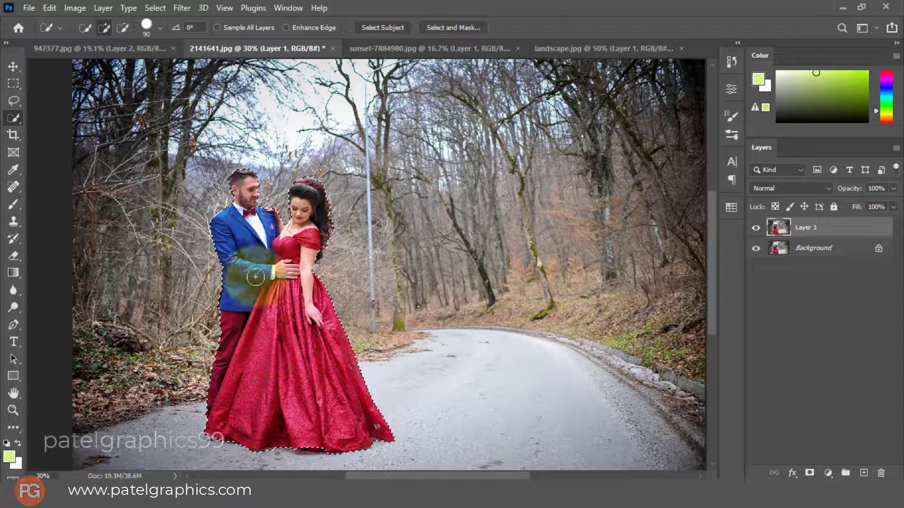
Refine the selection along the man's hair and beside the woman's face and neck, using a smaller Quick Selection brush
scroll(252, 203, up, 2)
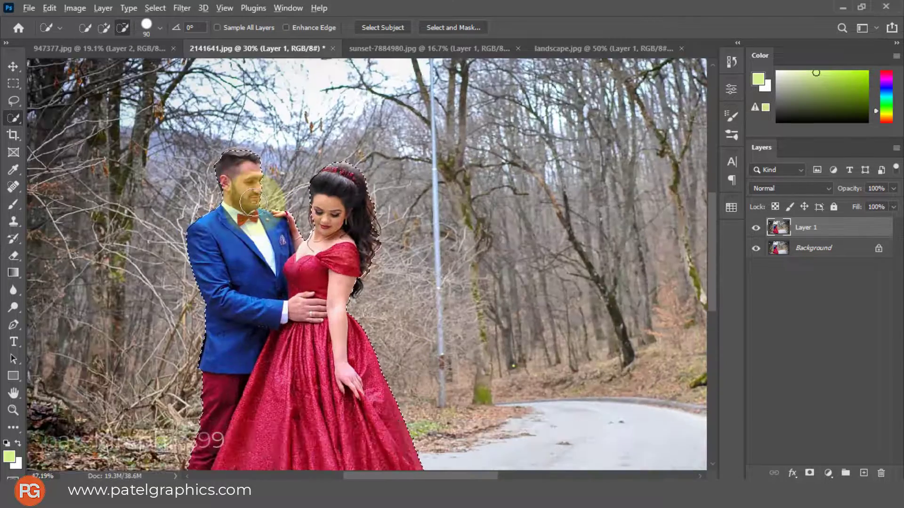
scroll(254, 203, up, 1)
scroll(254, 205, up, 1)
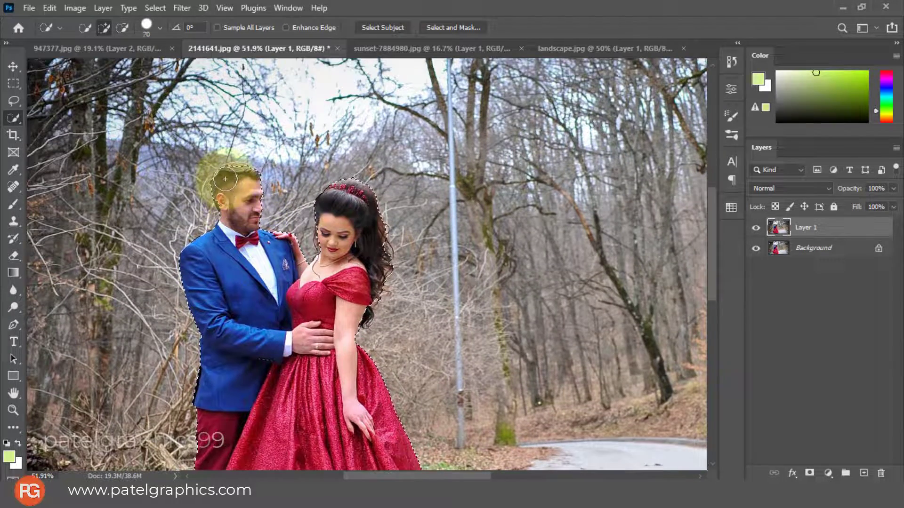
drag(219, 181, 226, 200)
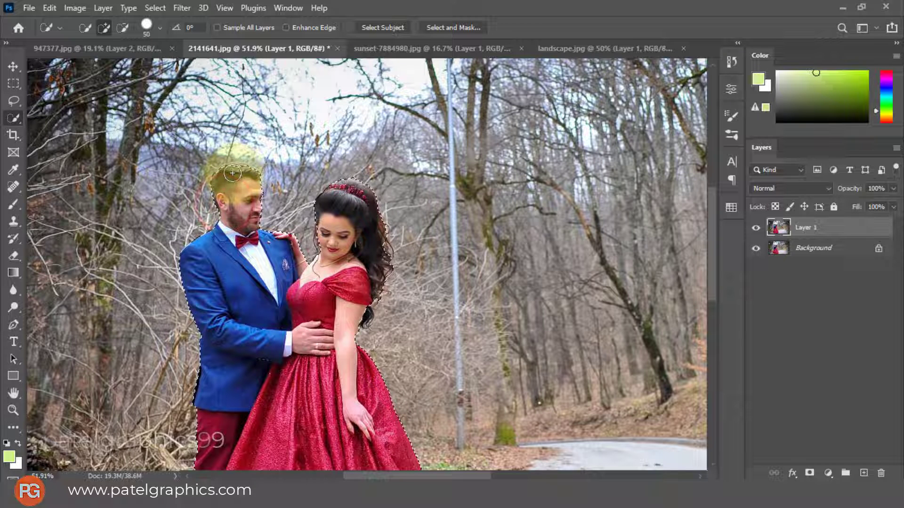
click(236, 173)
click(230, 173)
click(231, 174)
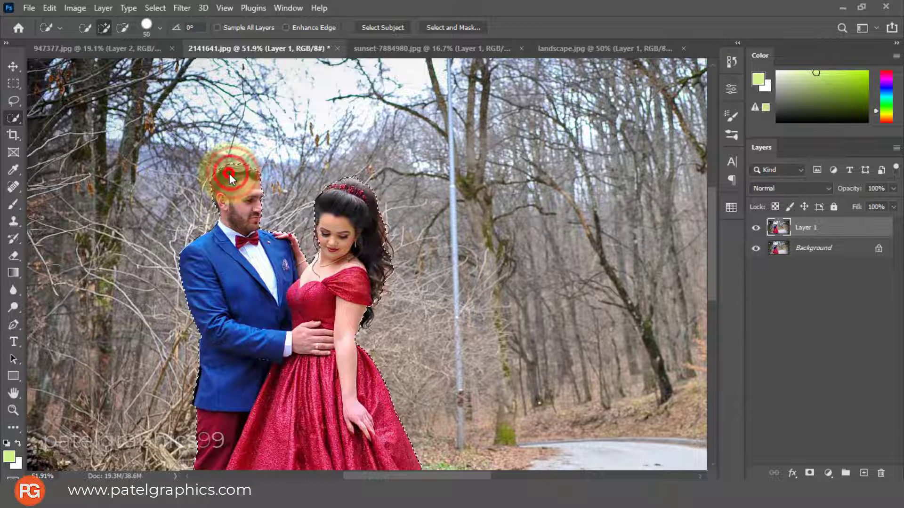
click(228, 174)
click(237, 172)
click(242, 180)
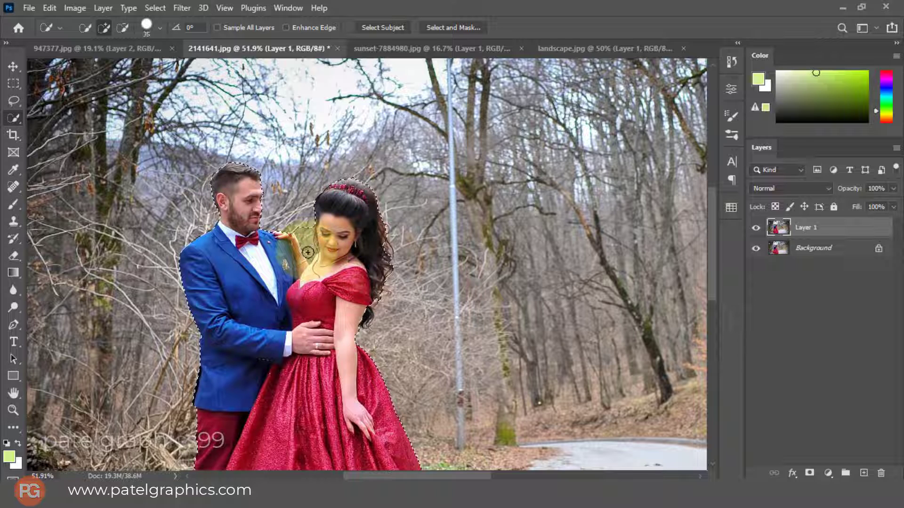
click(310, 253)
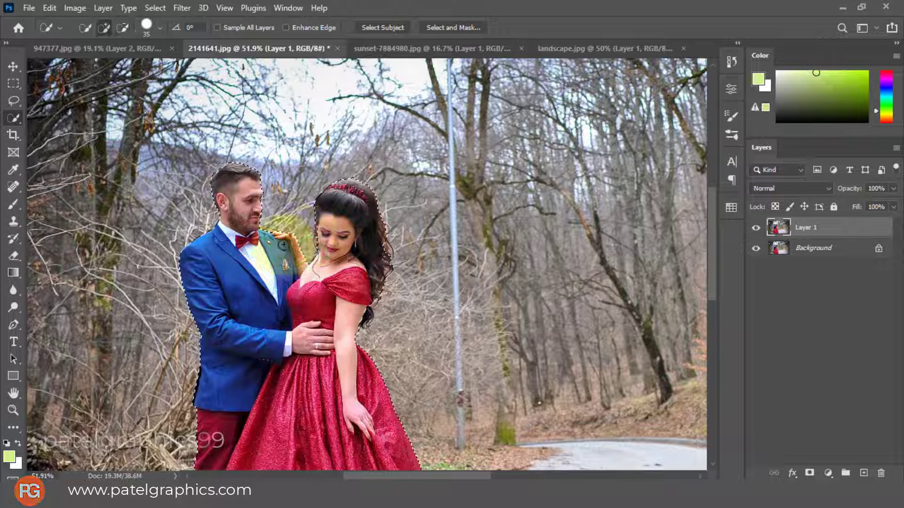
click(321, 229)
Open the selection in Select and Mask and brush along the woman's hair and arm with the Refine Edge Brush
scroll(328, 268, down, 3)
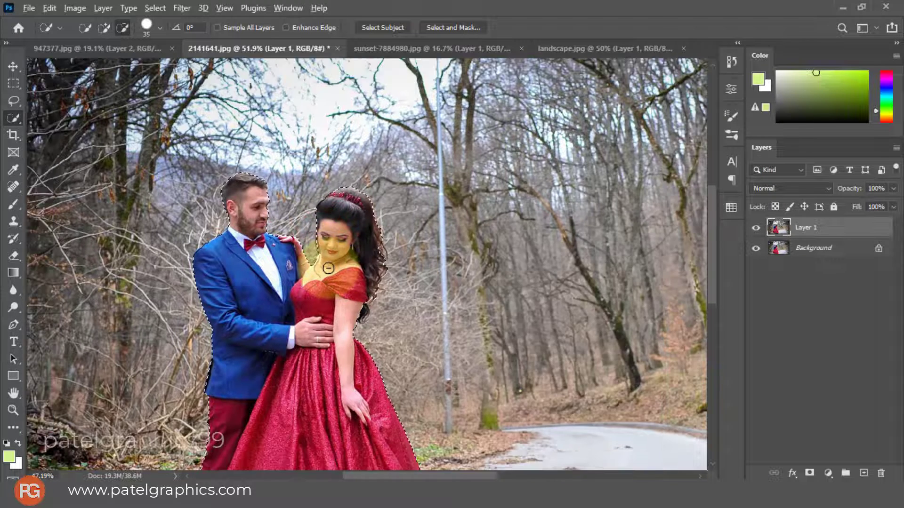
click(437, 27)
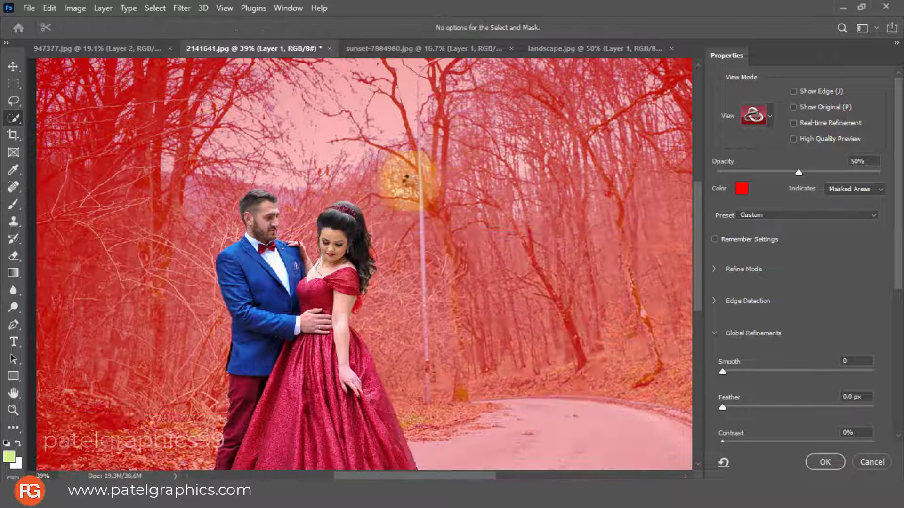
click(13, 86)
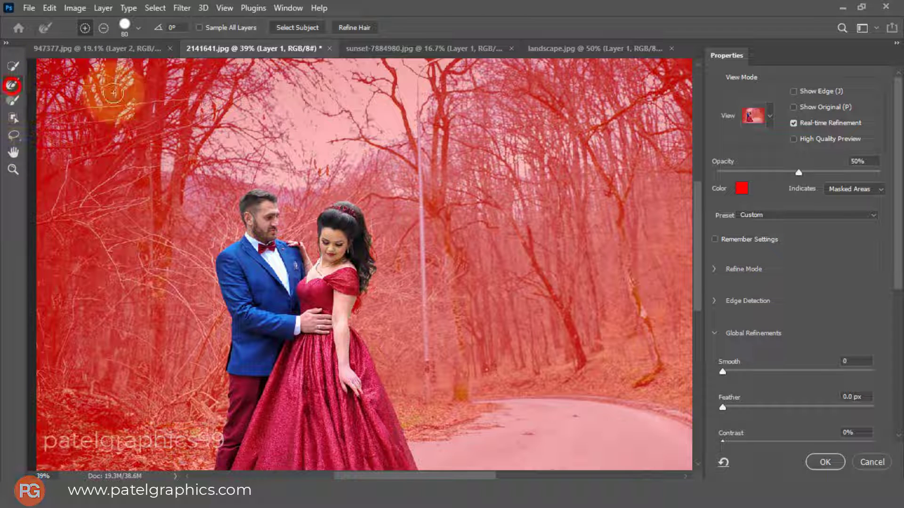
drag(377, 230, 360, 317)
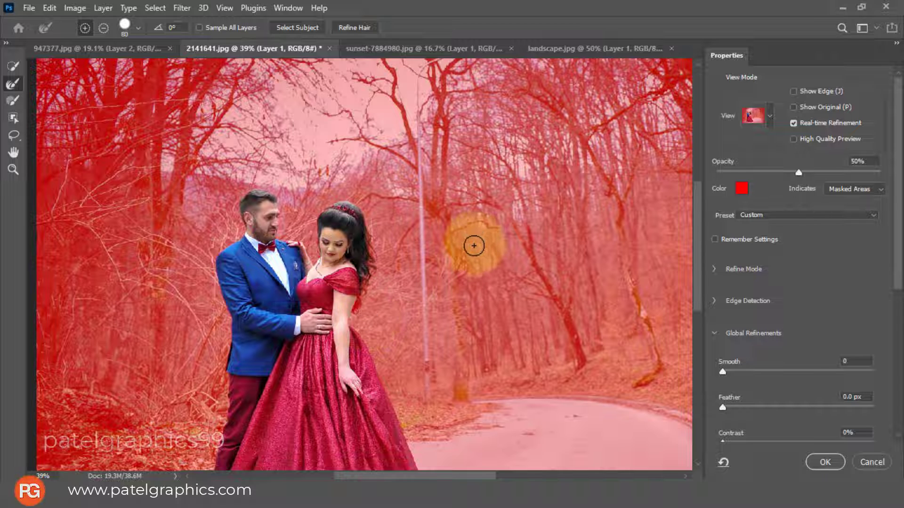
mouse_move(400, 245)
mouse_down()
mouse_move(385, 249)
mouse_move(379, 238)
mouse_up()
mouse_move(332, 209)
mouse_down()
mouse_move(362, 215)
mouse_move(370, 278)
mouse_move(372, 240)
mouse_up()
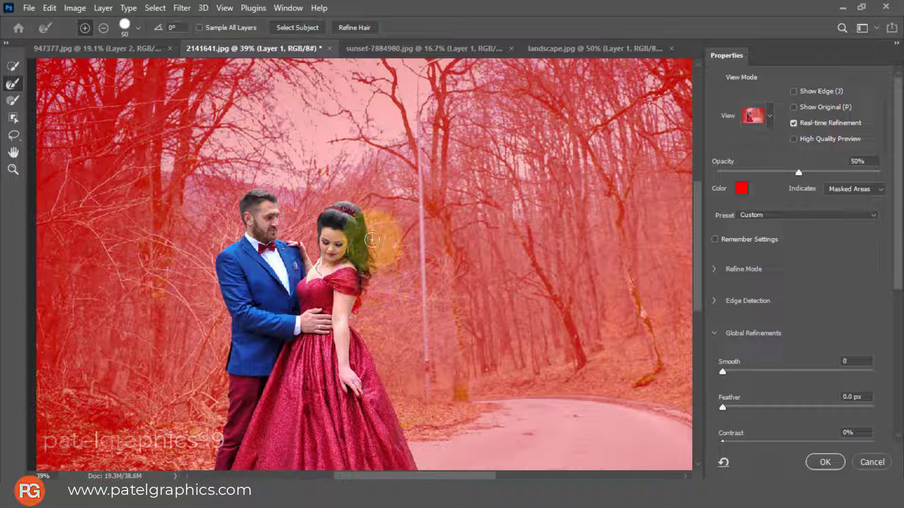
click(372, 239)
key(bracketright)
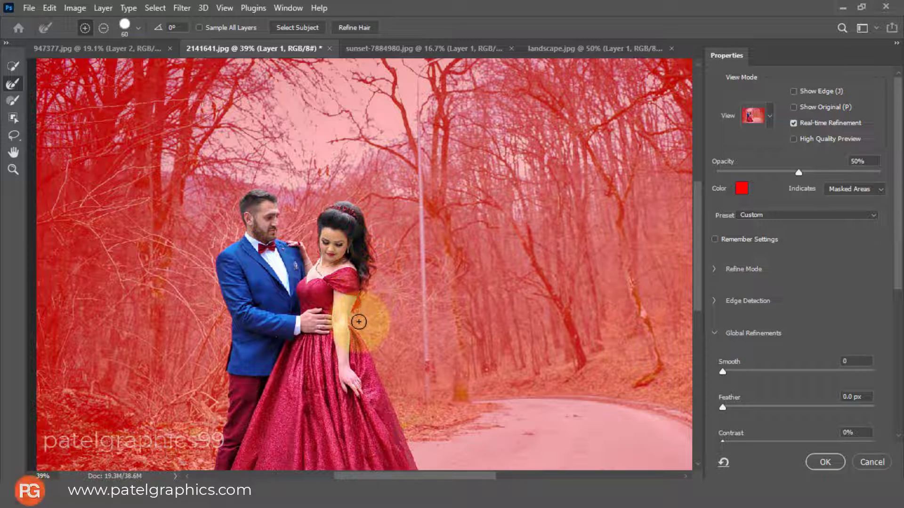
mouse_move(358, 322)
mouse_down()
mouse_move(313, 256)
mouse_move(311, 210)
mouse_up()
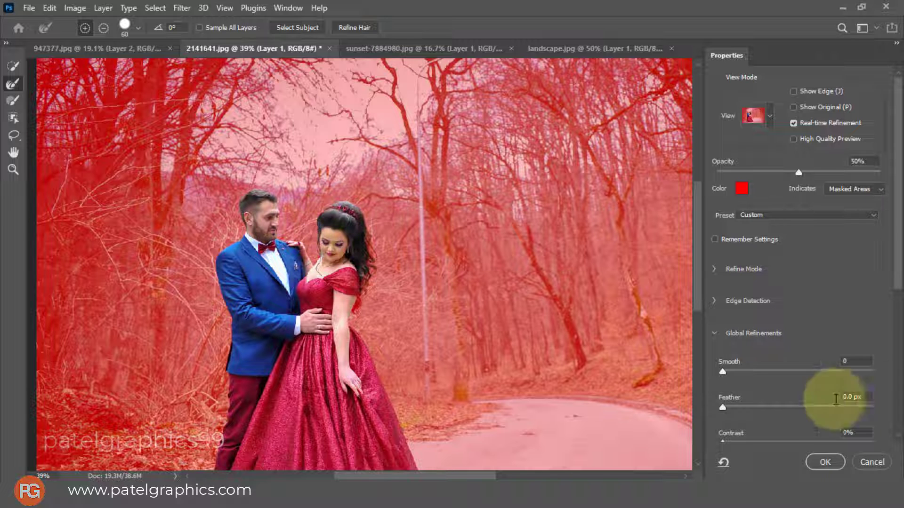
Set the selection's Smooth to 2 and Feather to 0.2 px, and apply the refinement
drag(722, 368, 726, 372)
drag(722, 407, 725, 408)
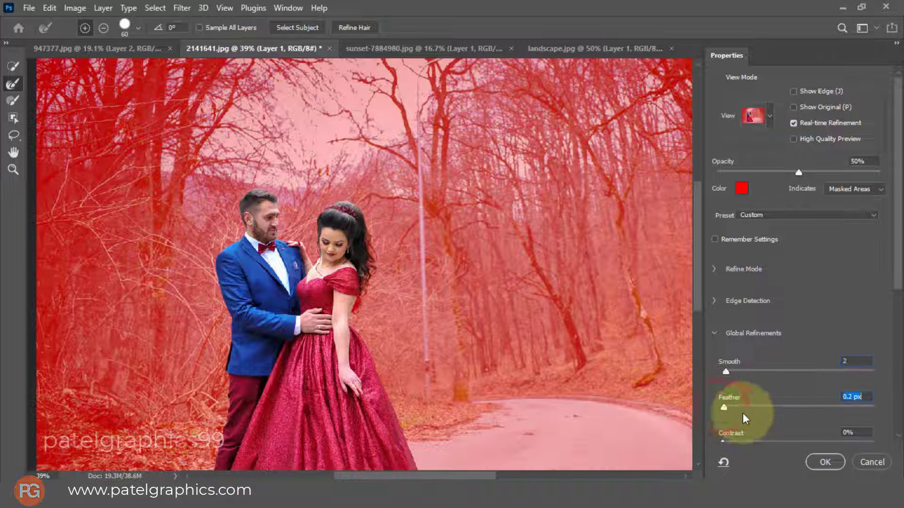
scroll(767, 411, down, 2)
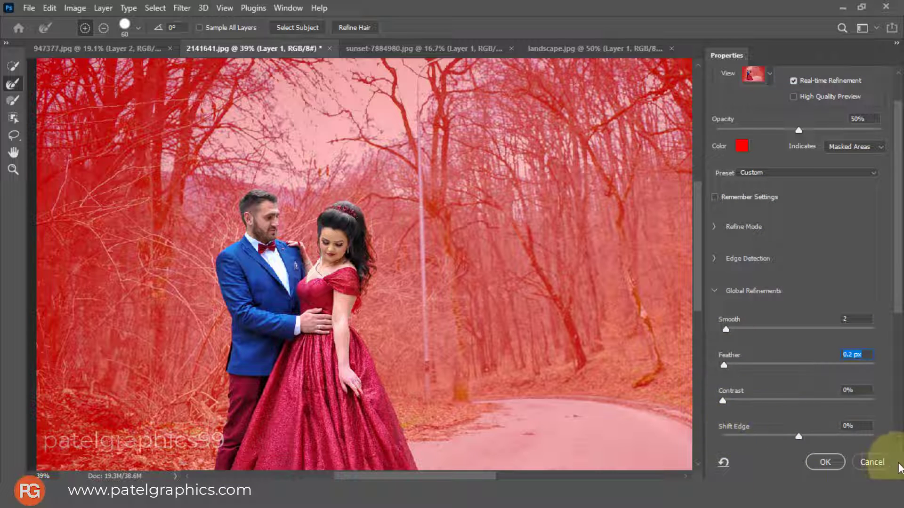
click(823, 459)
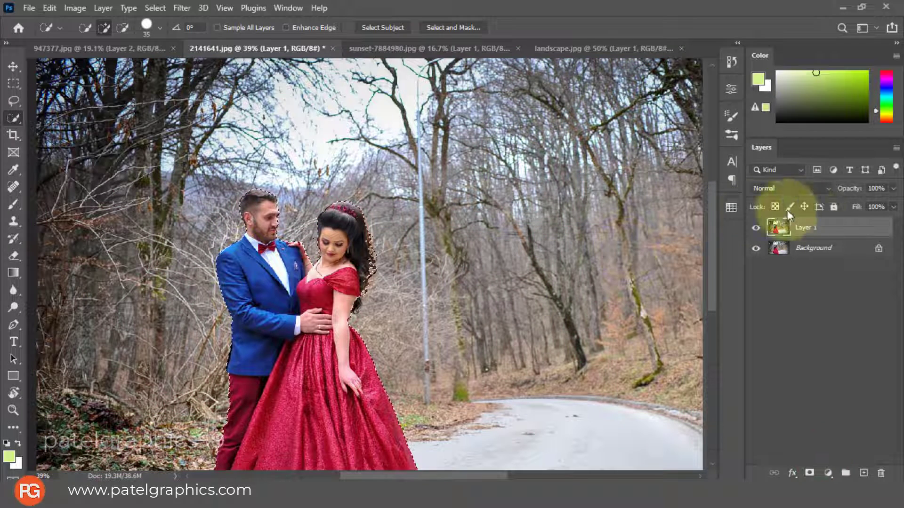
Mask Layer 1 to the couple's selection and hide the Background layer
click(806, 473)
click(756, 248)
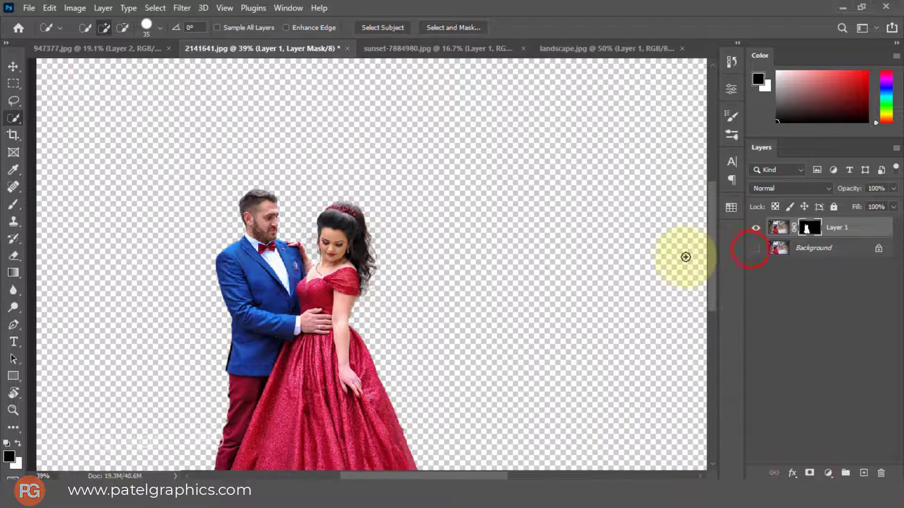
scroll(389, 228, down, 3)
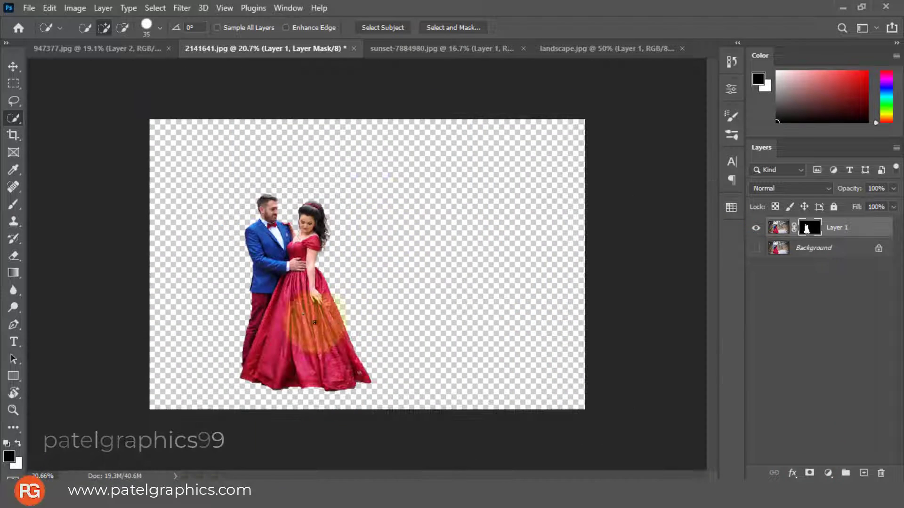
Move the masked couple layer into 947377.jpg and place it on the ground near the lower centre of the landscape
key(c)
key(v)
drag(302, 304, 323, 199)
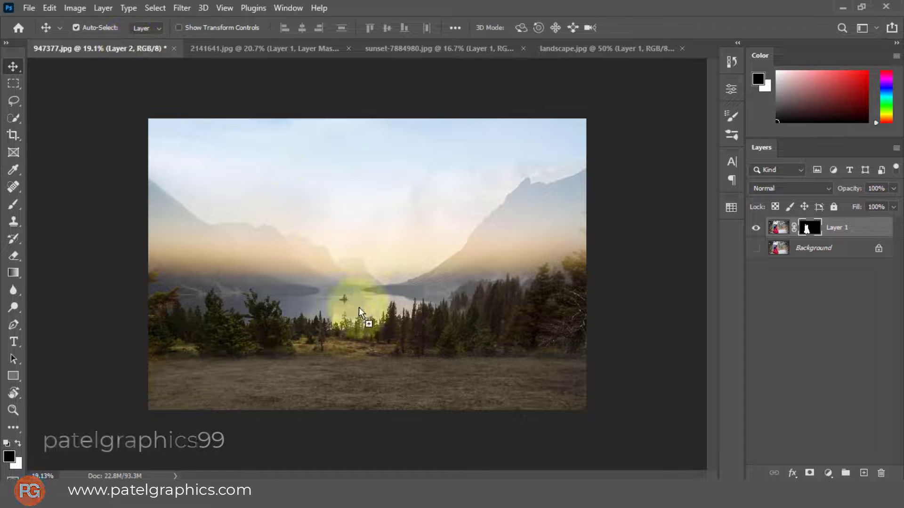
drag(358, 307, 356, 333)
drag(303, 361, 371, 318)
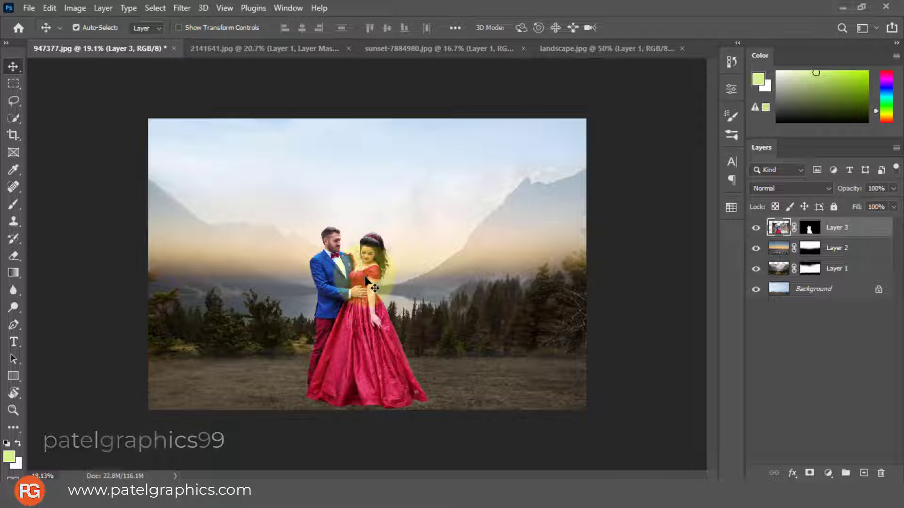
Paint black on Layer 3's mask with a small soft brush, size 30 to 40, between the couple's heads and along the woman's outer hair
click(810, 227)
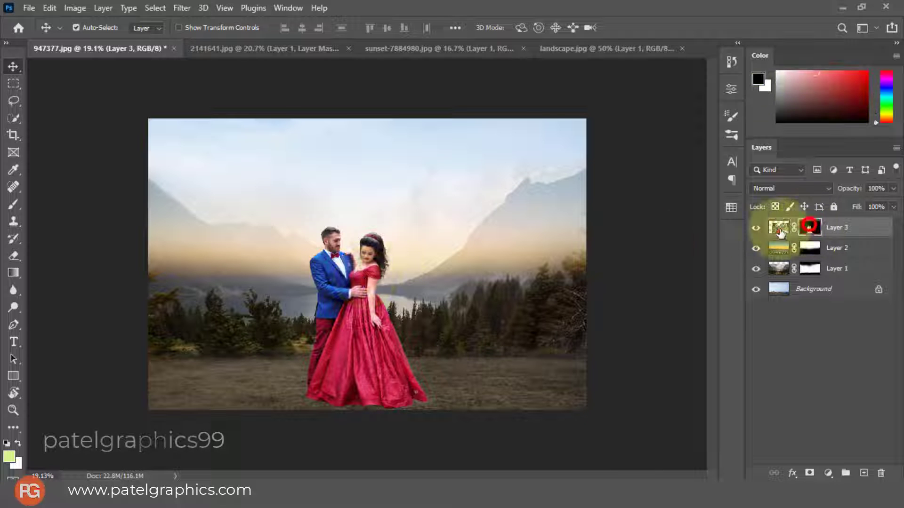
key(b)
scroll(351, 245, up, 5)
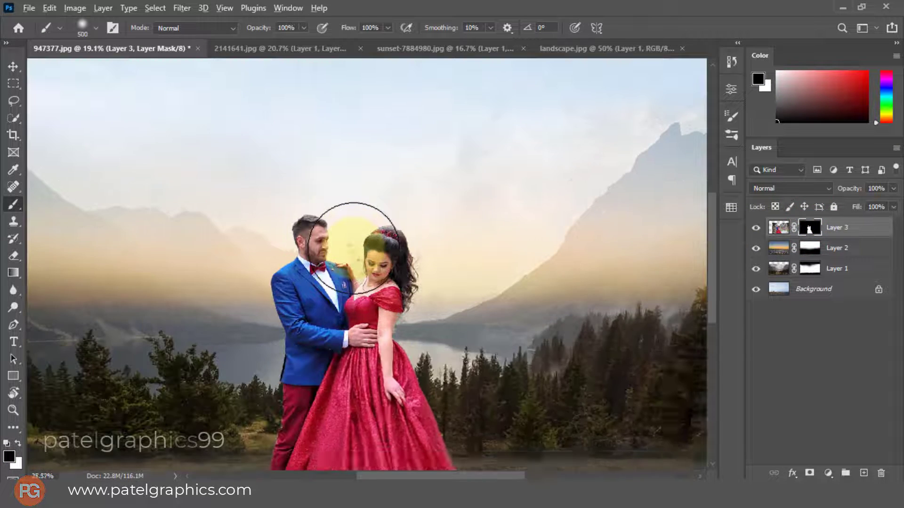
scroll(366, 246, up, 2)
key(bracketleft)
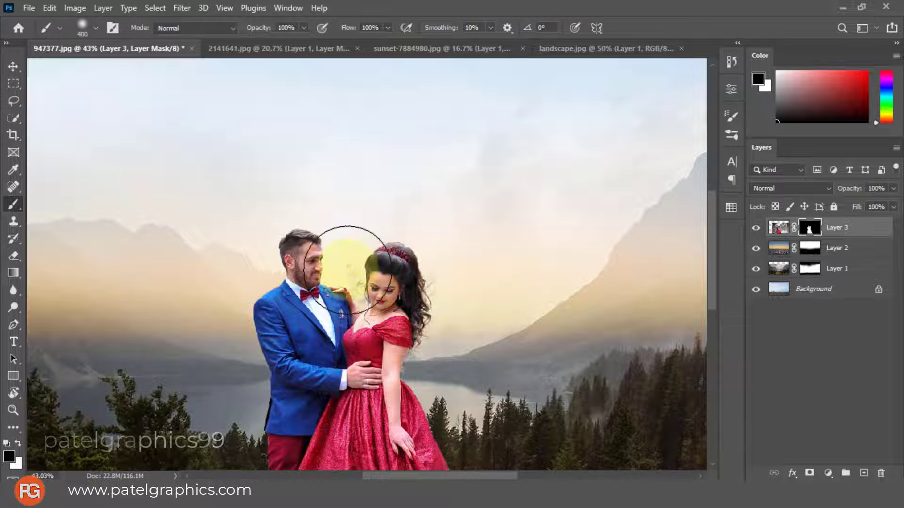
key(bracketright)
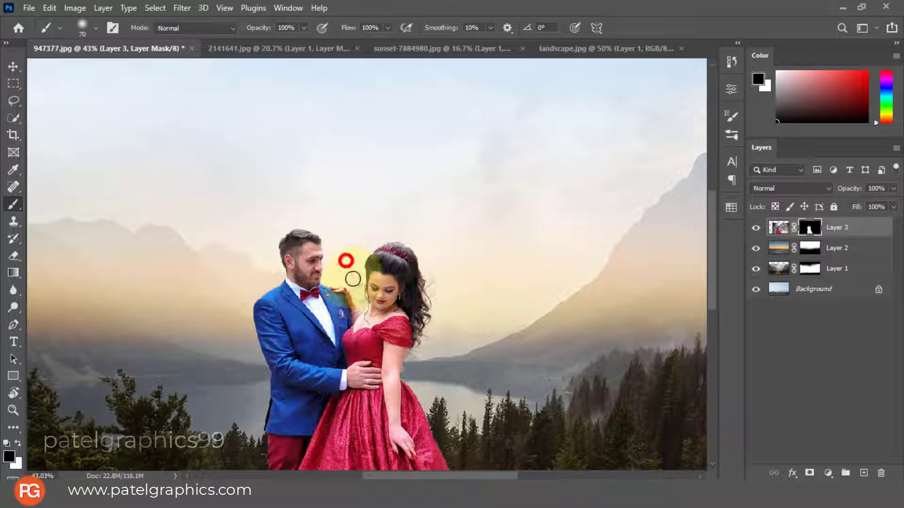
scroll(347, 260, up, 4)
scroll(347, 266, up, 1)
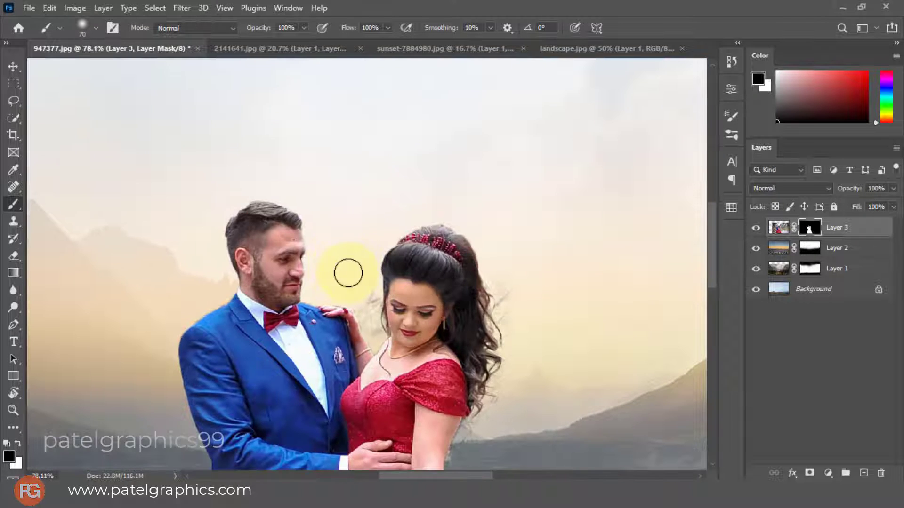
key(bracketleft)
key(bracketleft)
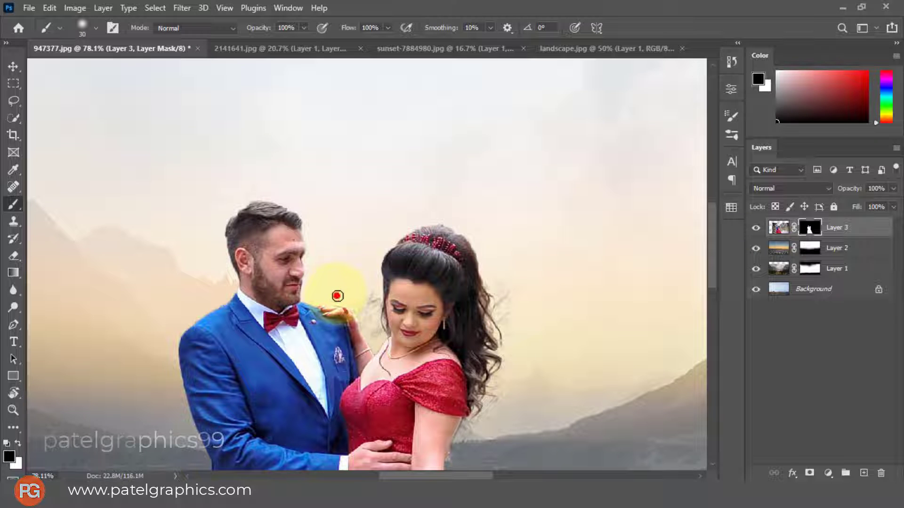
drag(337, 296, 335, 296)
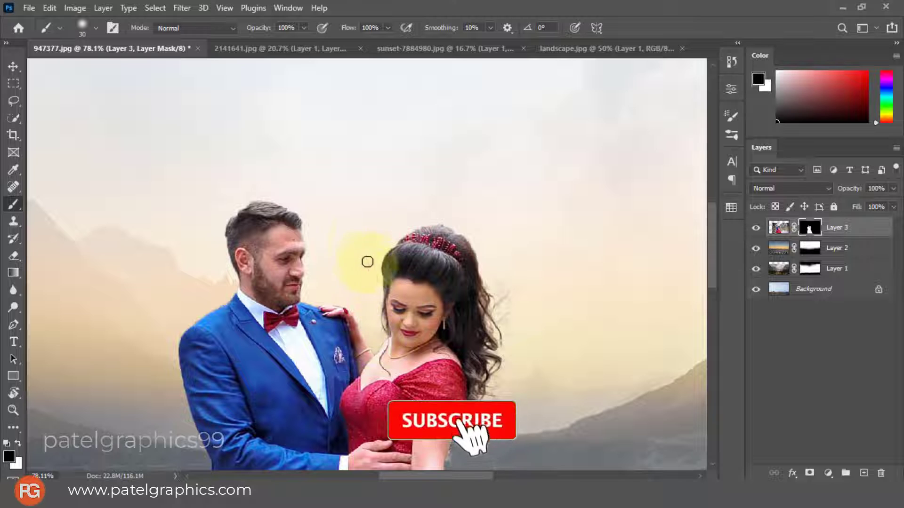
click(349, 261)
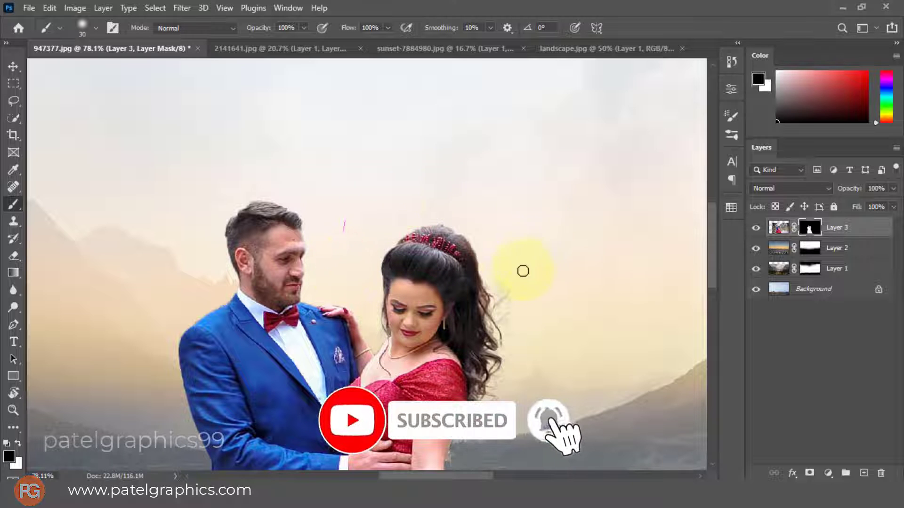
key(bracketright)
click(495, 275)
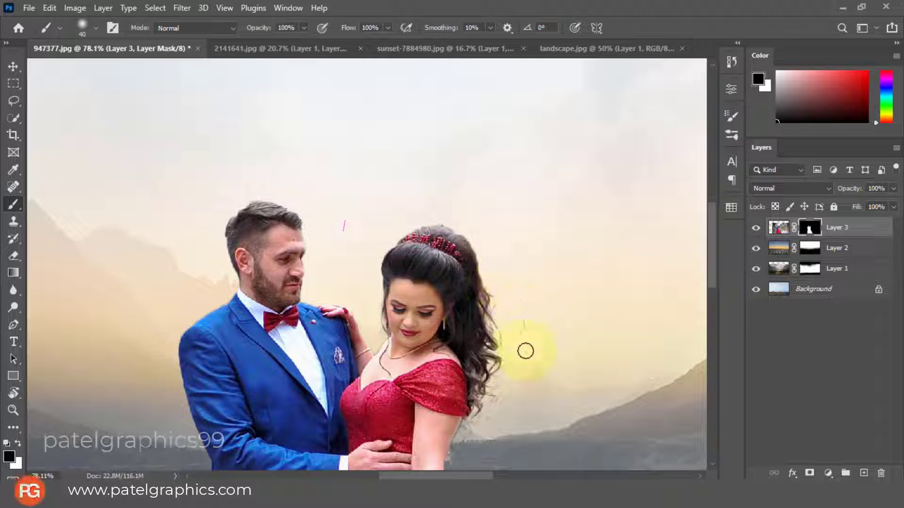
Paint white on Layer 3's mask with a size 15 brush along the top of the man's hair to restore it
key(bracketleft)
key(bracketleft)
key(bracketleft)
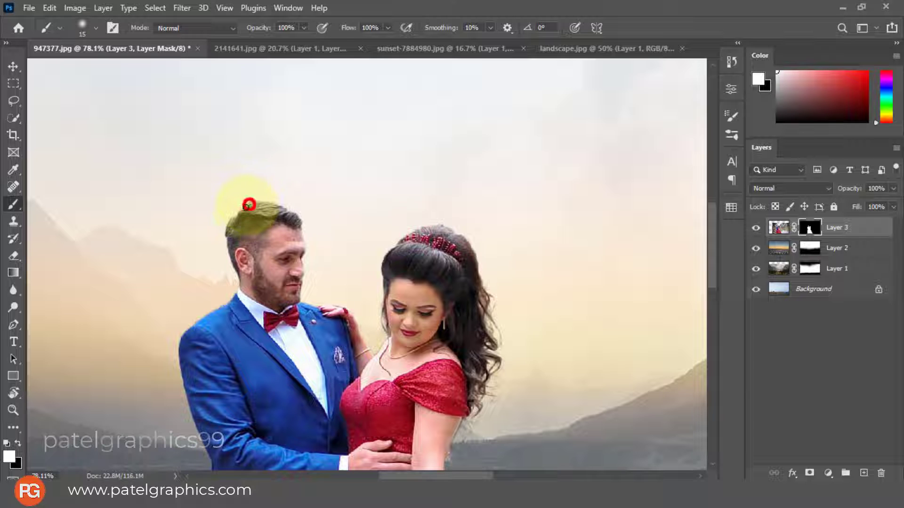
mouse_move(249, 204)
mouse_down()
mouse_move(232, 219)
mouse_move(234, 252)
mouse_move(283, 229)
mouse_move(280, 210)
mouse_move(298, 221)
mouse_move(277, 206)
mouse_move(251, 207)
mouse_move(241, 236)
mouse_move(262, 244)
mouse_move(293, 218)
mouse_up()
Scale the couple on Layer 3 down slightly and reposition them on the ground near the centre of the landscape
scroll(287, 226, down, 5)
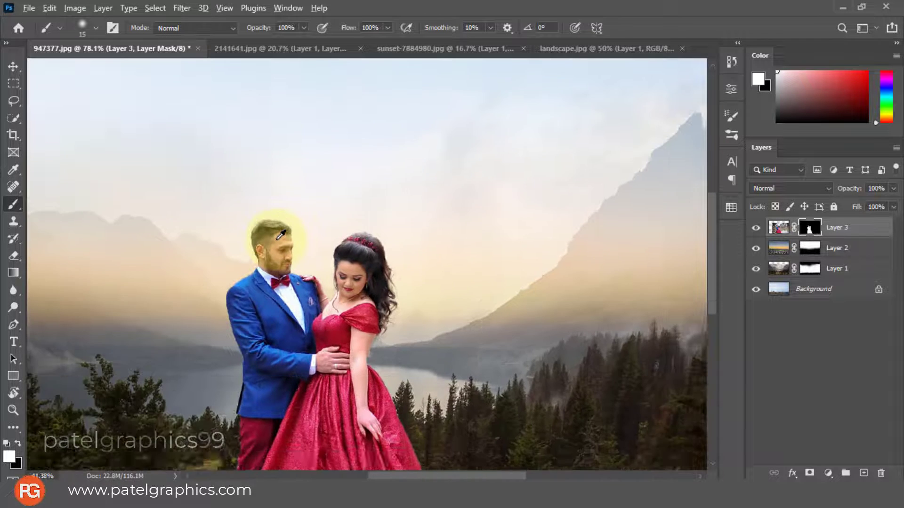
scroll(281, 234, down, 8)
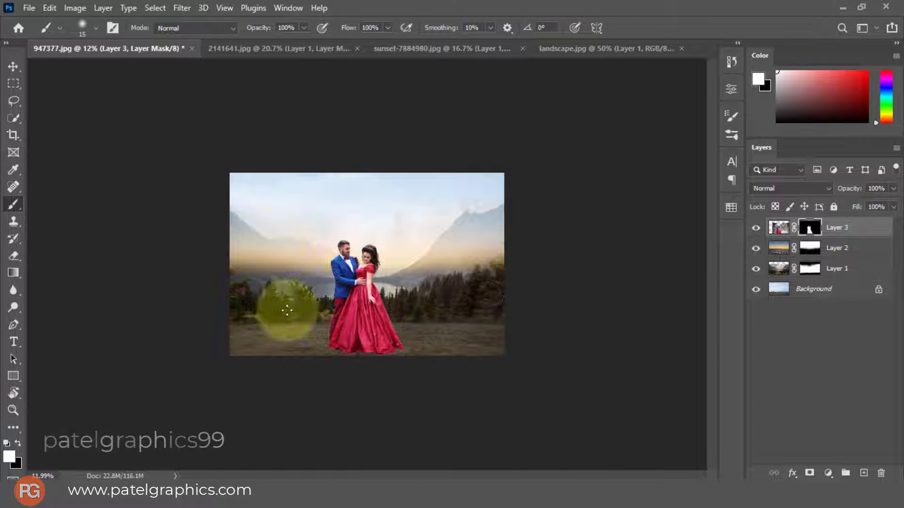
key(v)
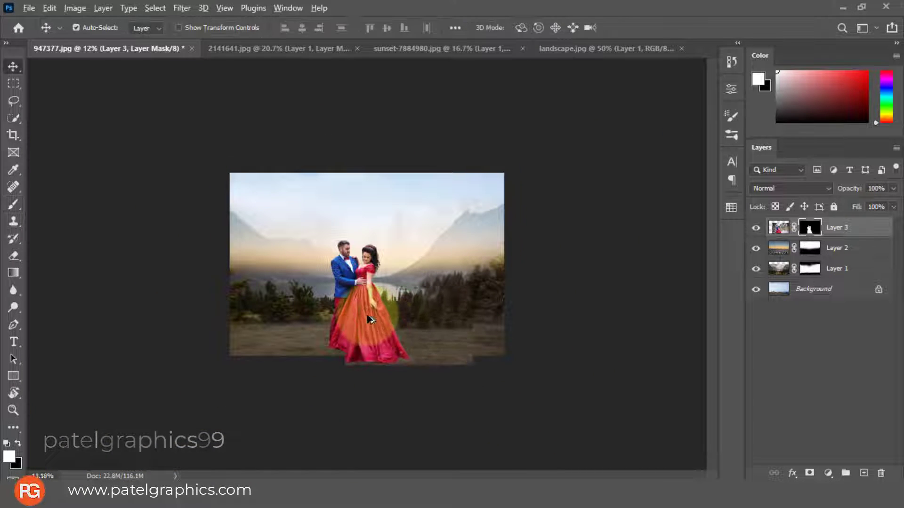
scroll(367, 325, up, 2)
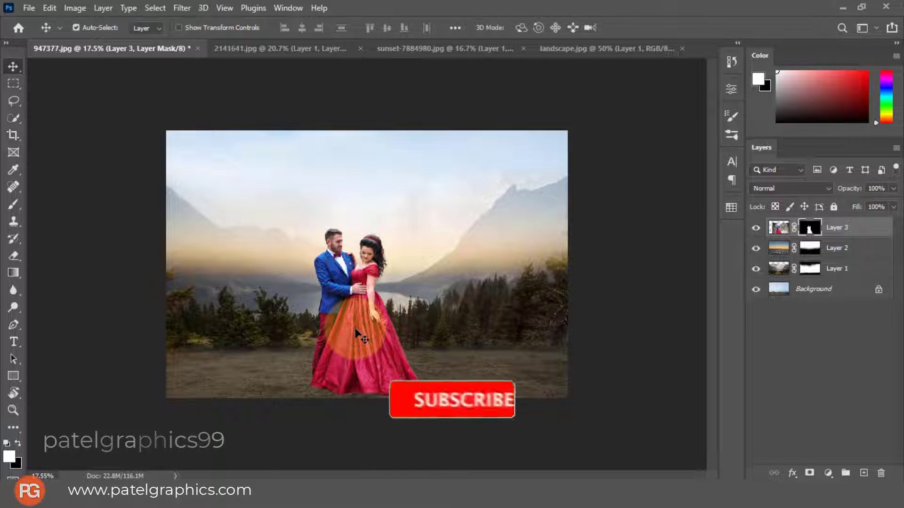
key(ctrl+t)
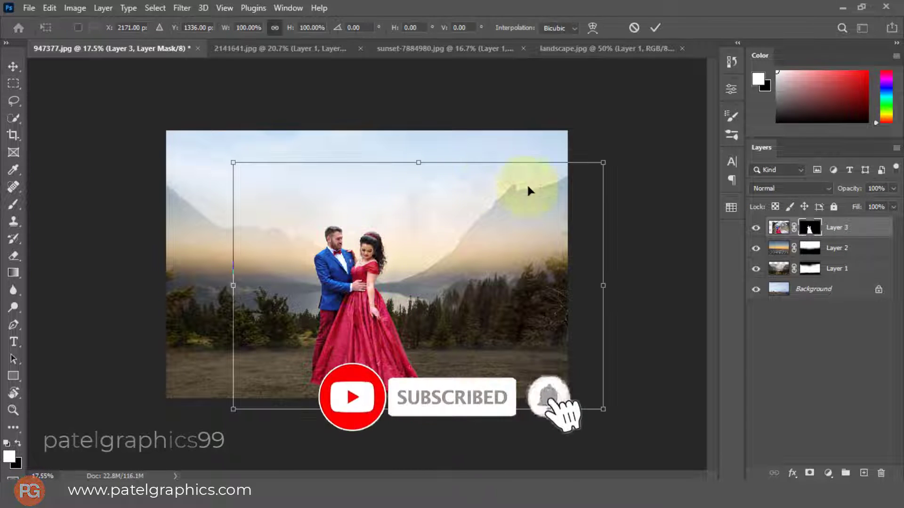
drag(602, 162, 597, 167)
drag(309, 348, 309, 348)
key(Return)
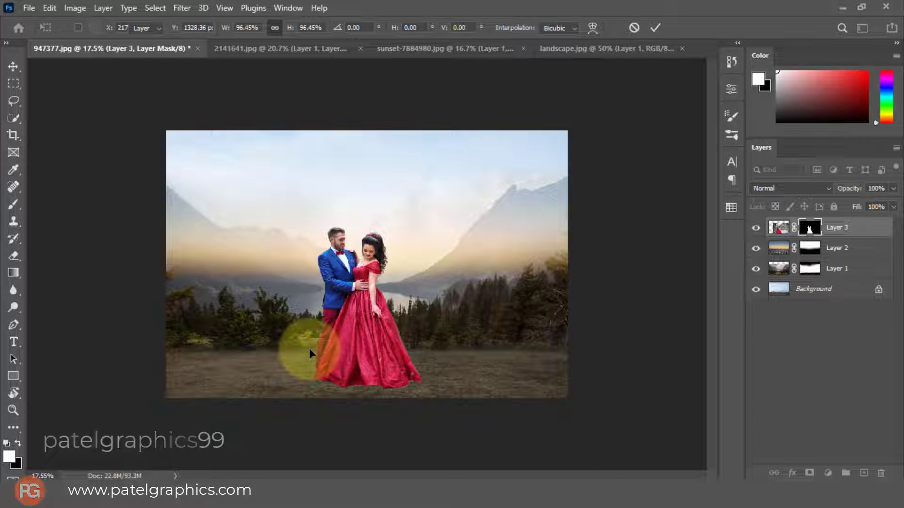
Look at the sunset-7884980.jpg photo for comparison and return to the 947377.jpg composite
click(860, 225)
scroll(364, 263, up, 3)
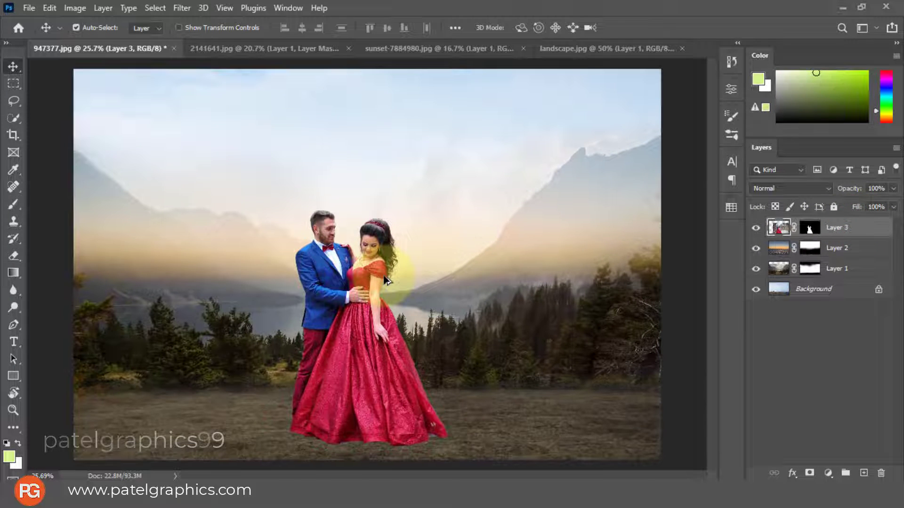
click(431, 47)
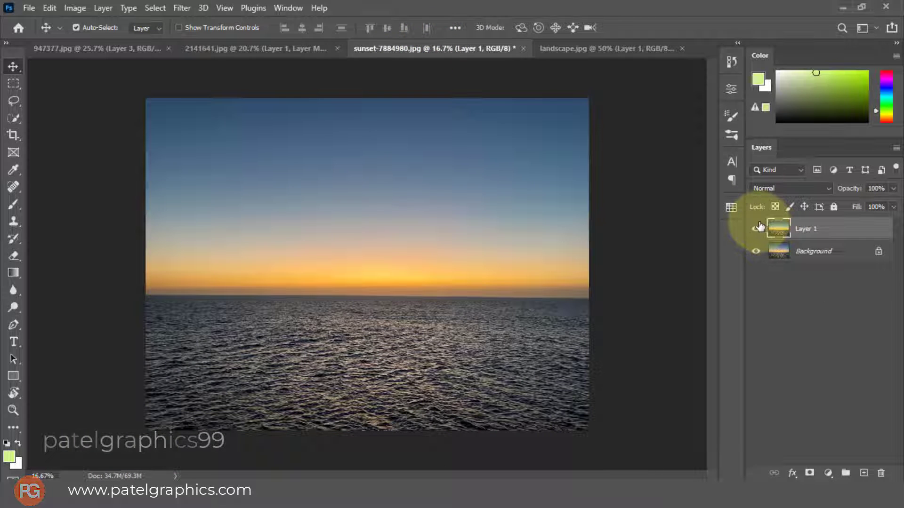
key(ctrl+t)
drag(236, 59, 135, 47)
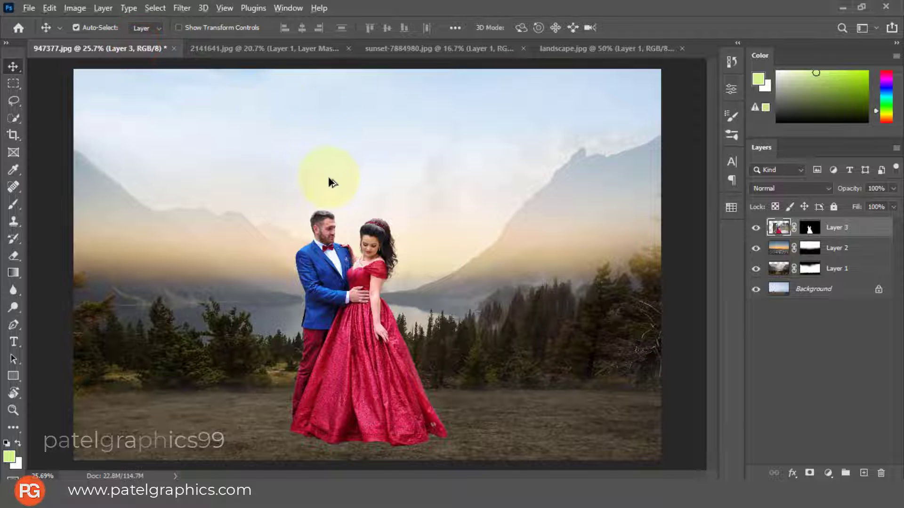
Review Layer 2's opacity and blend mode options, choosing Screen as the blend mode
scroll(329, 182, down, 2)
click(840, 248)
click(893, 188)
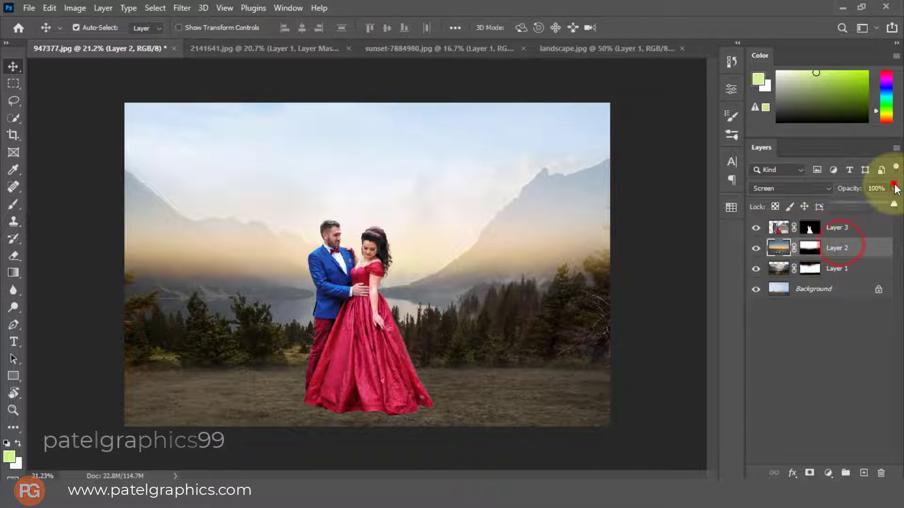
click(772, 188)
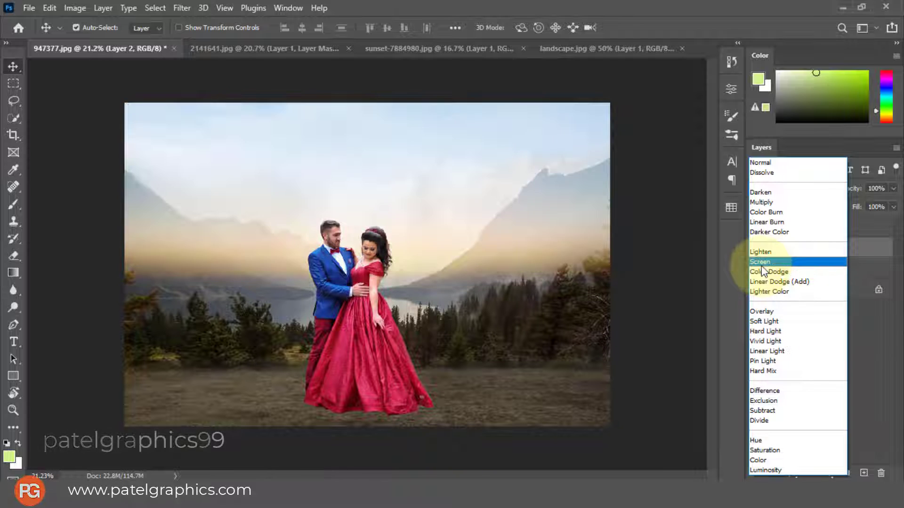
click(762, 266)
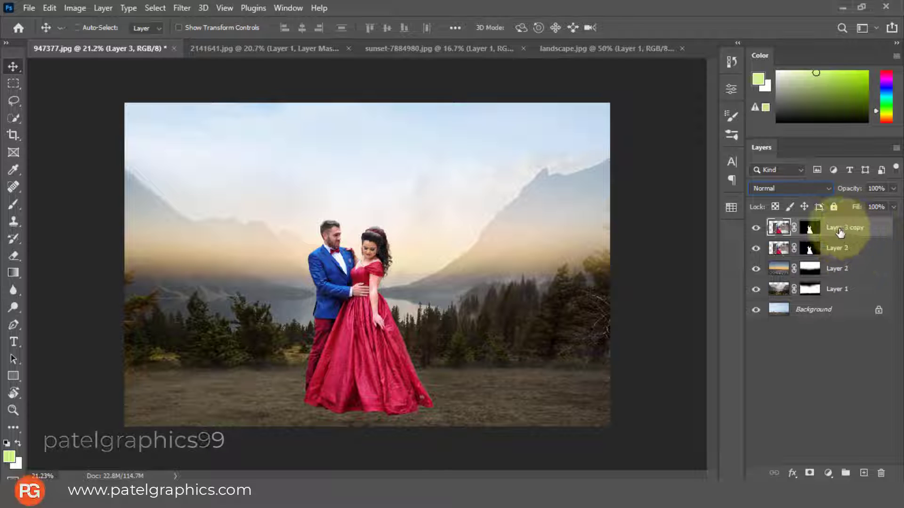
Duplicate Layer 3, hide the original as a backup, and make the copy the active layer
key(ctrl+j)
click(844, 249)
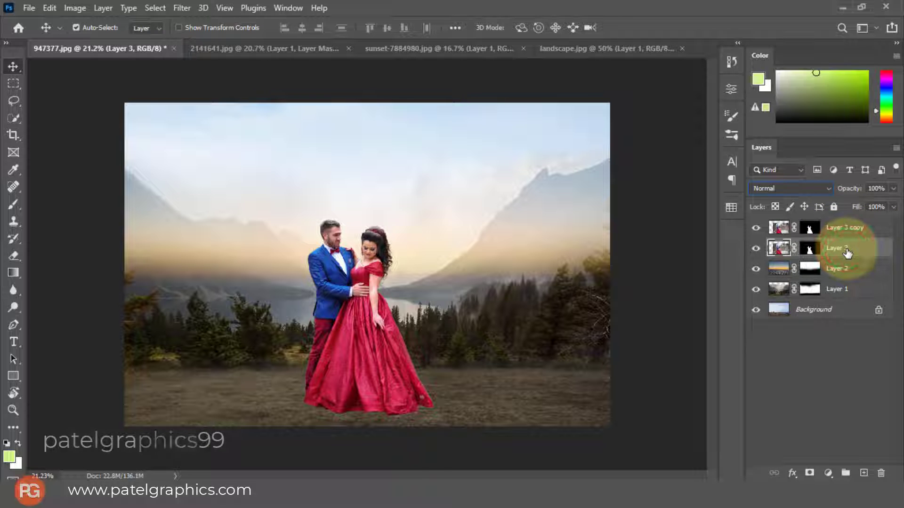
click(755, 248)
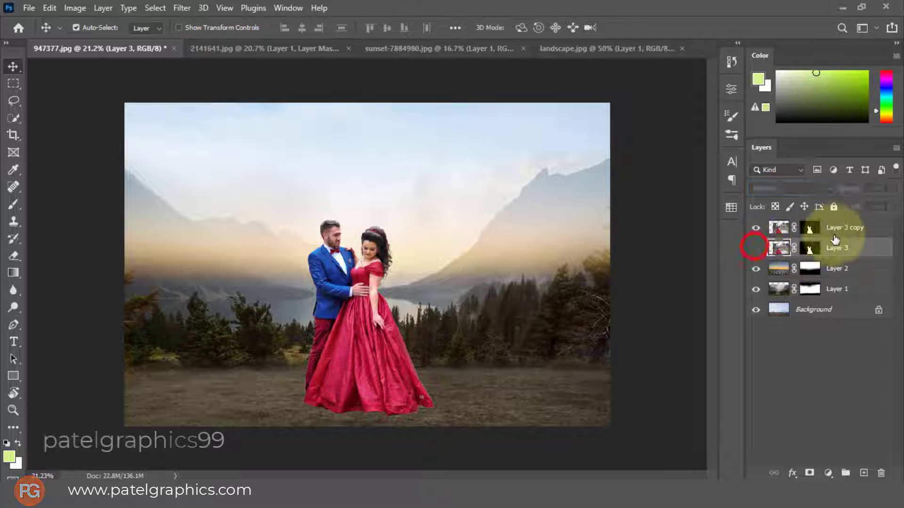
click(842, 231)
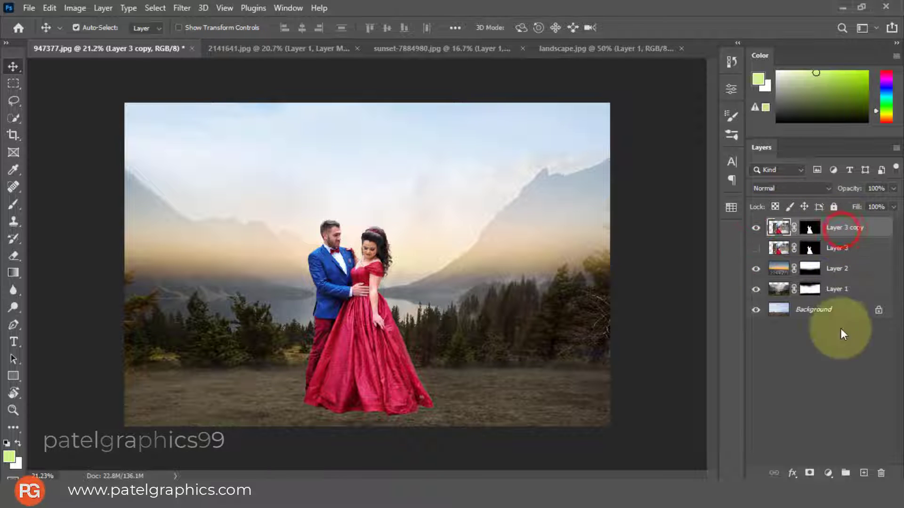
Add a new empty layer above Layer 3 copy and clip it to the couple
click(862, 474)
right_click(852, 228)
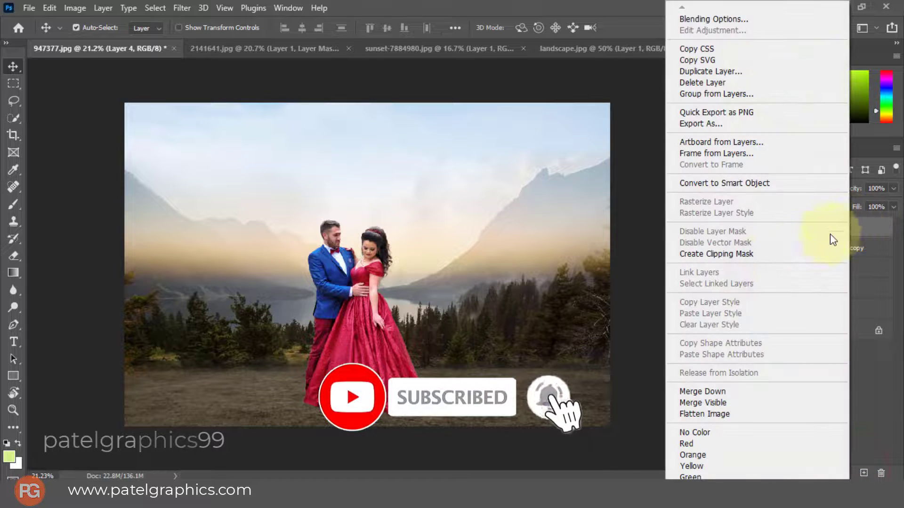
click(715, 254)
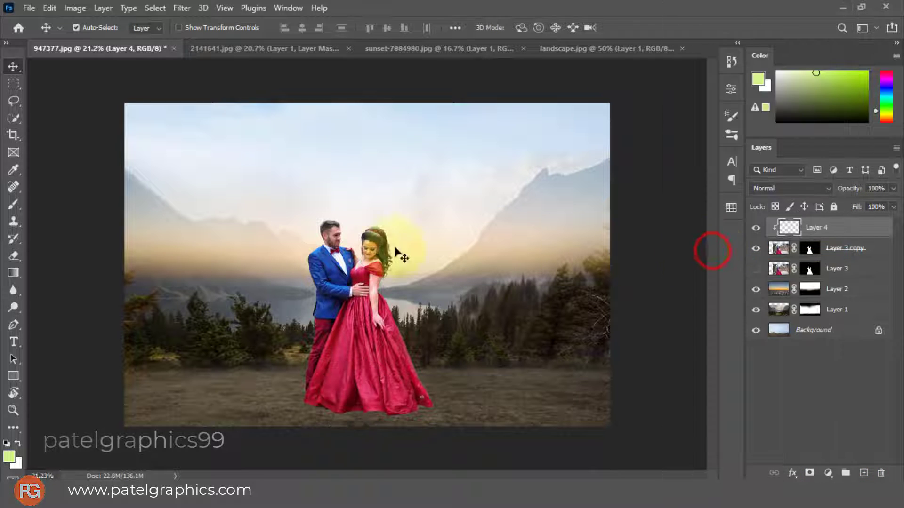
Sample the warm sky glow as the foreground color and adjust it to a bright yellow with hue 47° and 100% brightness
click(7, 456)
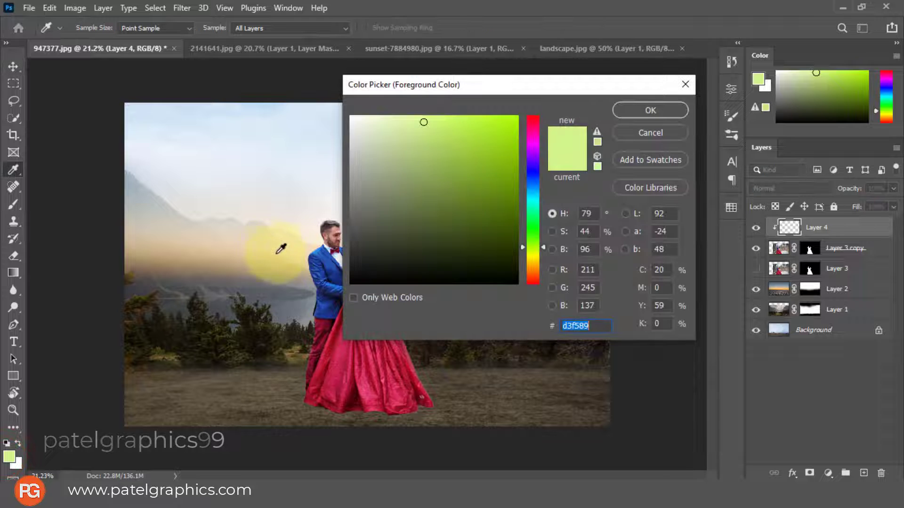
click(303, 259)
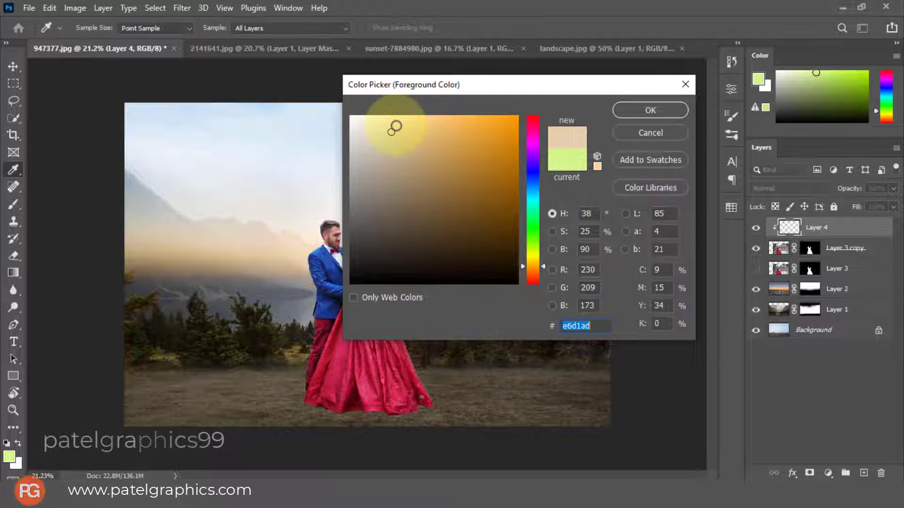
drag(539, 273, 536, 261)
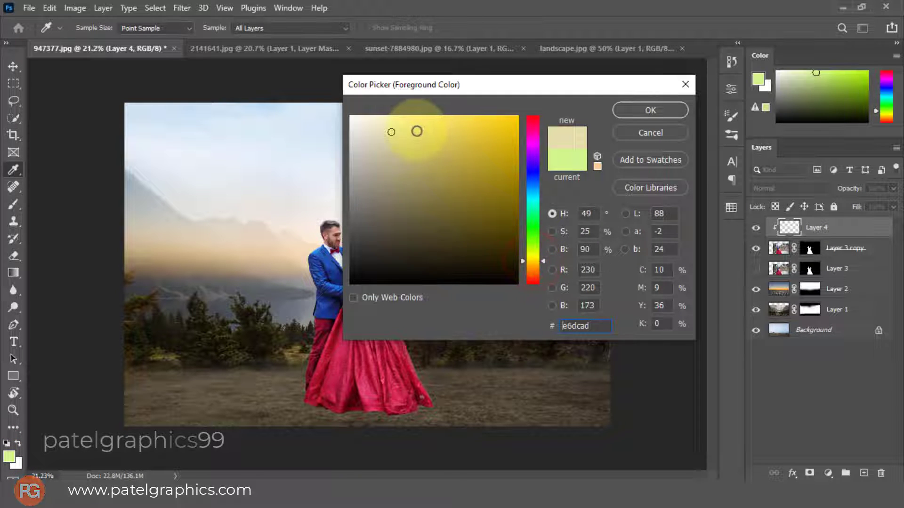
drag(407, 127, 416, 116)
click(532, 265)
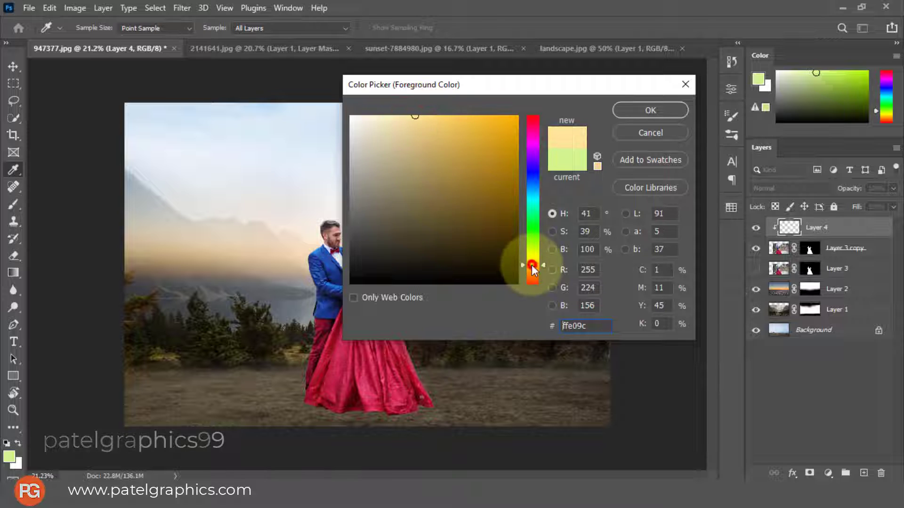
drag(532, 264, 533, 262)
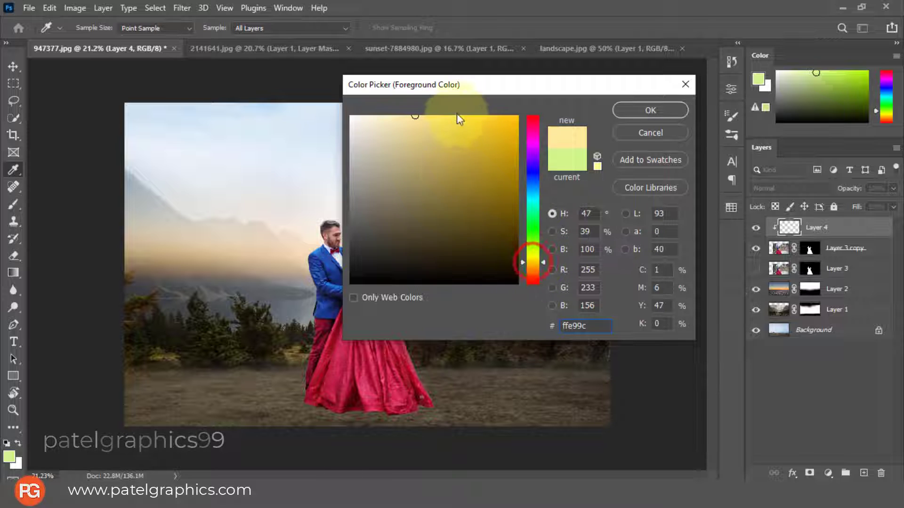
click(638, 108)
Brush soft yellow light along the woman's back and the outer edge of her dress on Layer 4
key(v)
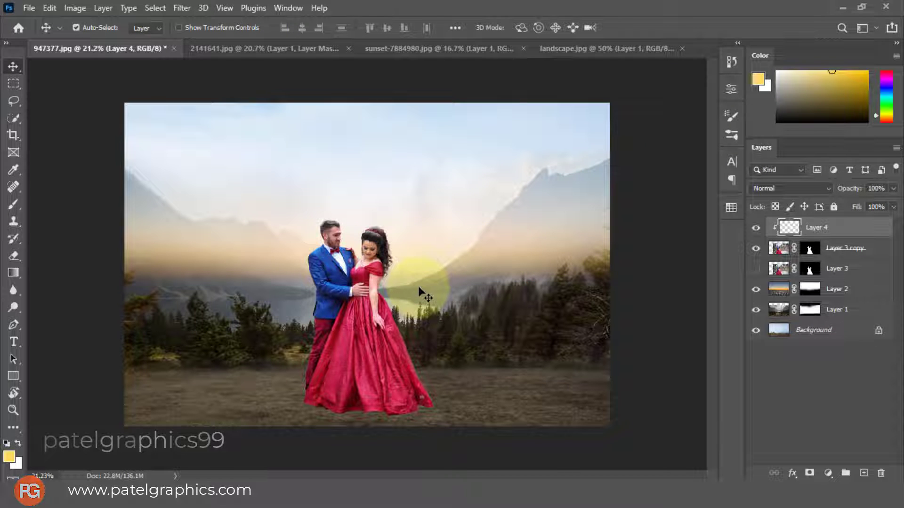
key(b)
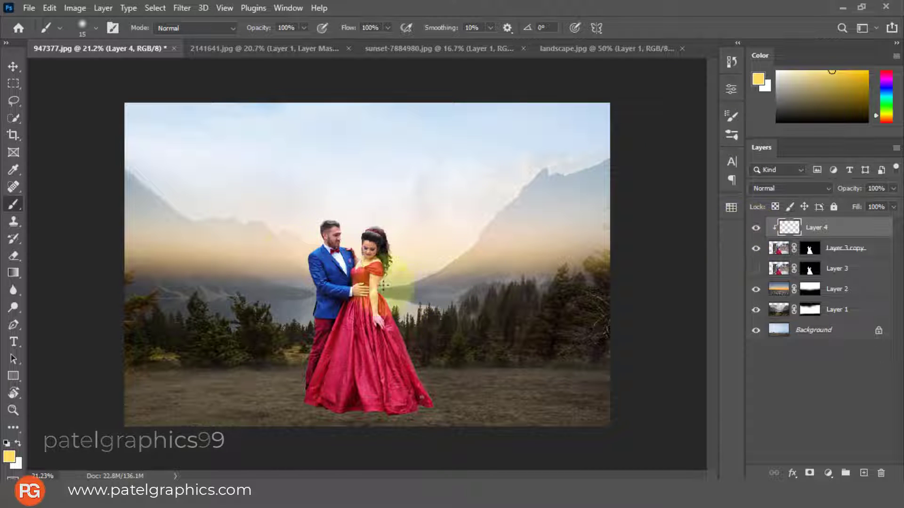
key(bracketright)
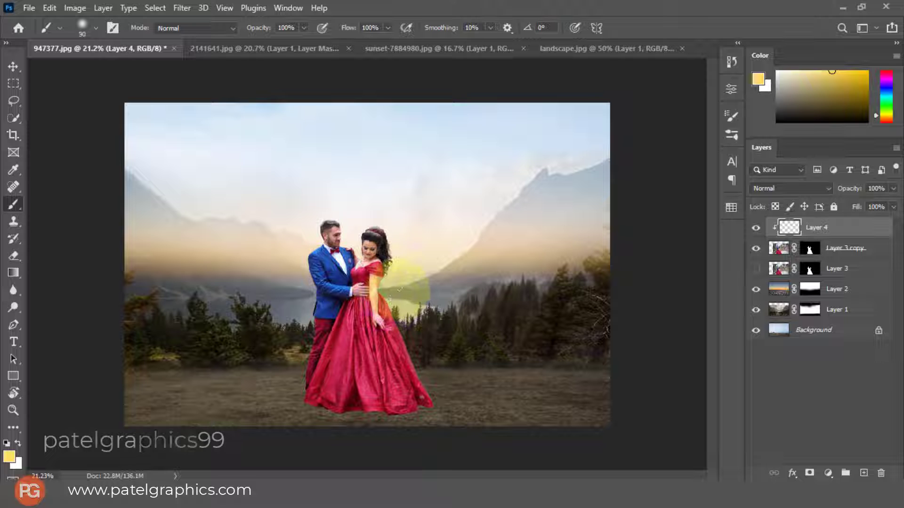
mouse_move(410, 290)
mouse_down()
mouse_move(422, 288)
mouse_move(446, 347)
mouse_up()
mouse_move(422, 272)
mouse_down()
mouse_move(425, 243)
mouse_move(445, 284)
mouse_up()
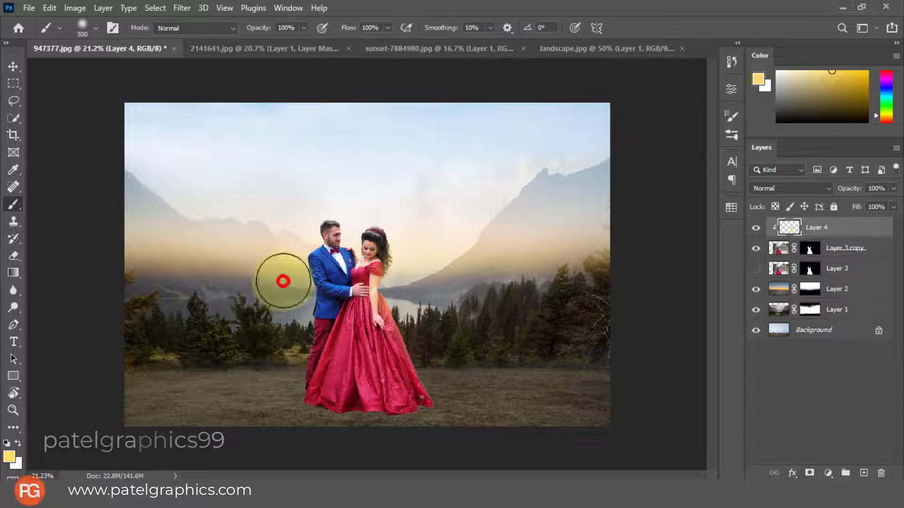
Brush soft yellow light along the man's back on Layer 4, enlarging the brush to 700 px
mouse_move(282, 281)
mouse_down()
mouse_move(279, 269)
mouse_move(277, 289)
mouse_up()
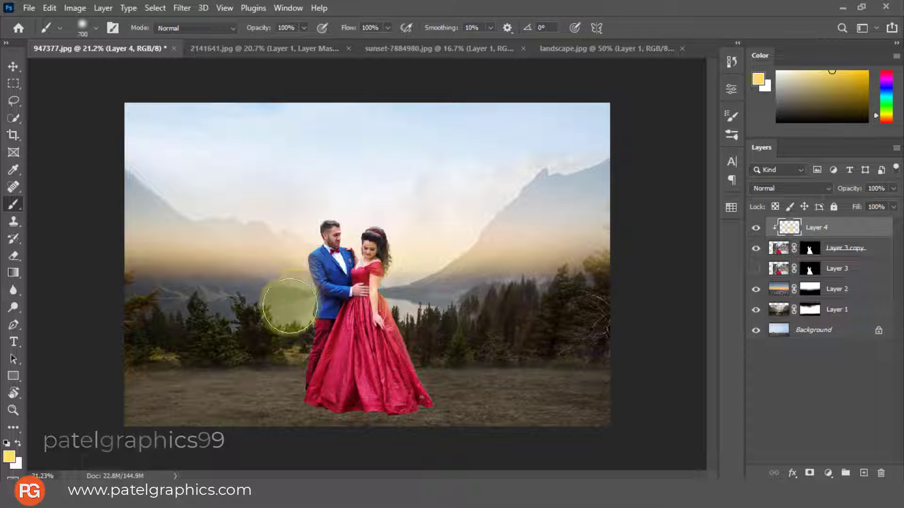
key(bracketright)
key(bracketright)
drag(275, 313, 272, 328)
Reduce the brush size to 200 px and set Layer 4's blend mode to Screen
scroll(272, 329, up, 2)
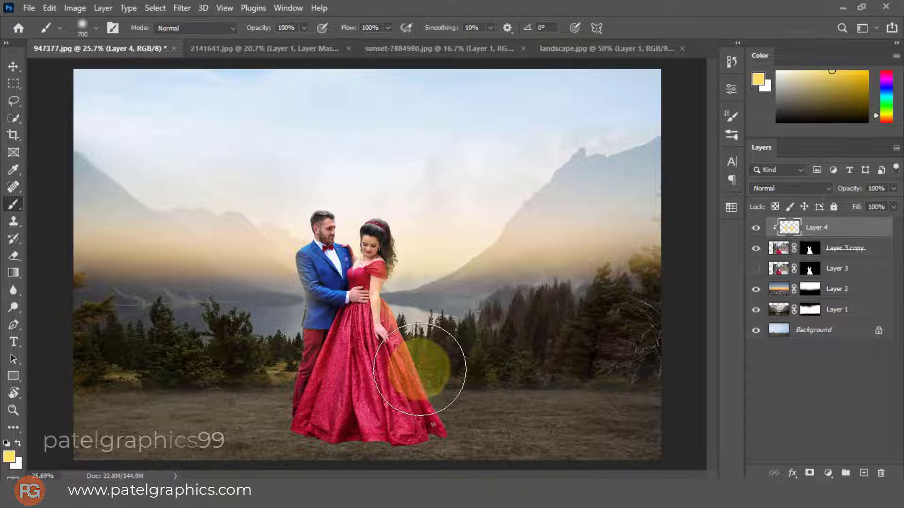
key(bracketleft)
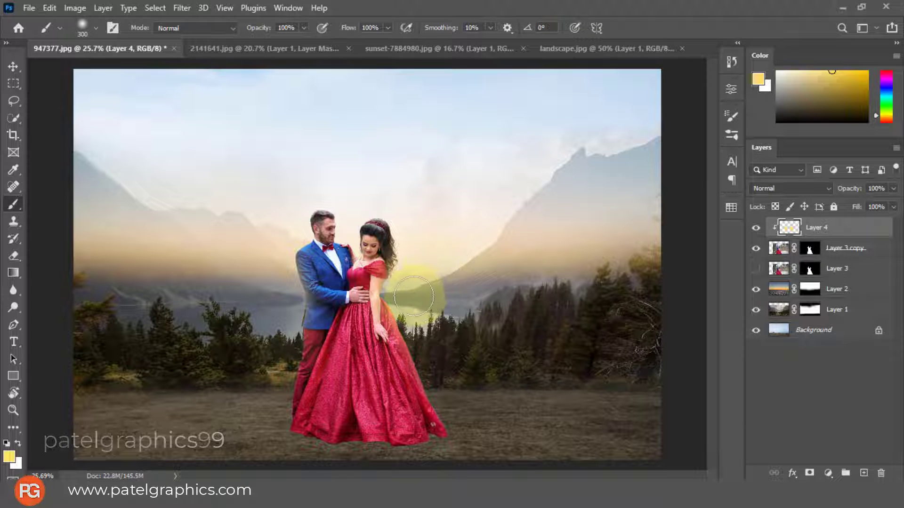
key(bracketleft)
click(793, 189)
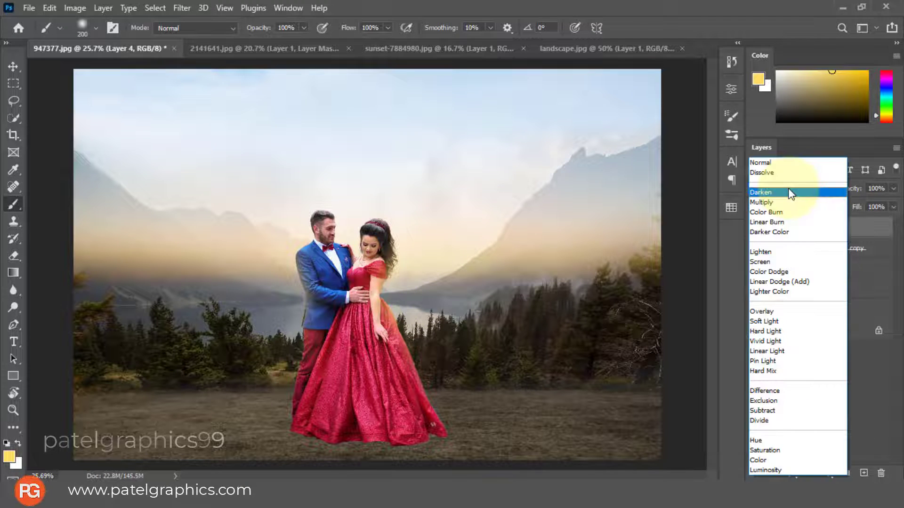
click(766, 265)
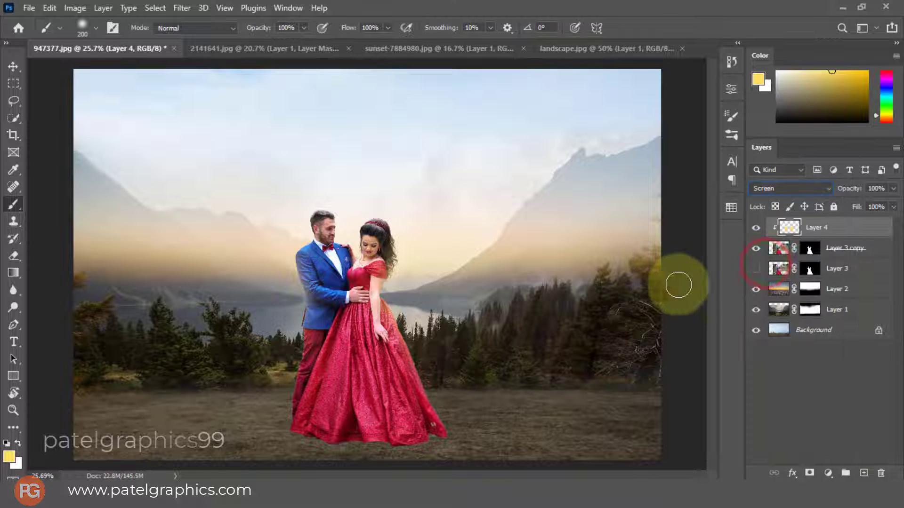
Add a new clipped layer directly above Layer 3 copy, beneath Layer 4
click(868, 247)
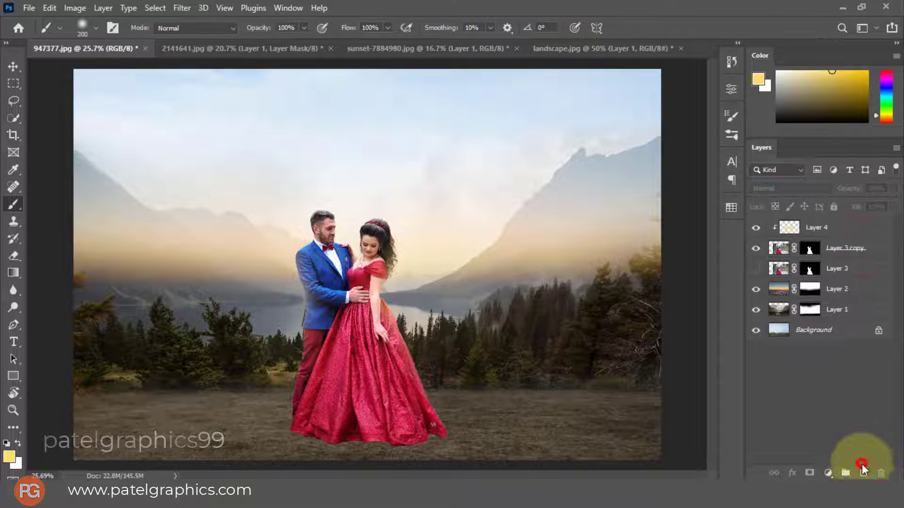
click(866, 248)
click(863, 473)
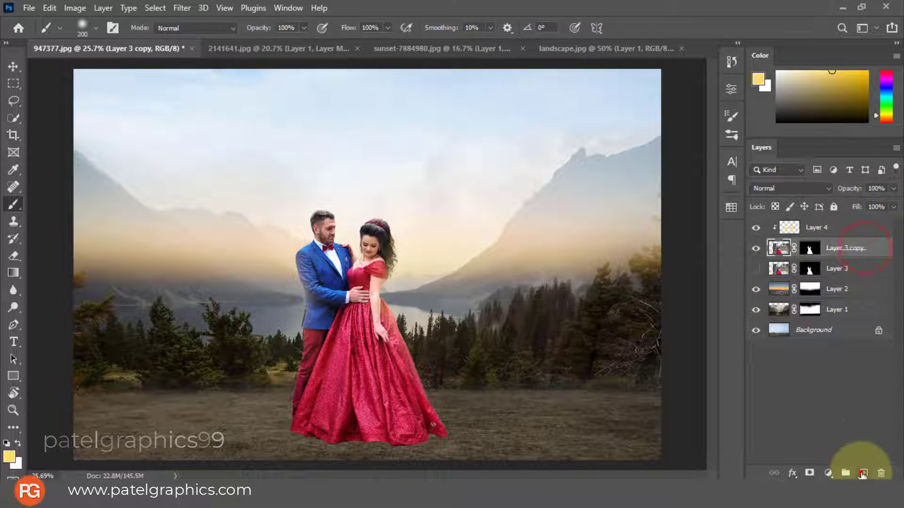
Paint soft yellow light beside the woman's waist and dress on Layer 5, enlarging the brush to 600 px, and set the layer to Screen
mouse_move(410, 302)
mouse_down()
mouse_move(389, 299)
mouse_move(404, 296)
mouse_up()
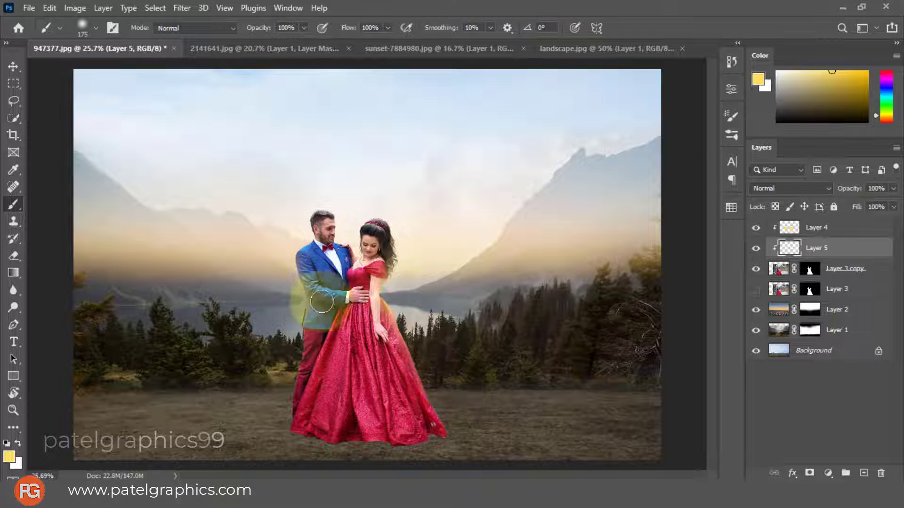
key(bracketright)
key(bracketright)
key(bracketright)
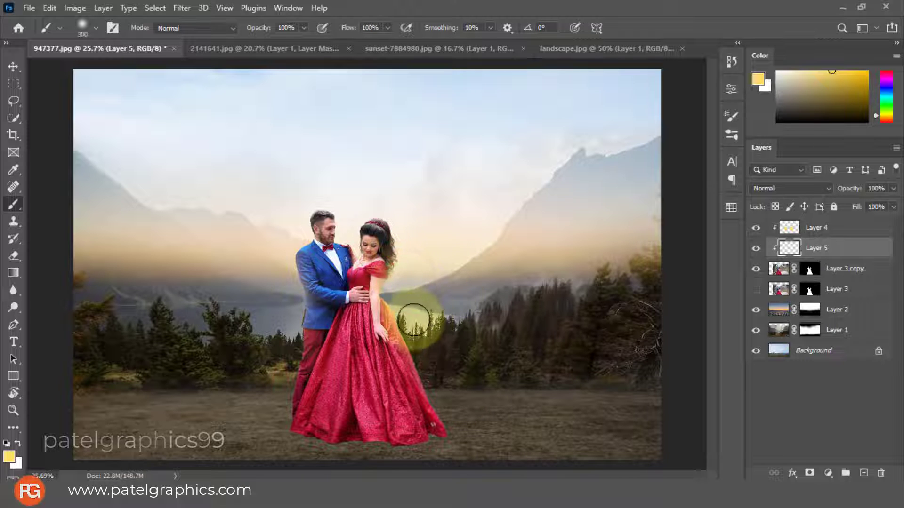
click(424, 316)
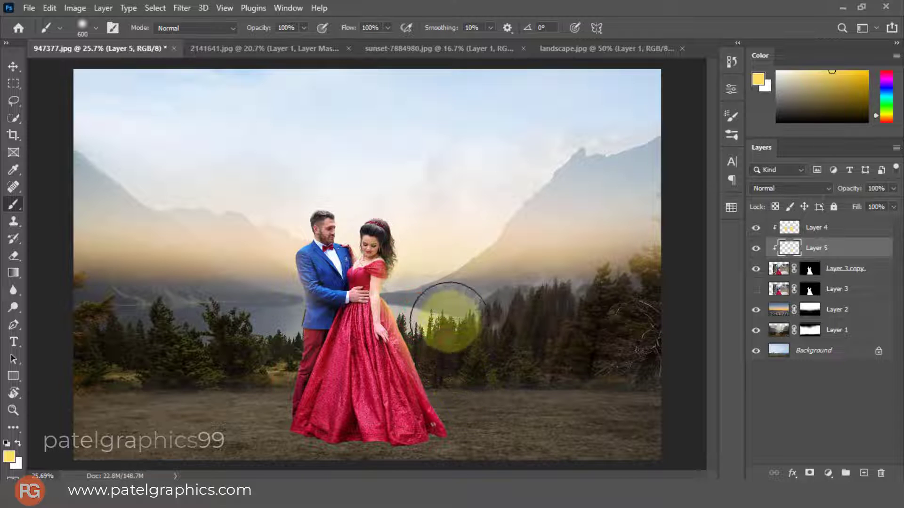
key(bracketright)
key(bracketright)
key(bracketright)
click(814, 189)
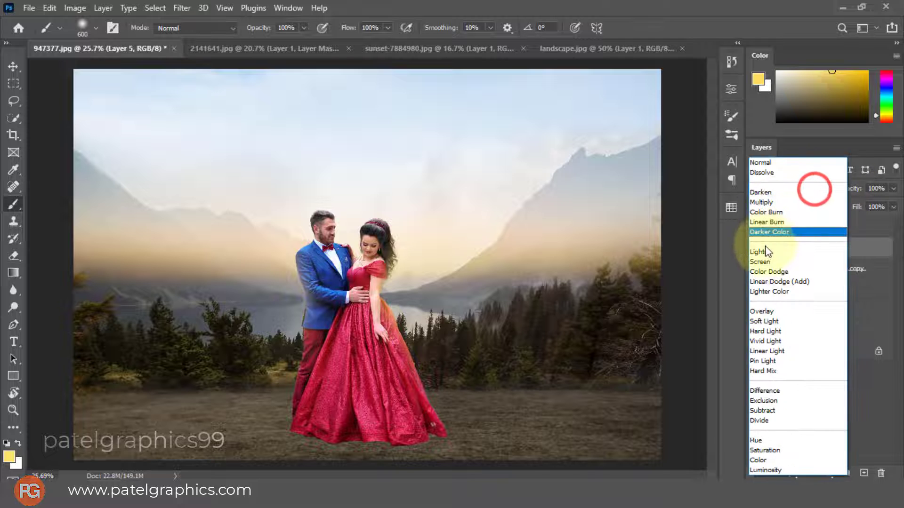
click(765, 262)
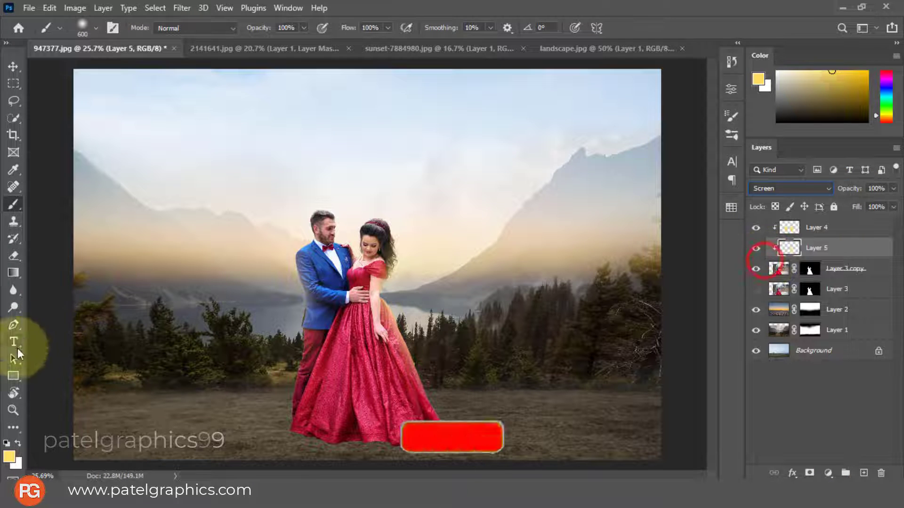
Brush yellow light onto the man's back, shoulder and head on Layer 5, reducing the brush from 600 px for the finer areas
click(258, 297)
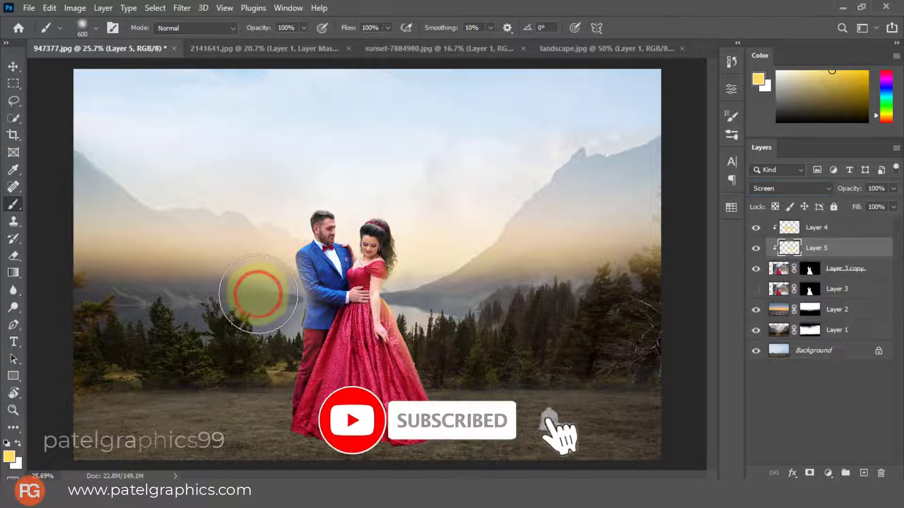
click(273, 241)
key(bracketleft)
key(bracketleft)
key(bracketleft)
key(bracketleft)
key(bracketleft)
key(bracketleft)
key(bracketleft)
key(bracketleft)
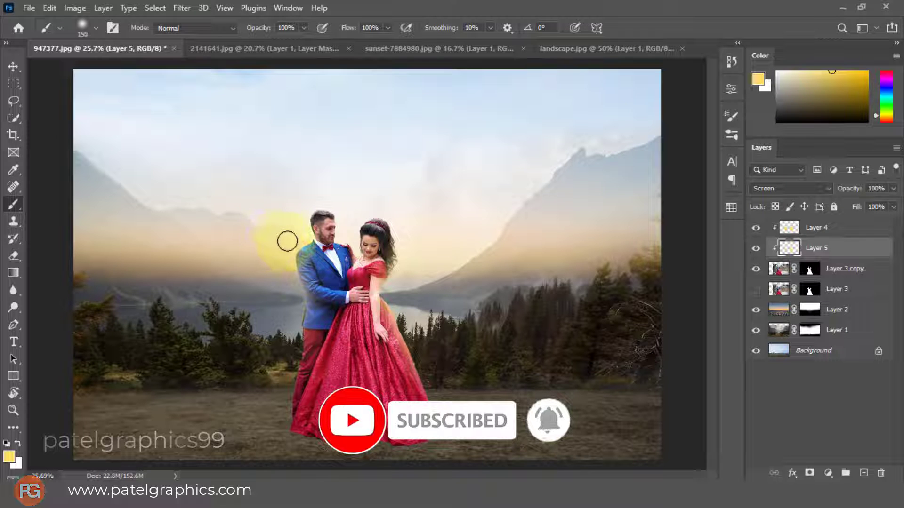
key(bracketright)
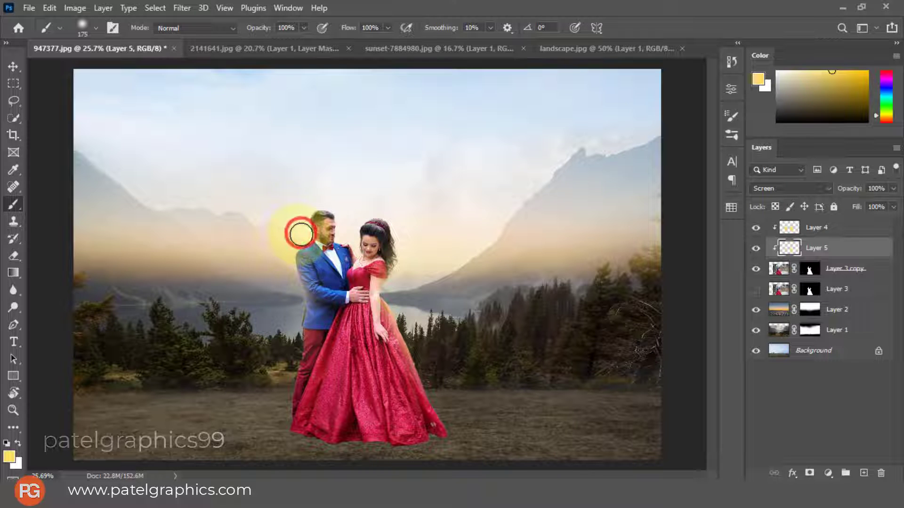
key(bracketleft)
key(bracketleft)
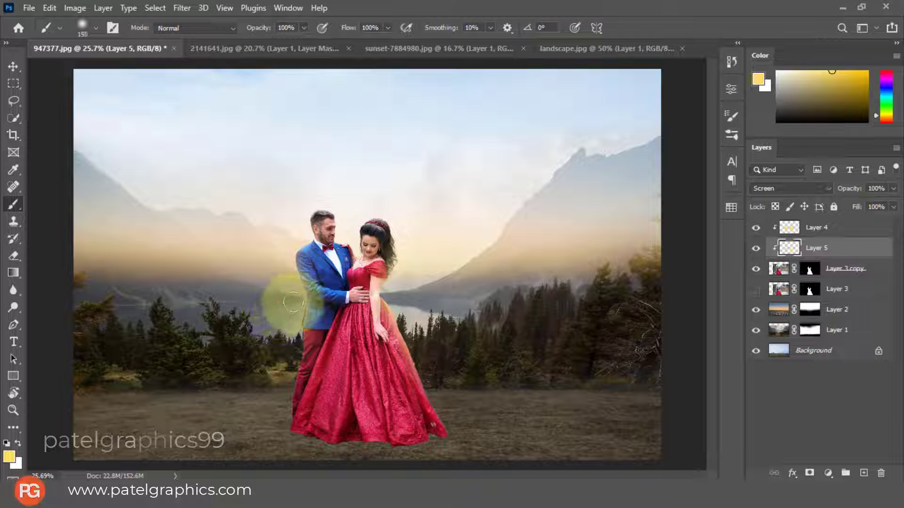
Brush a thin yellow rim light down the man's lower back and trousers on Layer 5
click(294, 295)
drag(292, 325, 279, 375)
key(bracketright)
Brush yellow light along the man's upper back and over the tops of the couple's heads, enlarging the brush to 500 px
key(bracketright)
key(bracketright)
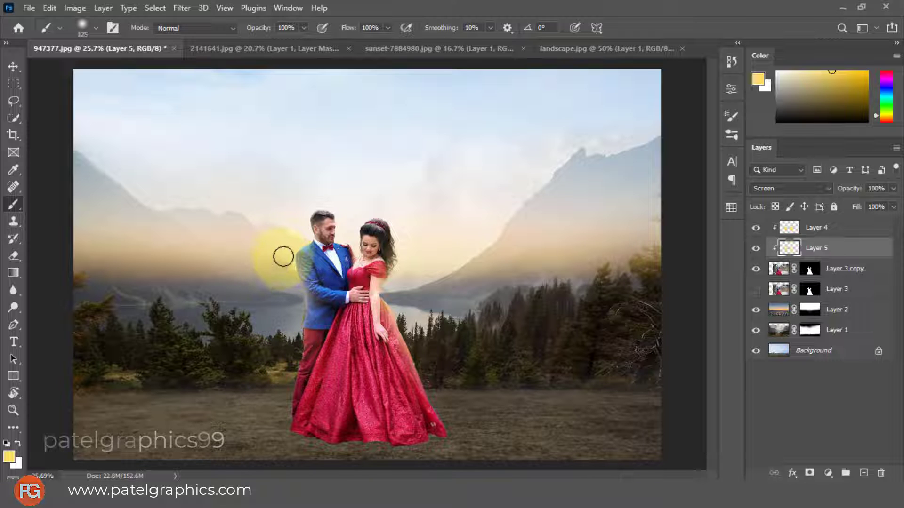
drag(286, 270, 255, 309)
key(bracketright)
key(bracketright)
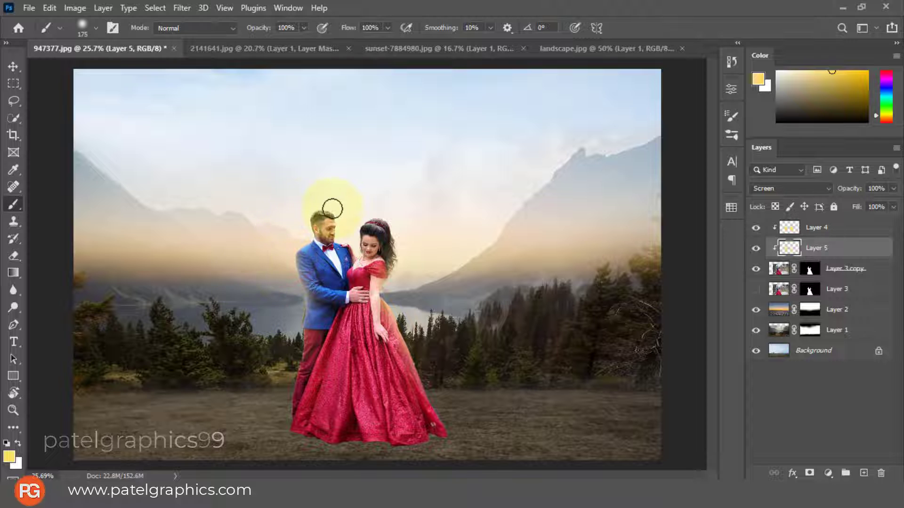
drag(348, 231, 353, 203)
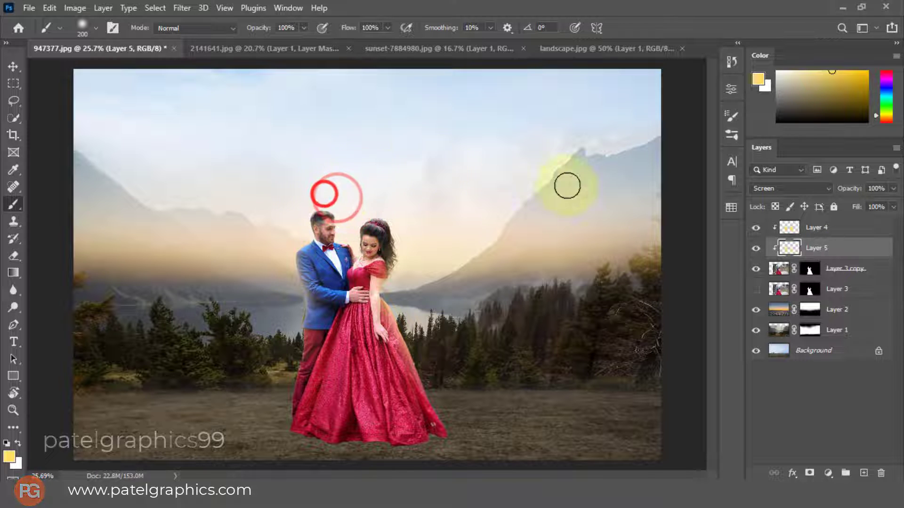
key(bracketright)
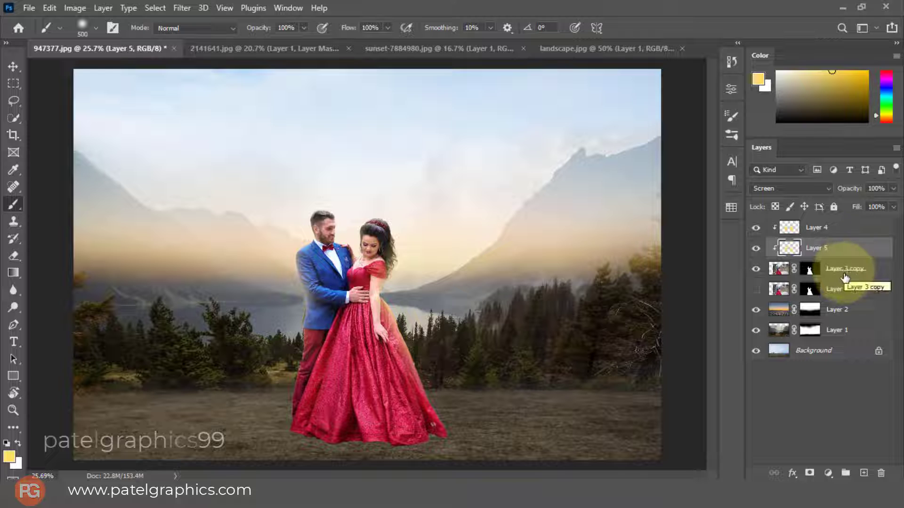
Add a new layer above Layer 4 and paint a 600 px yellow haze across the lake and trees to the right of the couple
click(852, 228)
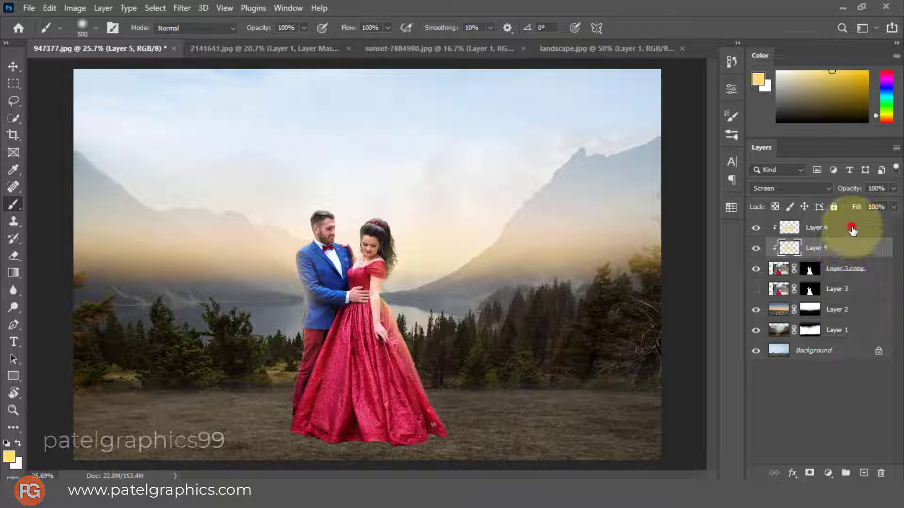
click(868, 464)
key(bracketright)
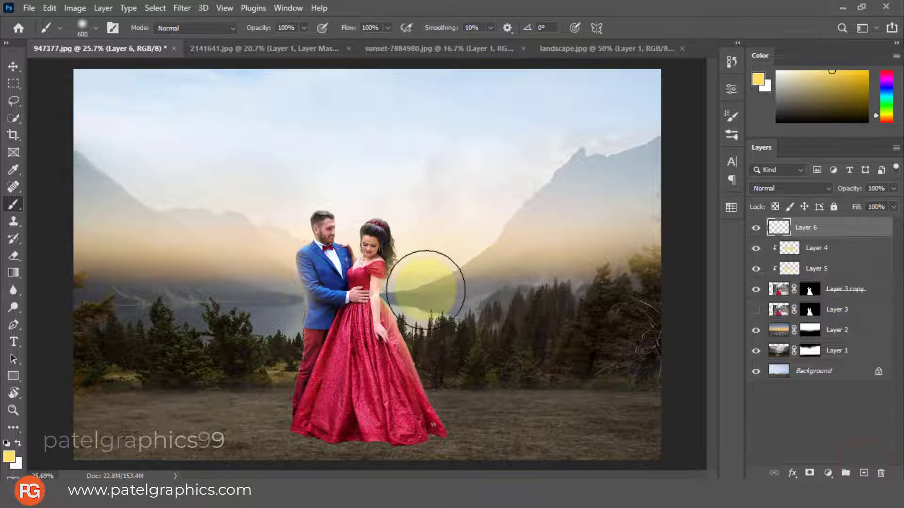
drag(418, 288, 572, 275)
key(bracketright)
key(bracketright)
key(bracketright)
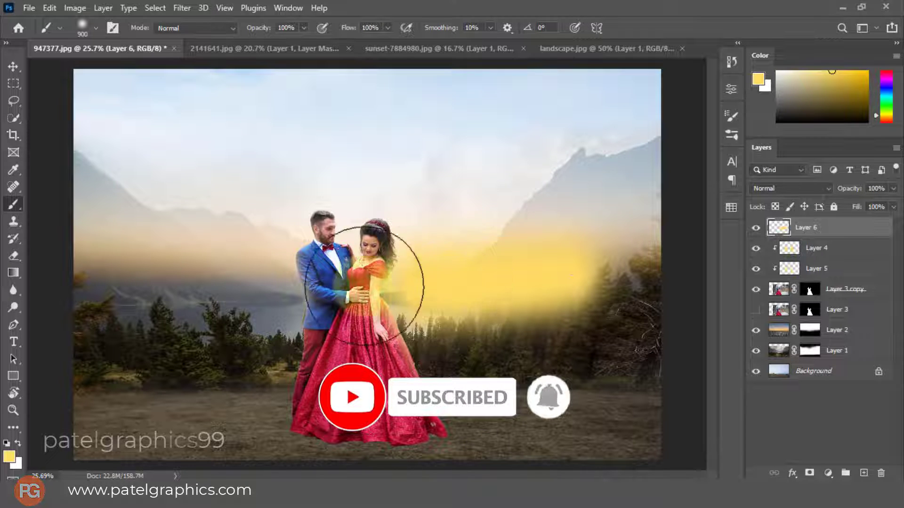
click(237, 295)
key(ctrl+z)
key(bracketleft)
key(bracketleft)
key(bracketleft)
Paint a matching yellow haze to the left of the couple and set Layer 6 to Screen at 17% opacity
click(260, 291)
drag(265, 296, 125, 272)
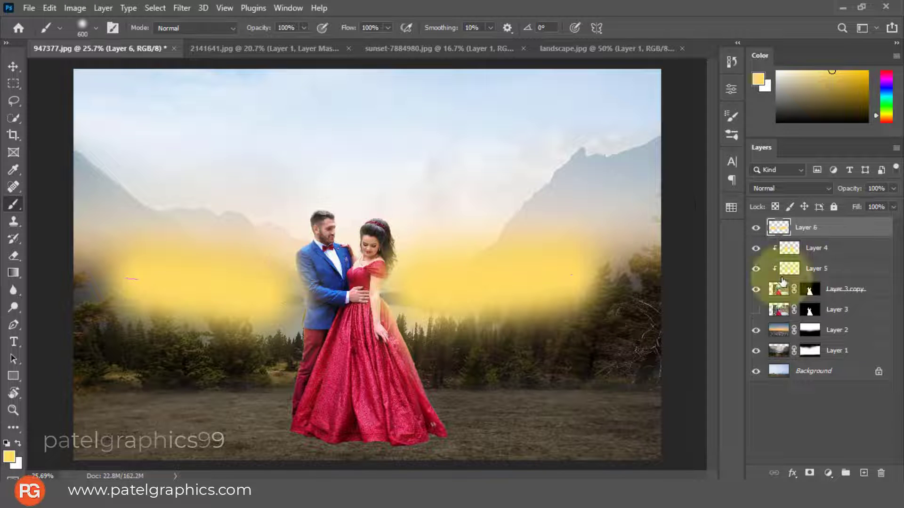
click(791, 188)
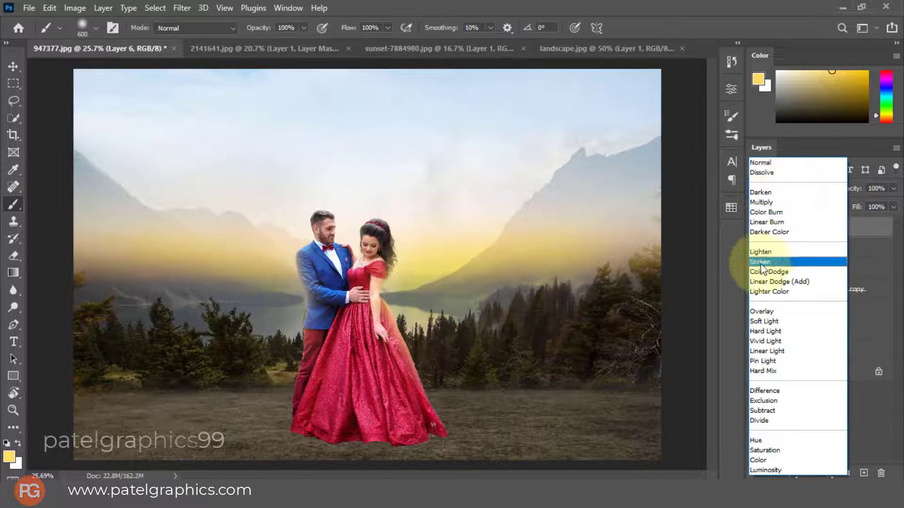
click(760, 262)
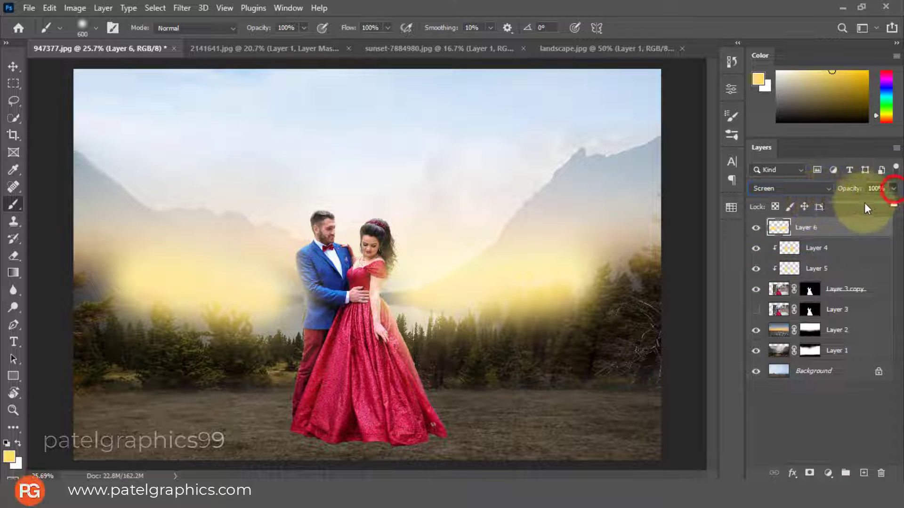
drag(829, 210, 844, 207)
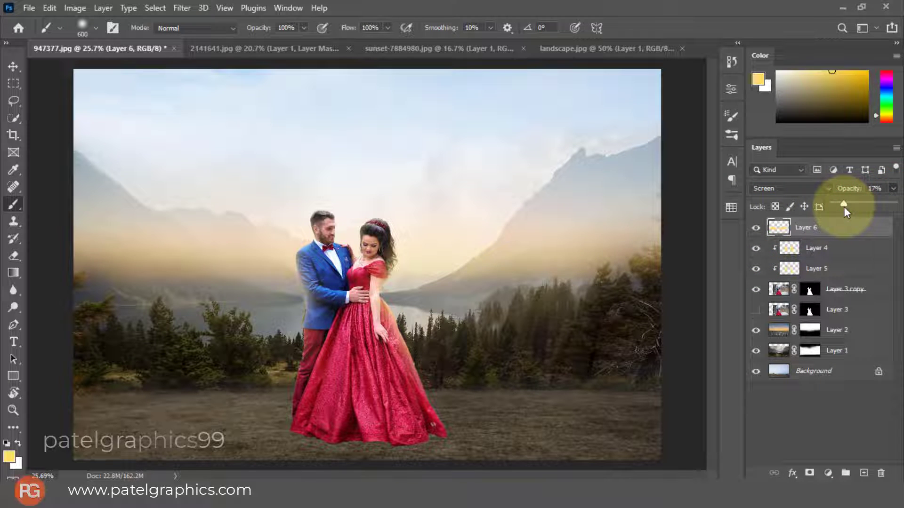
Add a soft yellow glow over the lake beside the woman on Layer 6 with an 800 px brush
key(bracketright)
key(bracketright)
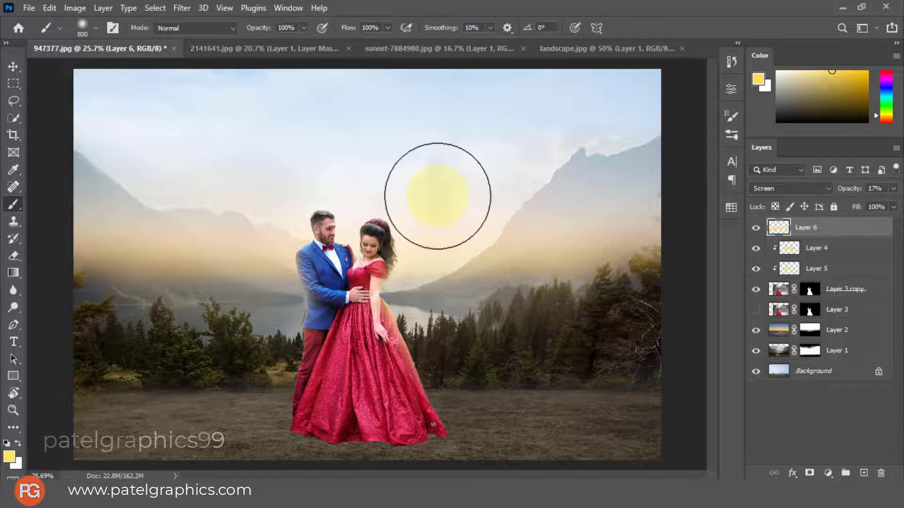
scroll(436, 185, down, 3)
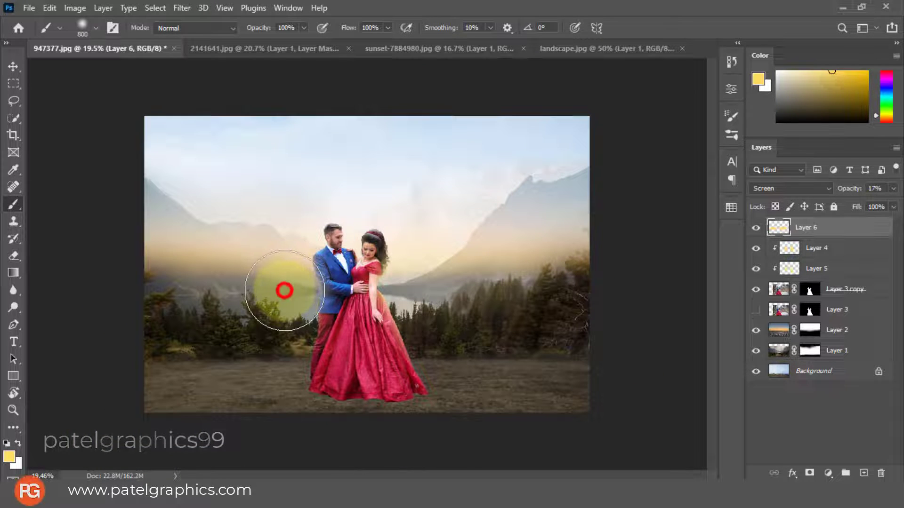
click(415, 286)
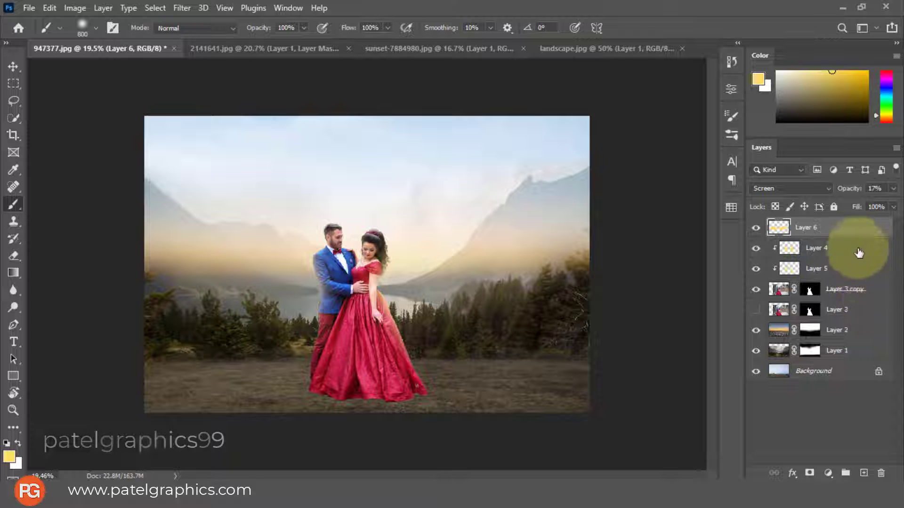
Add a new empty layer above Layer 6
click(863, 471)
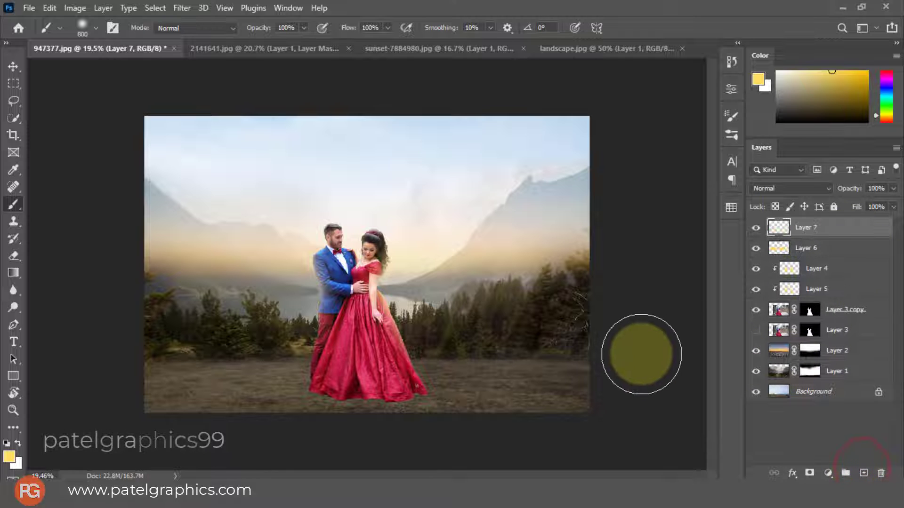
Paint a soft orange (#ffc364) glow over the couple's heads on Layer 7 with a 1600 px brush
key(bracketright)
key(bracketright)
key(bracketright)
key(bracketright)
key(bracketright)
key(bracketright)
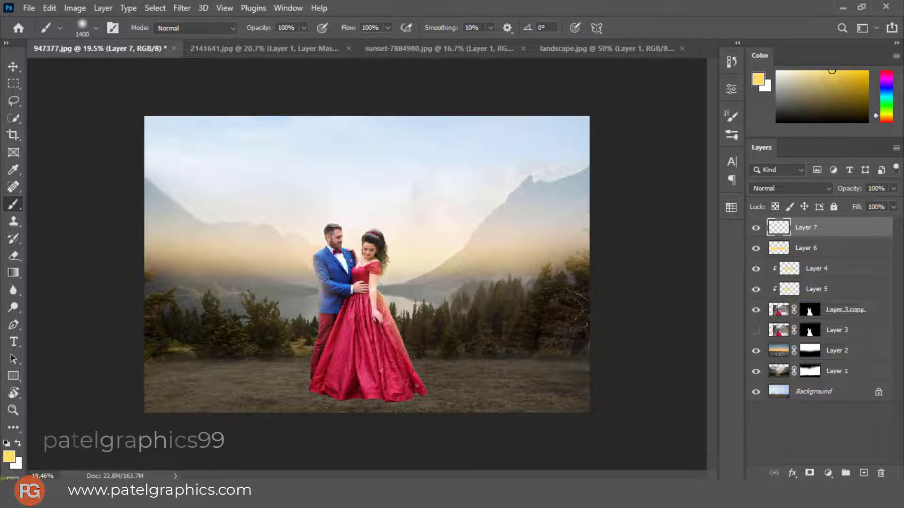
click(9, 459)
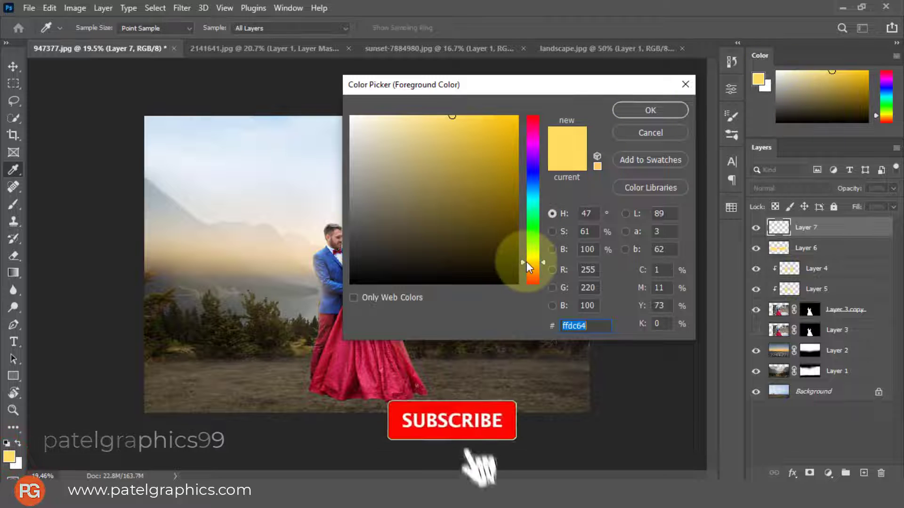
drag(530, 263, 532, 267)
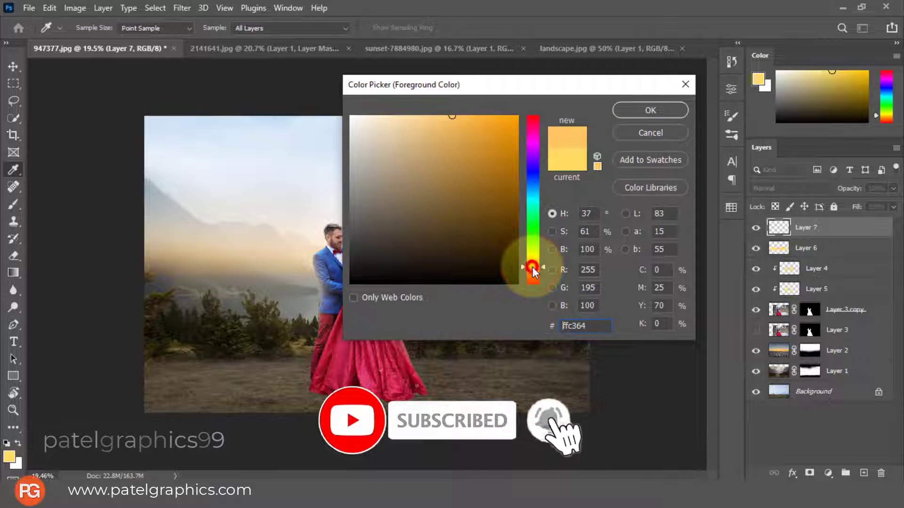
click(647, 100)
key(b)
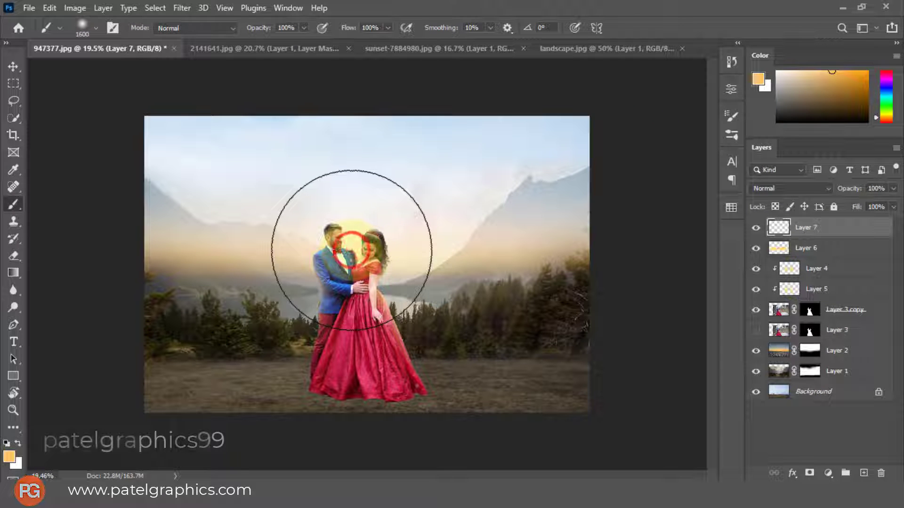
mouse_move(349, 250)
mouse_down()
mouse_move(331, 213)
mouse_move(358, 236)
mouse_up()
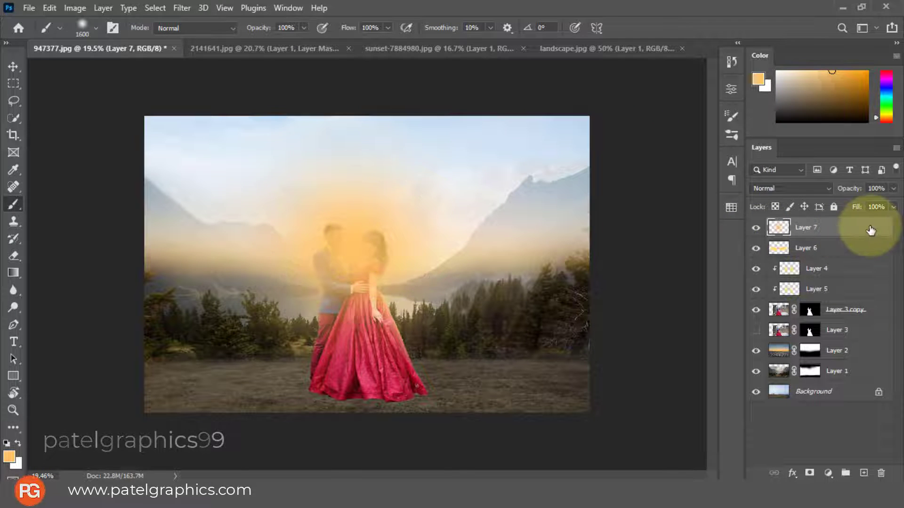
Move Layer 7 below Layer 3 copy and set its blend mode to Screen
drag(871, 230, 875, 322)
click(800, 189)
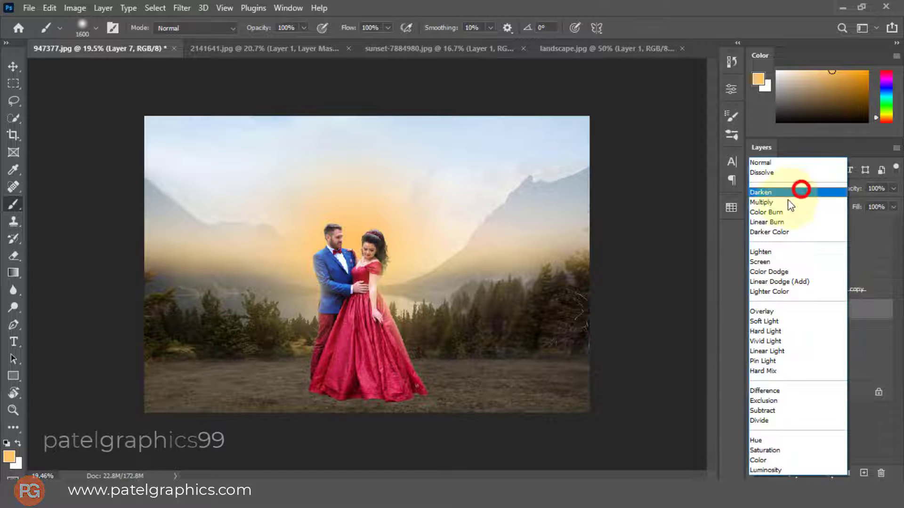
click(764, 262)
Enlarge the orange glow on Layer 7 proportionally to about 171% around the couple
key(ctrl+t)
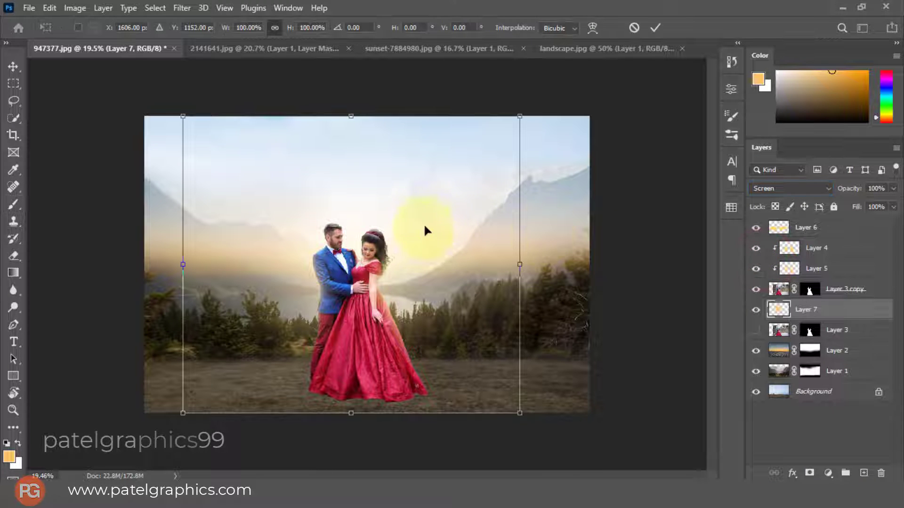
drag(520, 413, 608, 476)
scroll(480, 347, down, 2)
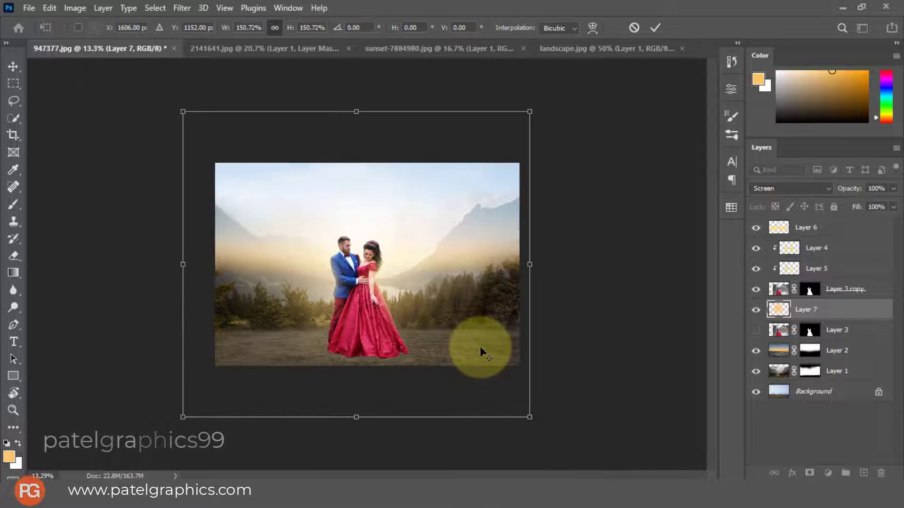
drag(466, 351, 465, 323)
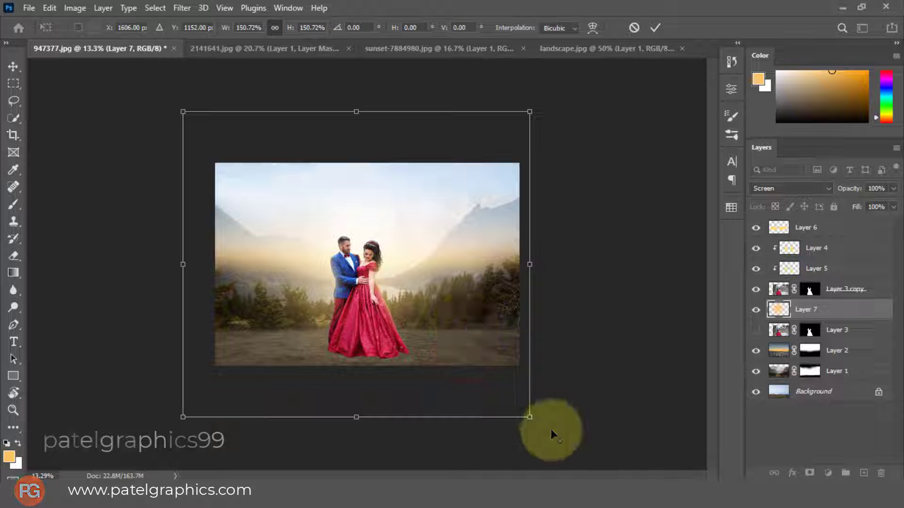
drag(529, 417, 551, 438)
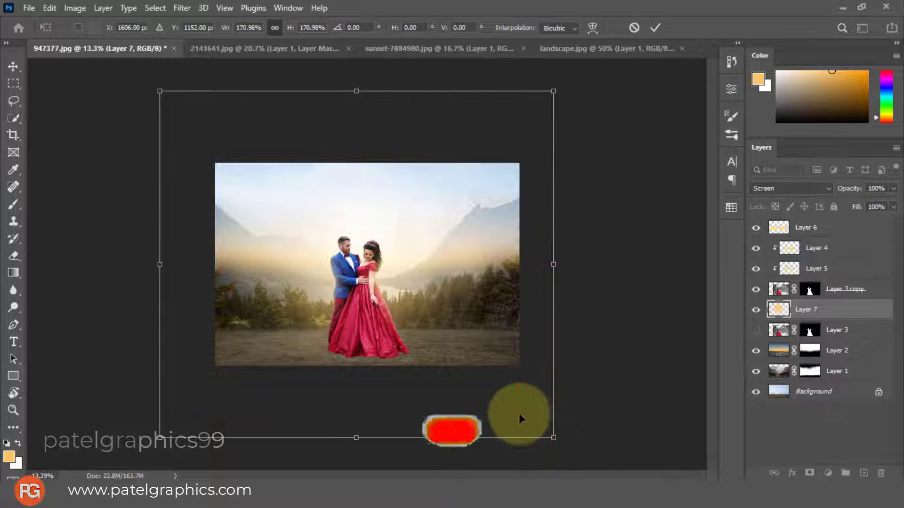
mouse_move(423, 300)
mouse_down()
mouse_move(421, 276)
mouse_move(421, 287)
mouse_up()
key(Return)
Erase the orange glow from the ground and lower trees on Layer 7 with a 600 px soft eraser
key(b)
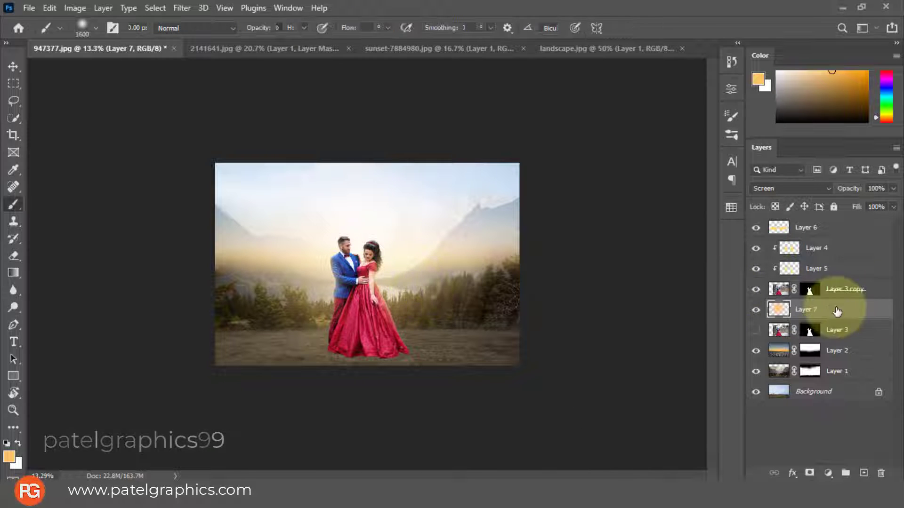
key(e)
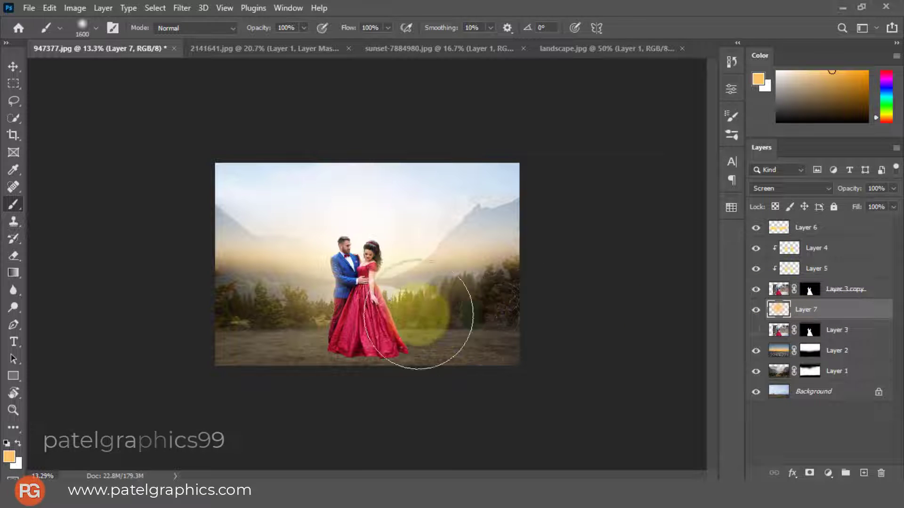
mouse_move(224, 353)
mouse_down()
mouse_move(343, 346)
mouse_move(516, 360)
mouse_move(576, 383)
mouse_up()
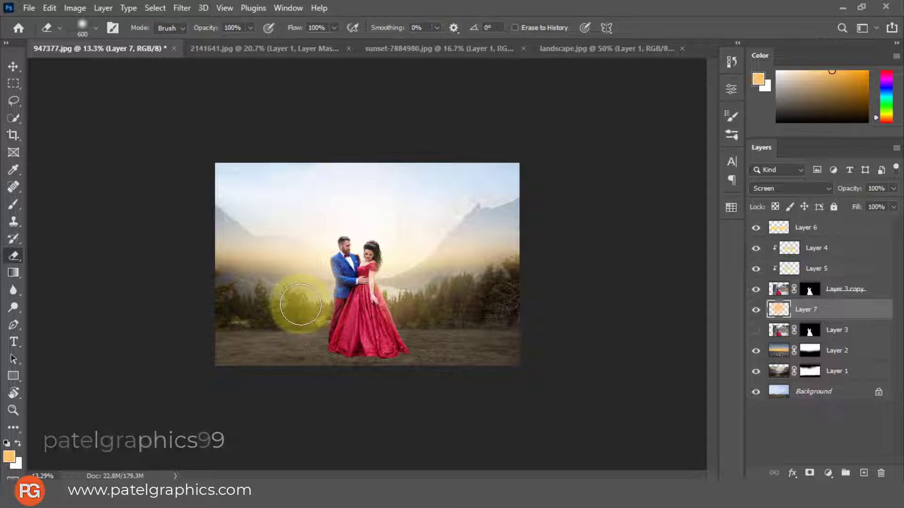
scroll(376, 293, up, 3)
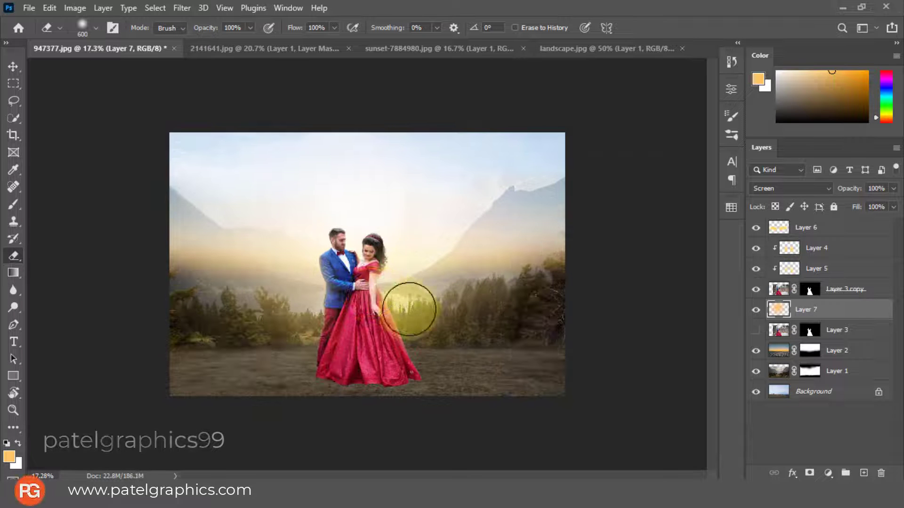
Show the hidden Layer 3 and move its couple straight up into the sky behind the foreground couple
click(838, 330)
click(753, 332)
click(831, 331)
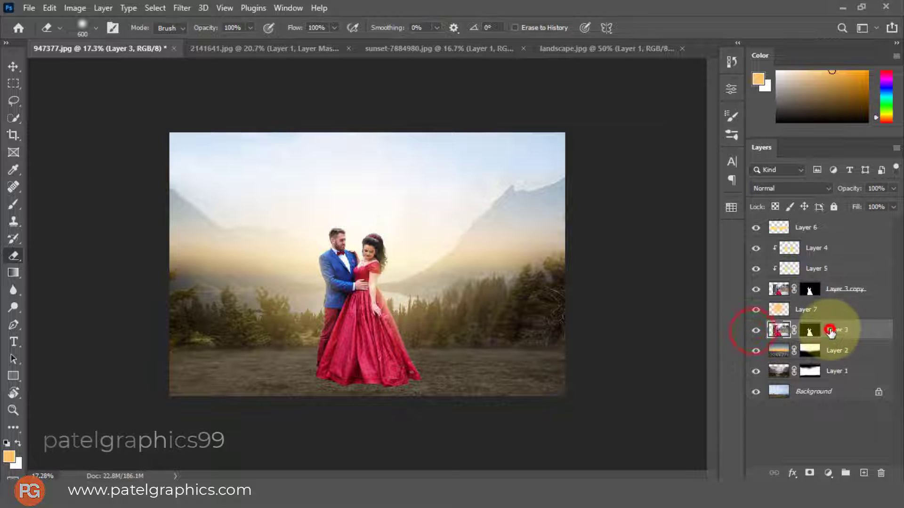
key(ctrl+t)
drag(413, 298, 411, 244)
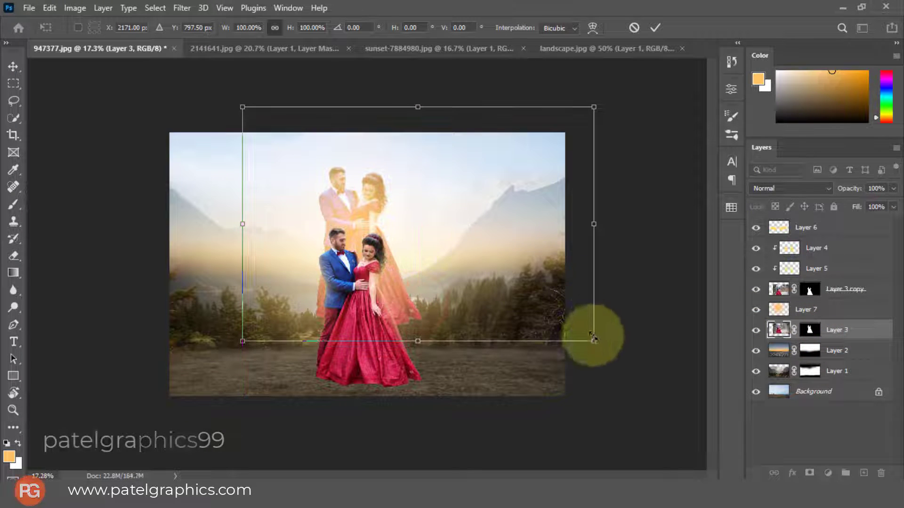
Scale Layer 3 proportionally to 191.5% and position the enlarged couple behind the foreground couple
drag(594, 343, 705, 416)
drag(505, 296, 547, 309)
key(ctrl+minus)
drag(243, 368, 216, 390)
drag(552, 265, 598, 258)
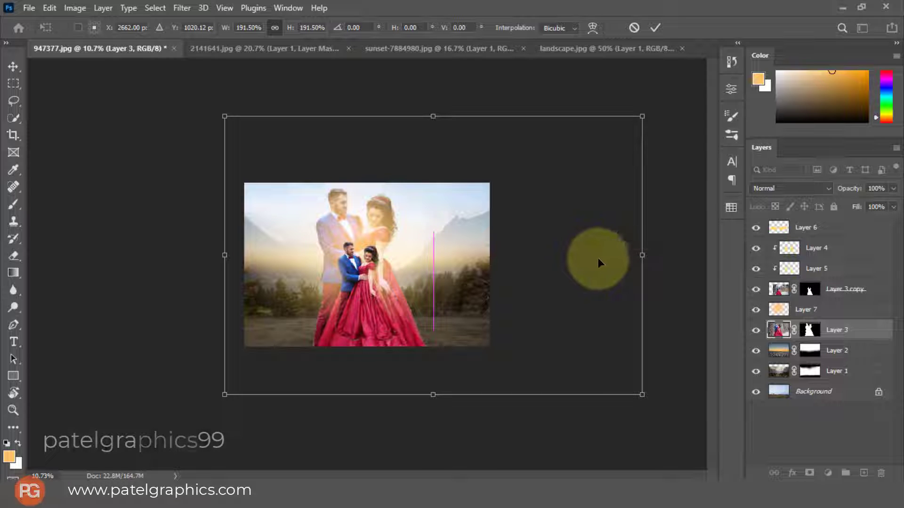
key(e)
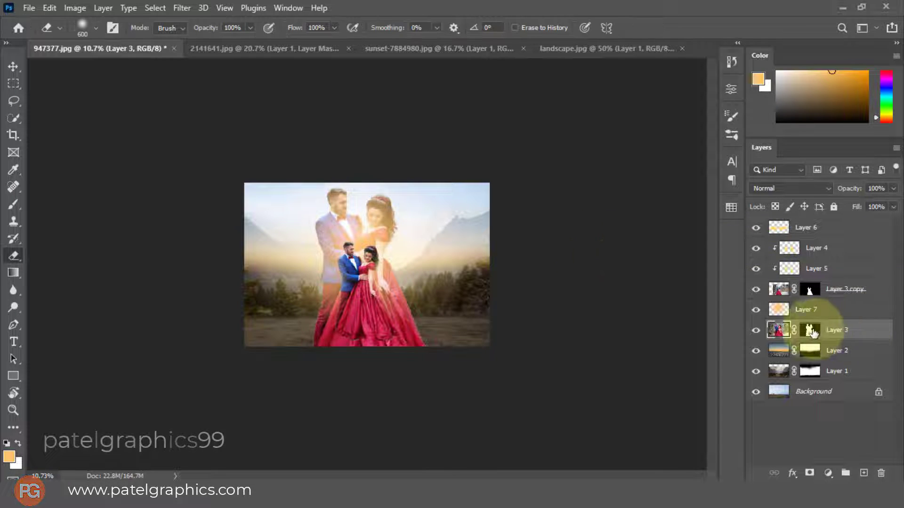
Fade out the lower body of the enlarged couple by painting black on Layer 3's mask with a 1700 px brush
click(811, 330)
key(b)
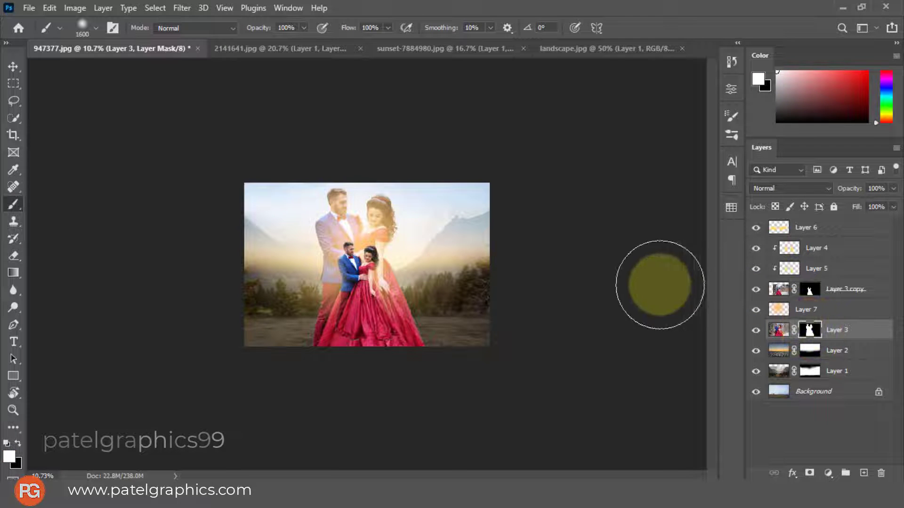
click(305, 356)
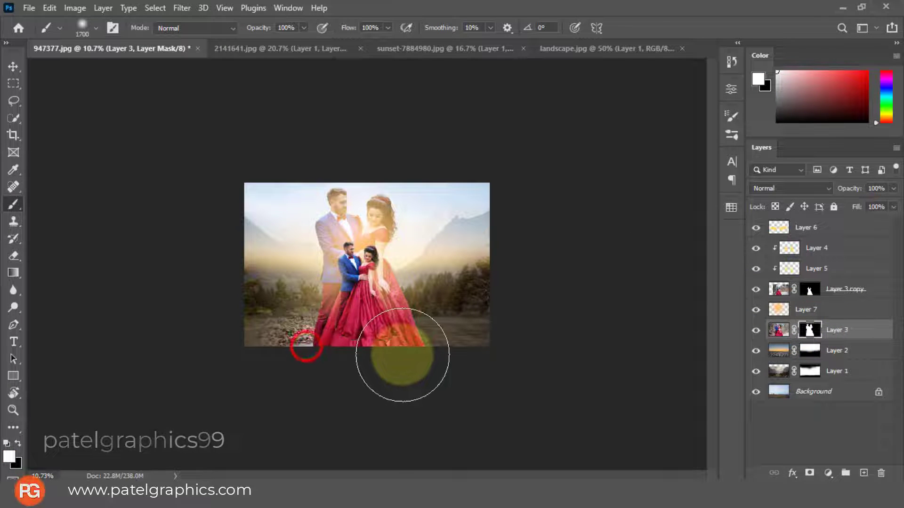
key(x)
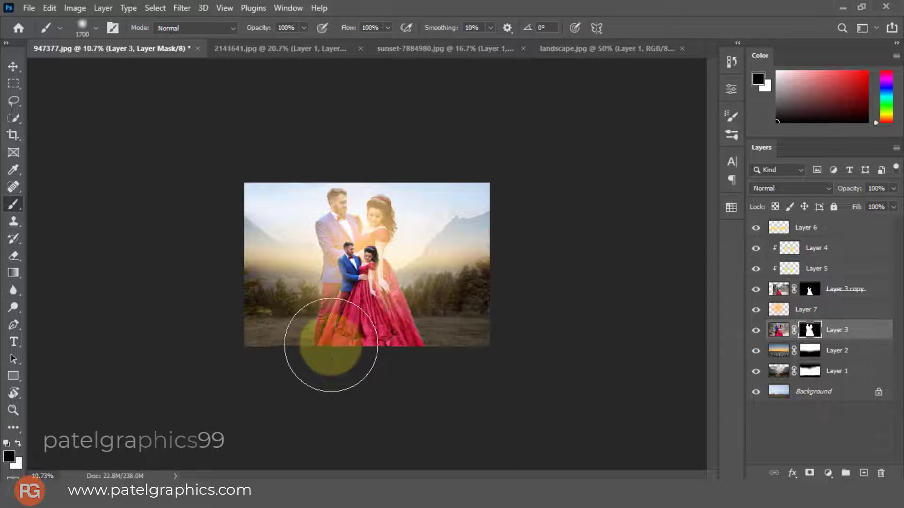
click(292, 340)
scroll(395, 332, up, 3)
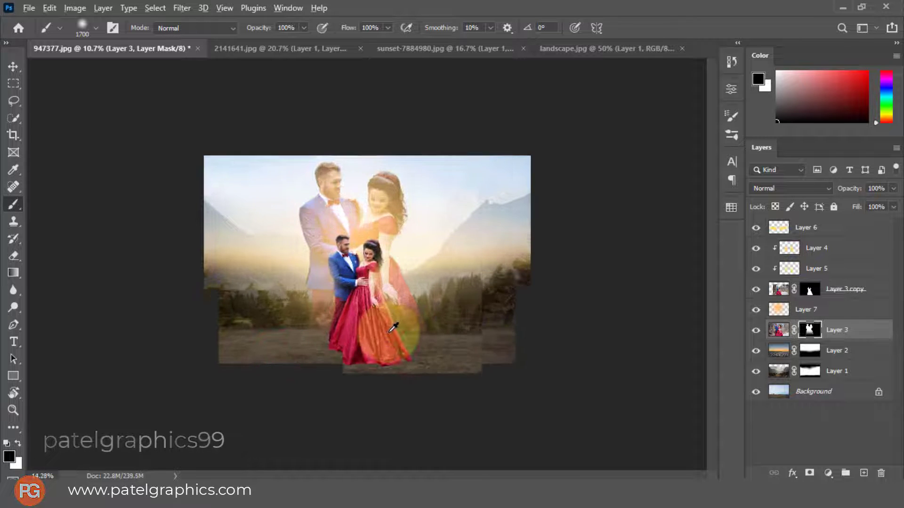
click(420, 339)
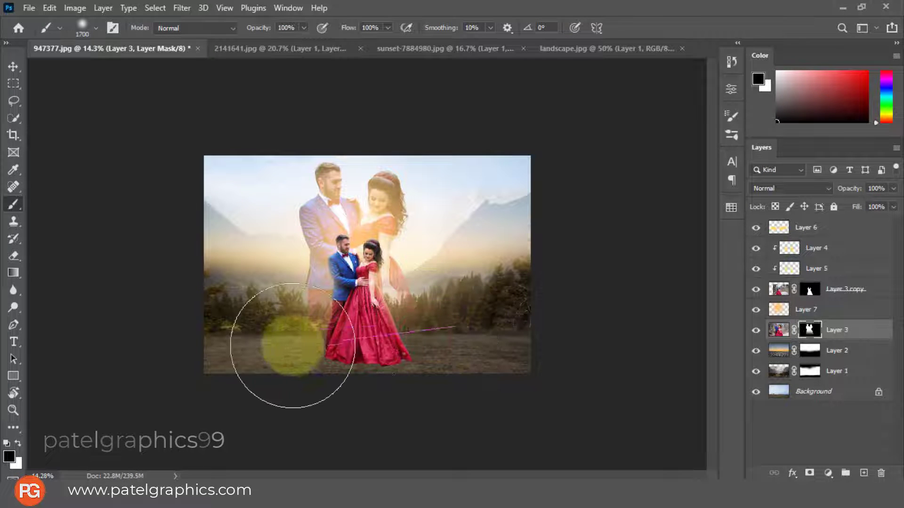
mouse_move(389, 386)
mouse_down()
mouse_move(267, 294)
mouse_move(239, 284)
mouse_move(280, 315)
mouse_move(342, 337)
mouse_up()
Shift the faded couple on Layer 3 slightly down and to the right in the sky
key(ctrl+t)
drag(486, 288, 355, 198)
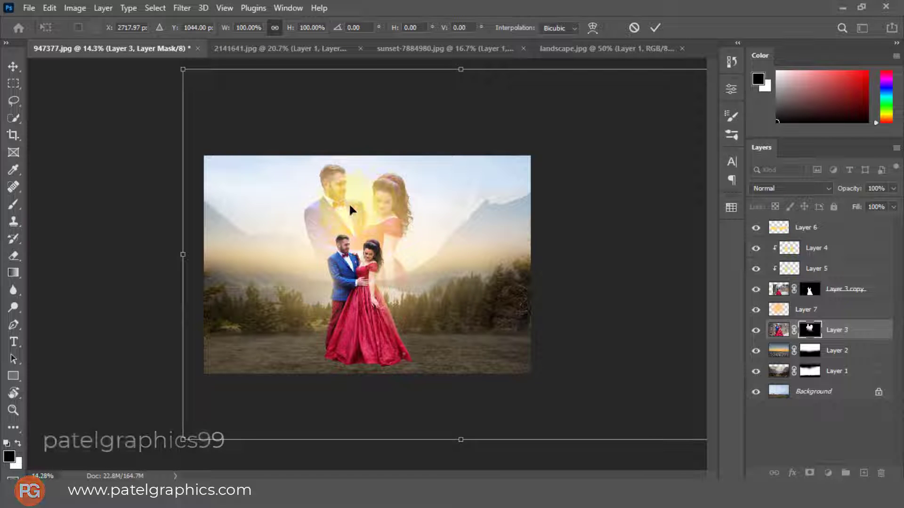
drag(349, 202, 421, 287)
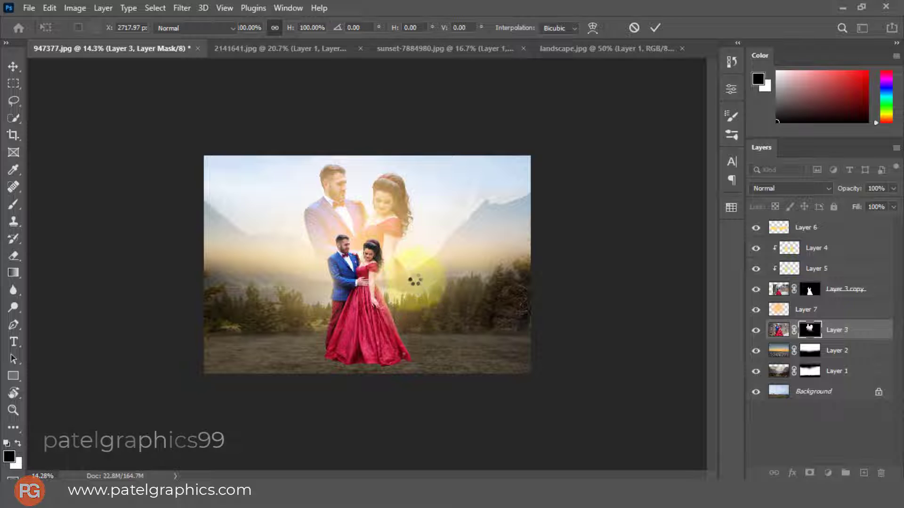
Clean up the remnants around the foreground couple on Layer 3's mask using black brushes from 400 to 900 px
key(b)
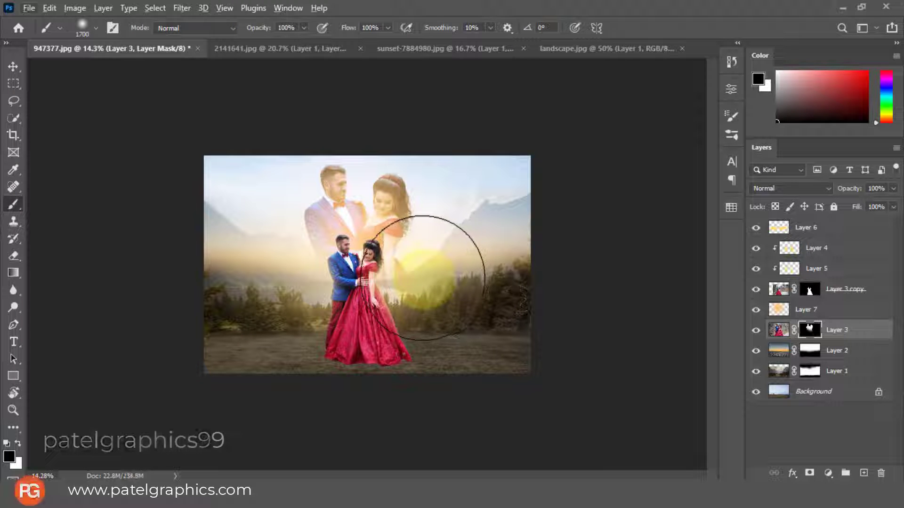
key(bracketleft)
key(bracketleft)
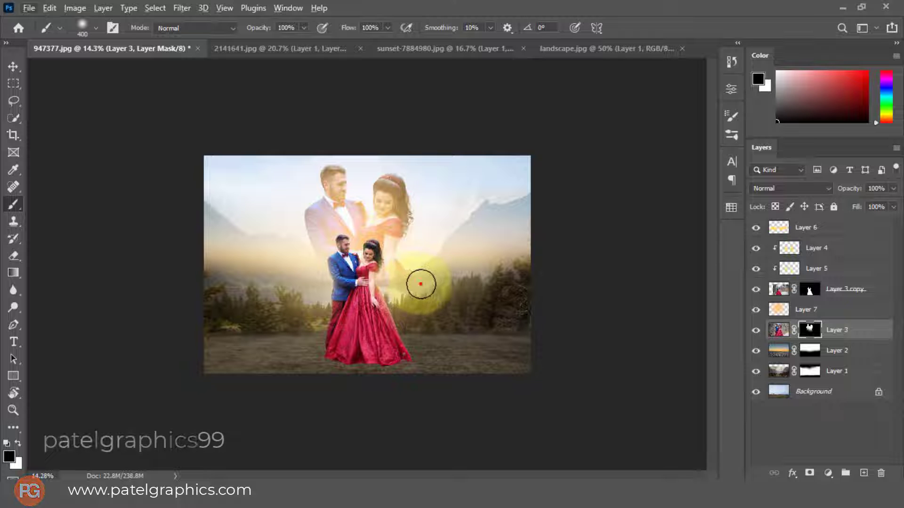
drag(421, 284, 349, 304)
key(bracketright)
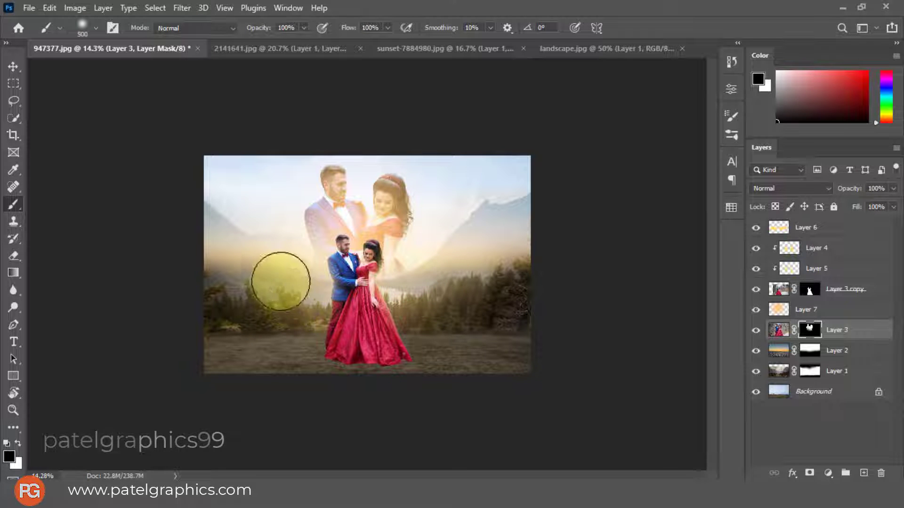
click(276, 276)
key(bracketright)
key(bracketright)
key(bracketright)
key(bracketright)
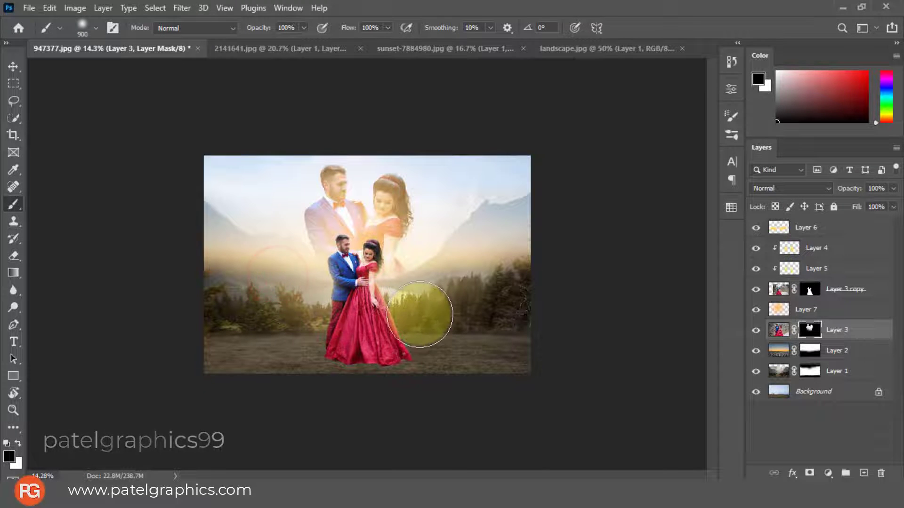
click(420, 299)
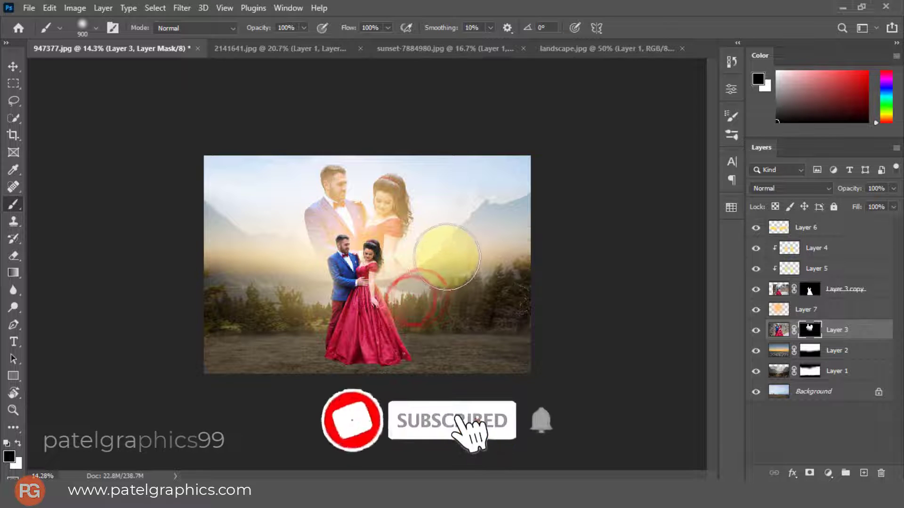
Try painting white on Layer 3's mask behind the foreground couple's heads, and undo the strokes
key(x)
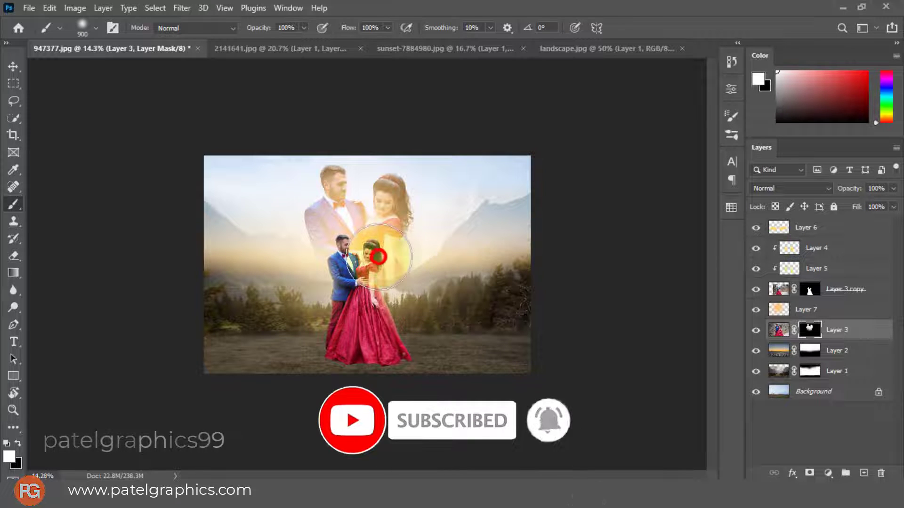
click(378, 256)
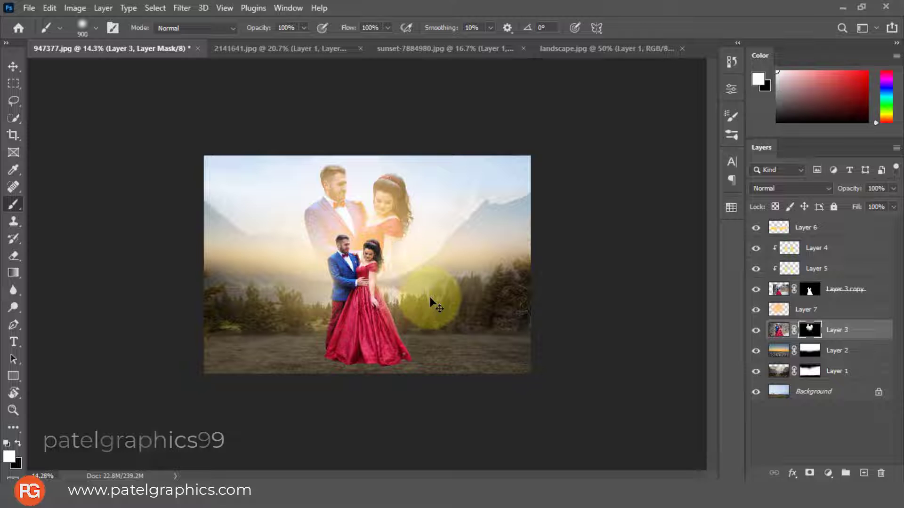
click(413, 314)
key(ctrl+z)
key(ctrl+z)
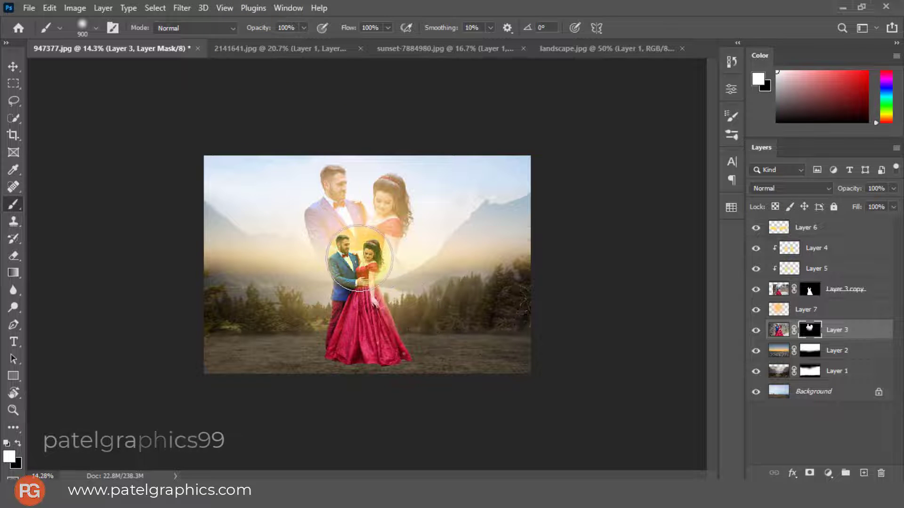
Convert the enlarged couple's image on Layer 3 to black and white using the Default preset of the Black & White adjustment
key(v)
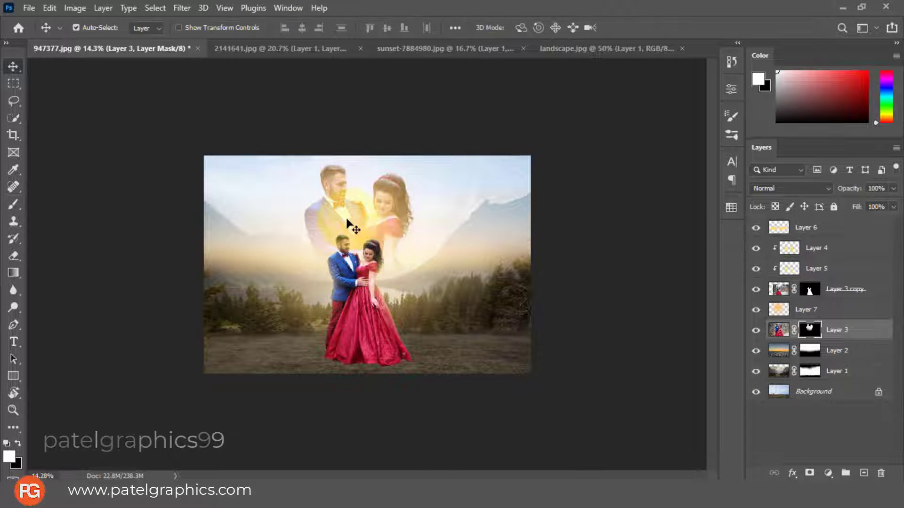
click(779, 330)
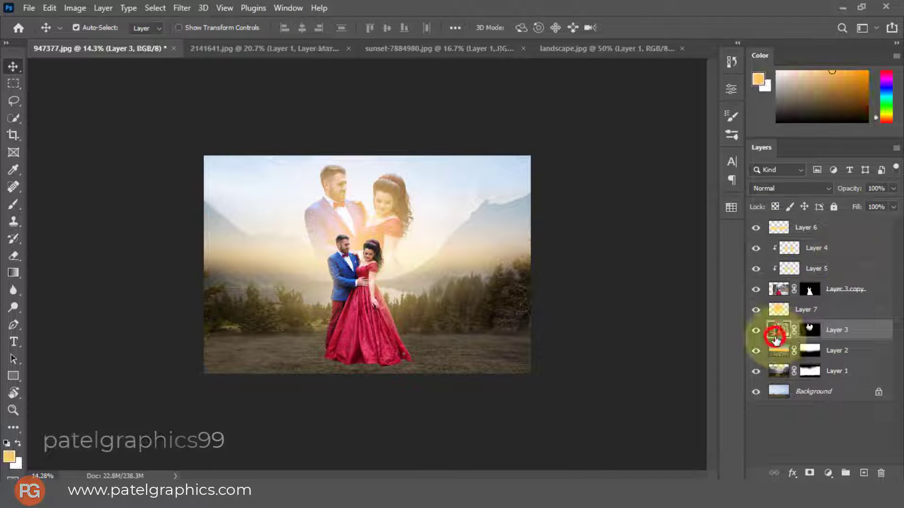
click(75, 8)
mouse_move(101, 41)
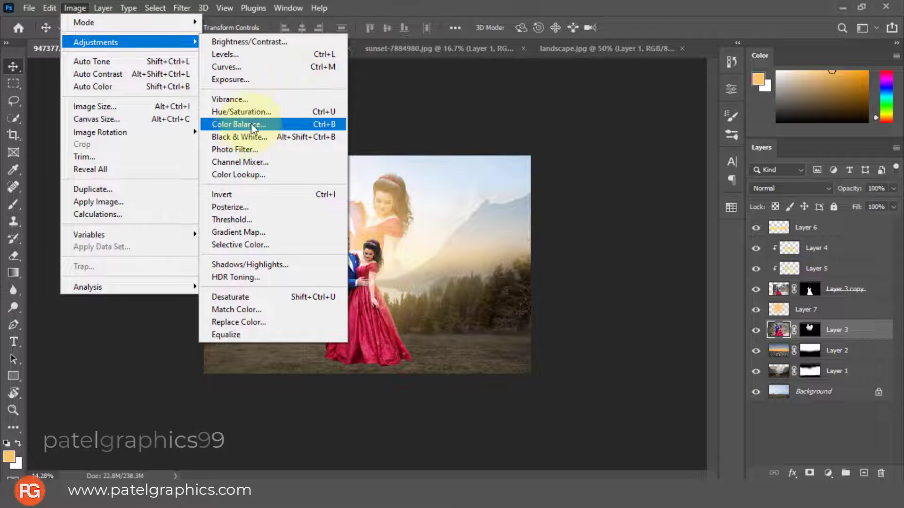
click(241, 136)
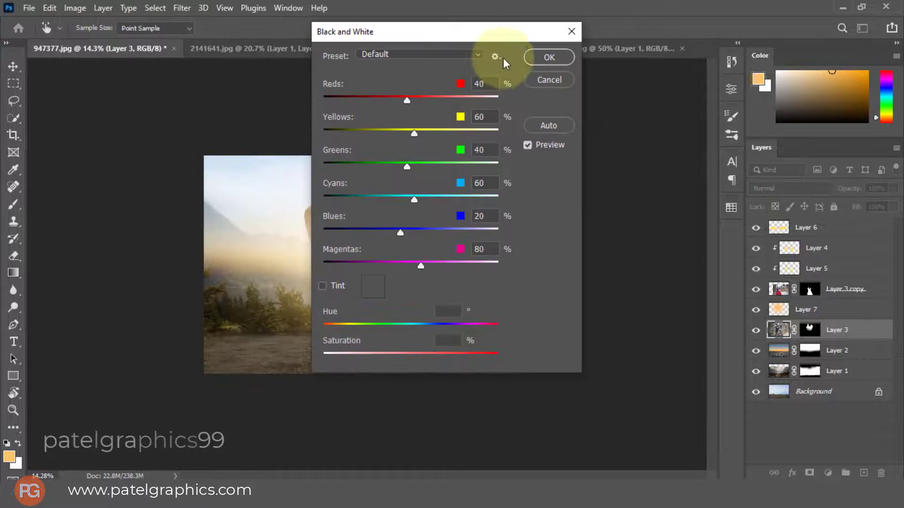
click(528, 58)
Scale the warm glow on Layer 7 down to about 80% around its centre
scroll(291, 187, up, 3)
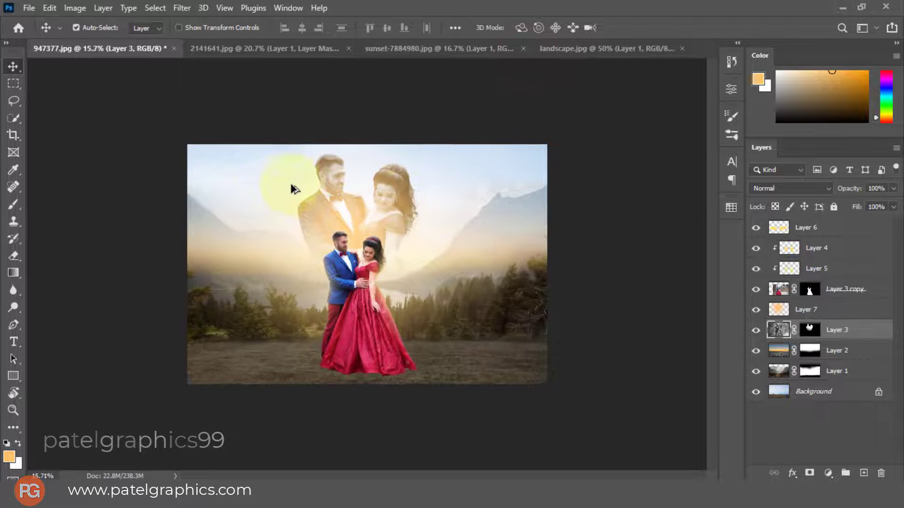
scroll(291, 188, up, 1)
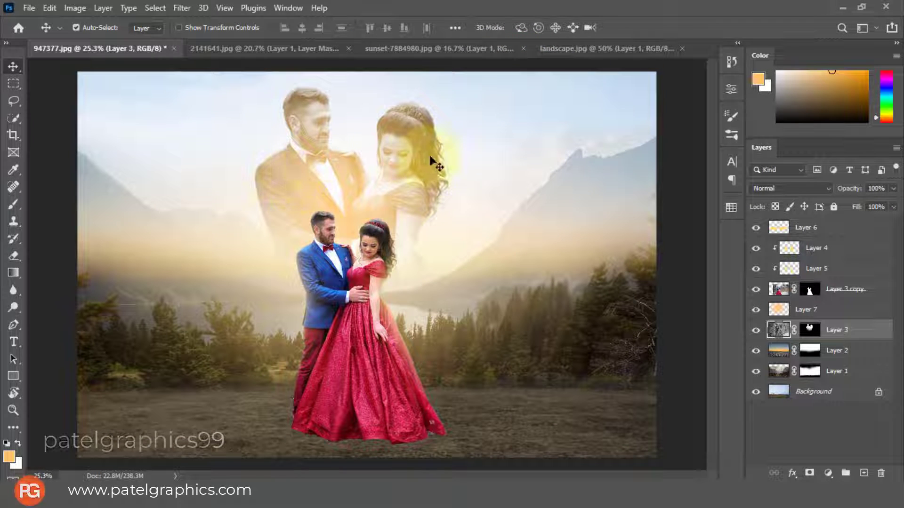
key(b)
key(v)
click(353, 205)
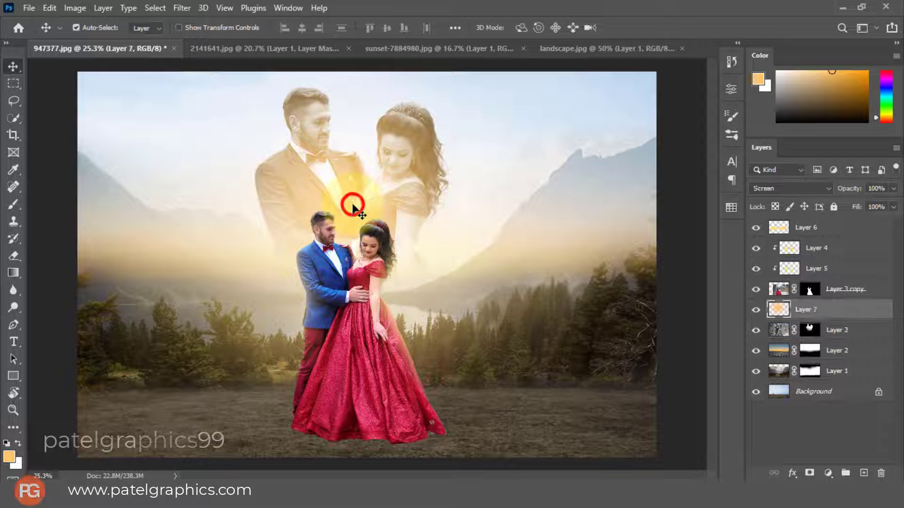
key(ctrl+t)
drag(357, 207, 372, 226)
scroll(383, 208, down, 3)
scroll(382, 207, down, 3)
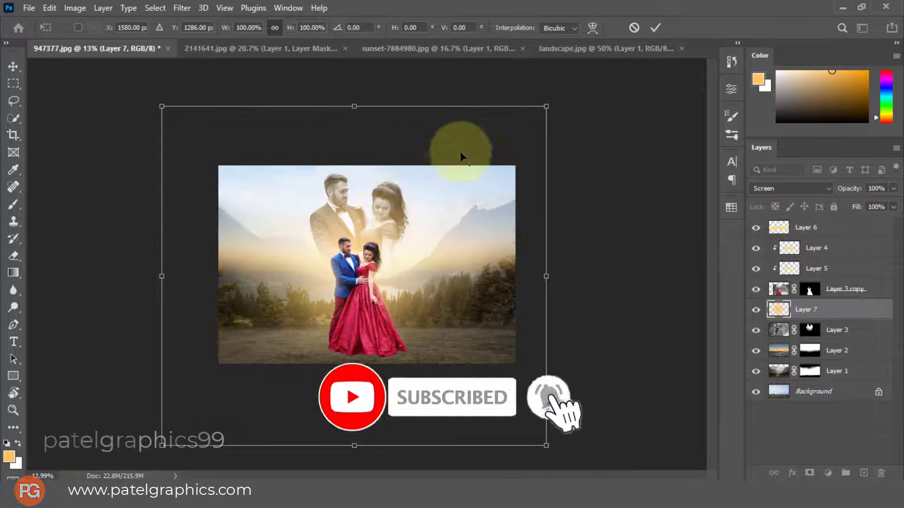
drag(548, 107, 517, 150)
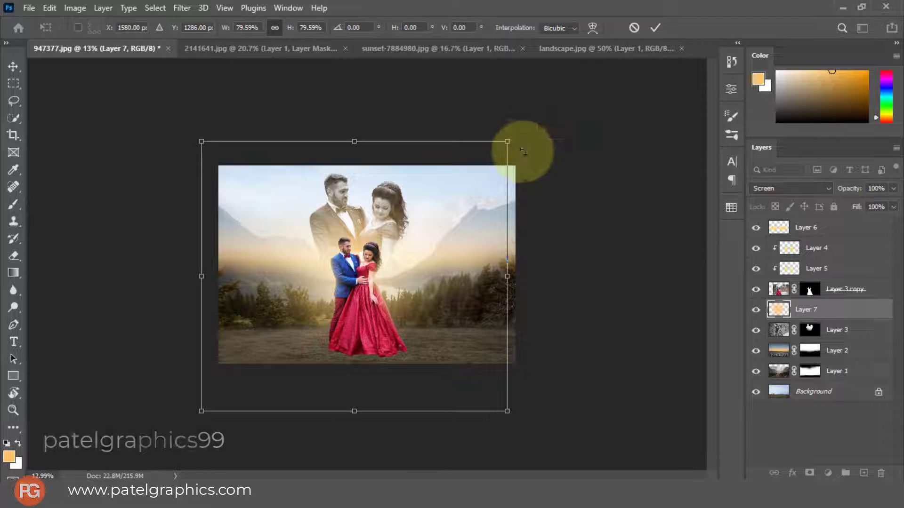
key(Return)
Add a new empty layer directly above Layer 3 copy and clip it to the foreground couple
scroll(400, 178, up, 5)
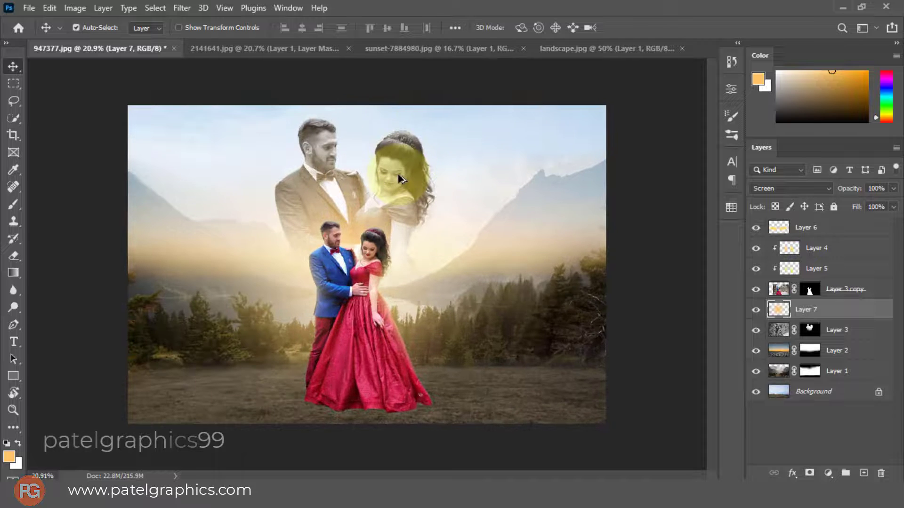
scroll(399, 178, up, 1)
scroll(399, 178, down, 1)
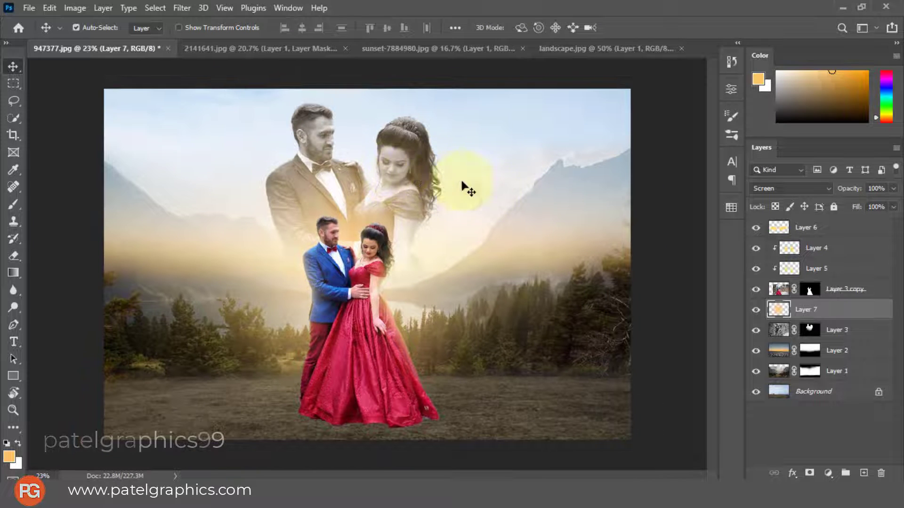
key(b)
click(821, 229)
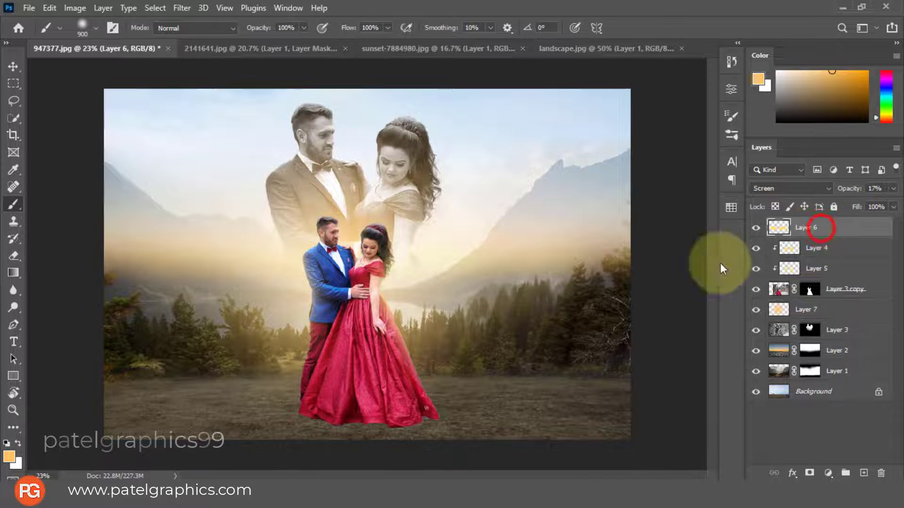
key(v)
click(368, 377)
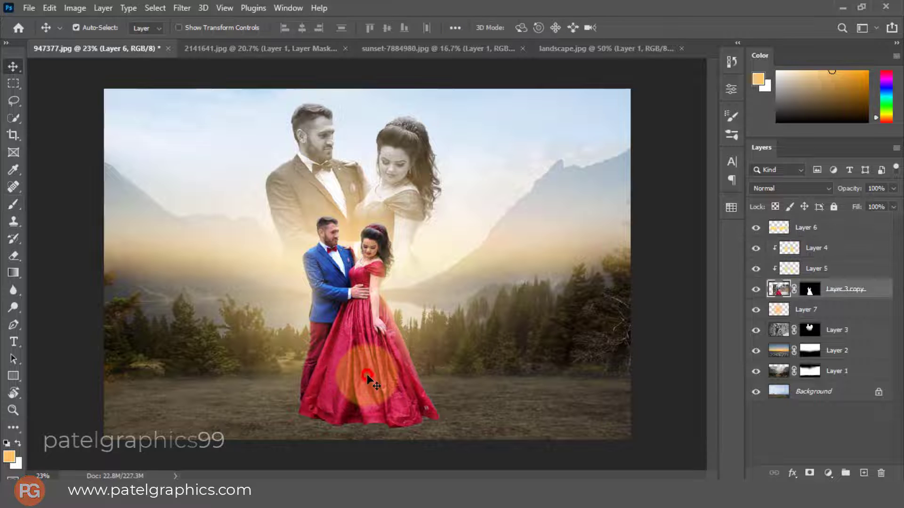
click(863, 472)
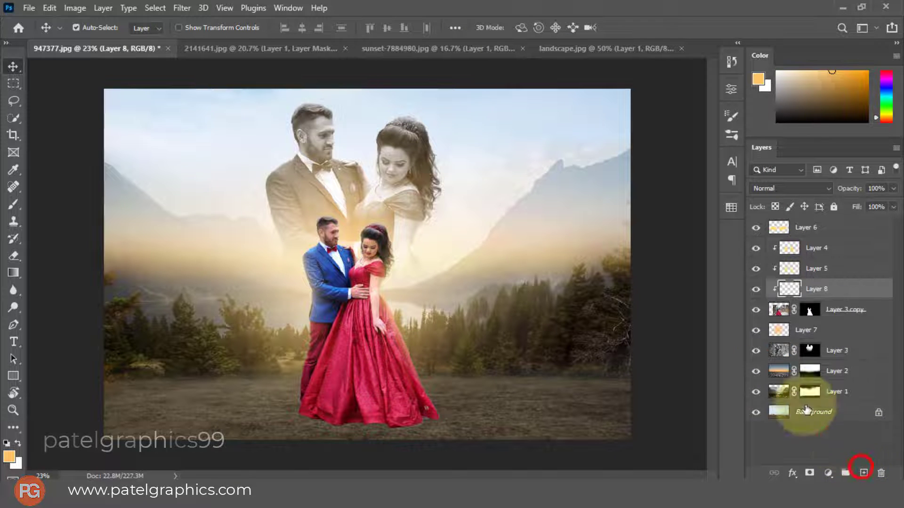
key(ctrl+alt+g)
Darken the dress hem on the clipped Layer 8 with a 900 px black soft brush and lower the layer's opacity to about 38%
key(b)
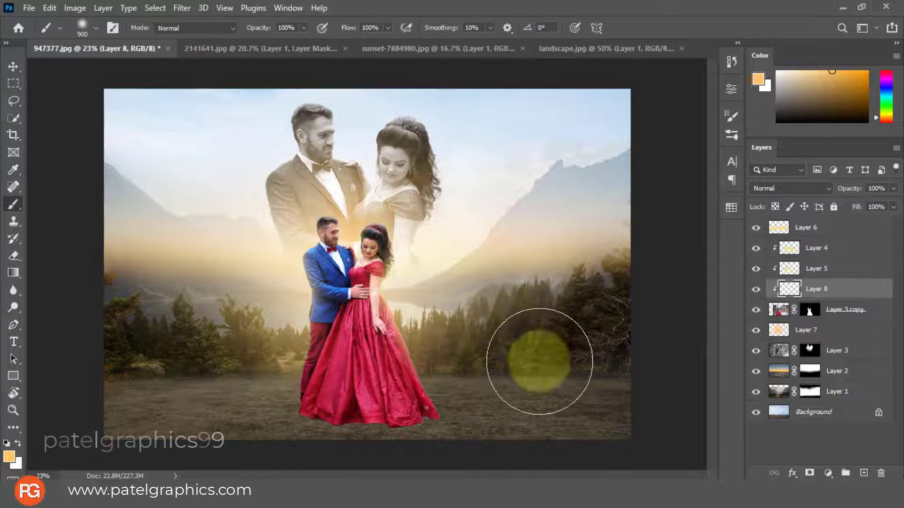
click(6, 444)
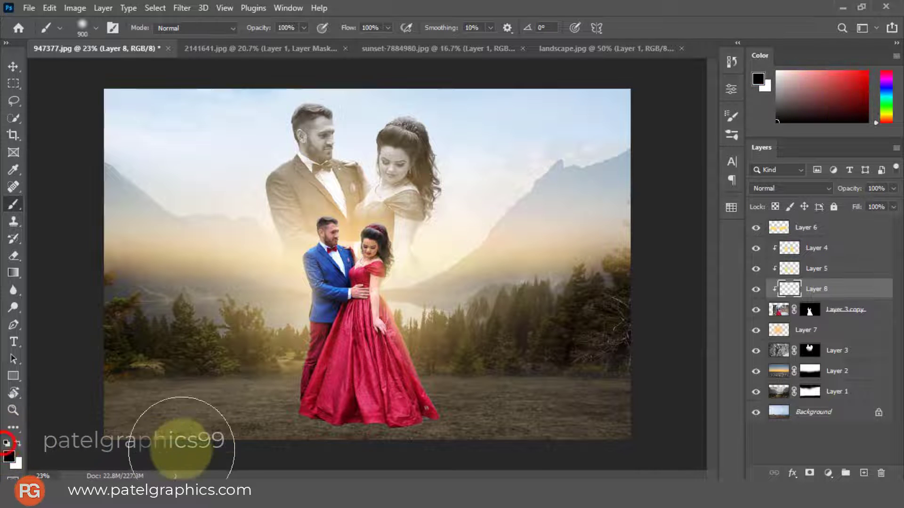
drag(259, 443, 508, 454)
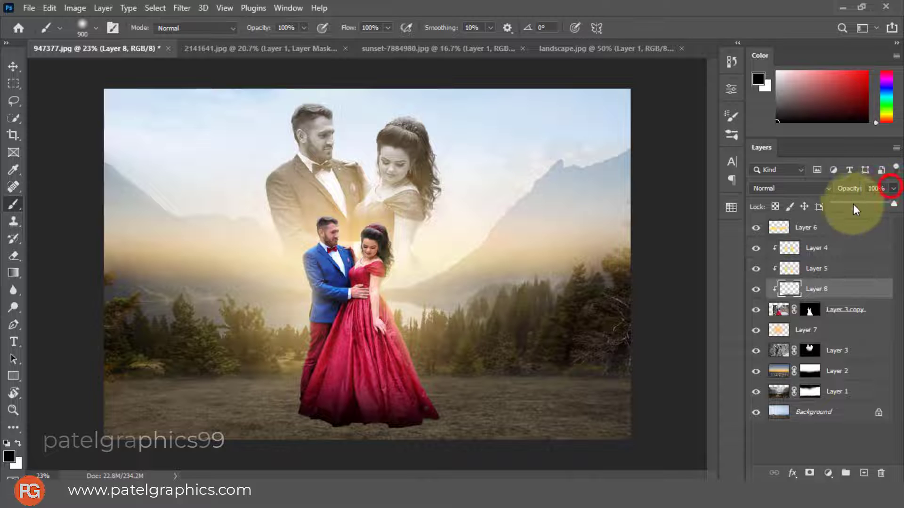
click(853, 204)
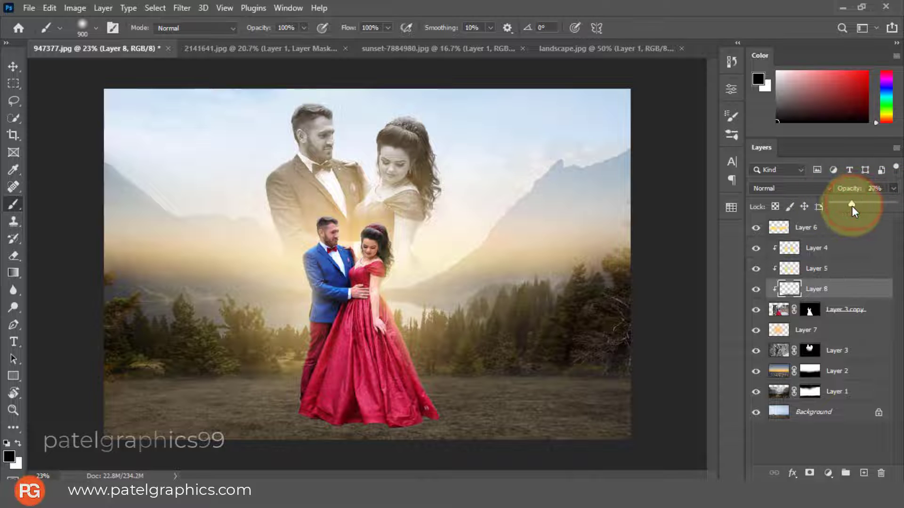
drag(852, 205, 857, 208)
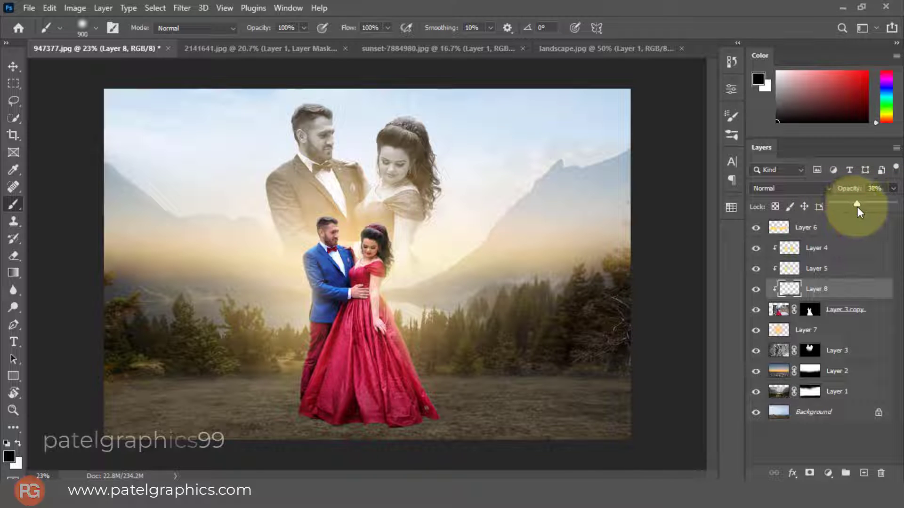
click(853, 292)
Add a new layer above Layer 7 and paint a black ground shadow along the dress hem with a flattened soft brush of 500 to 800 px
click(852, 336)
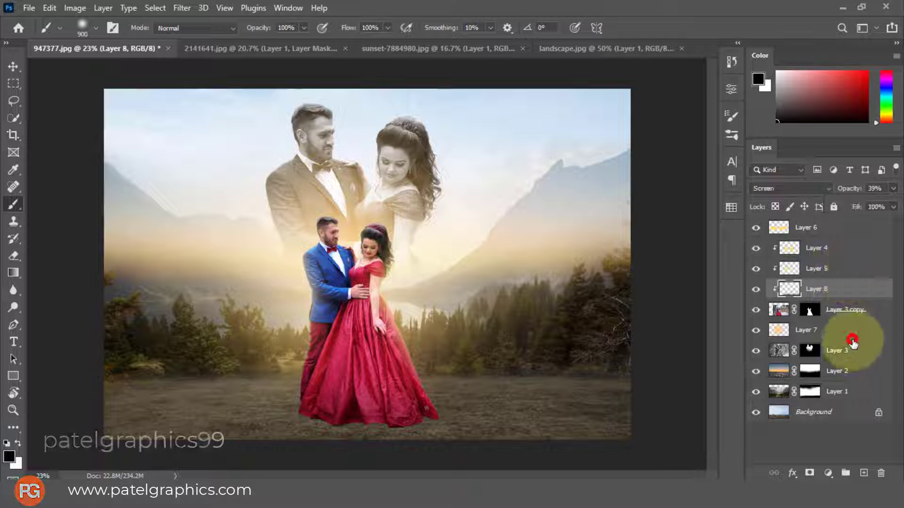
click(867, 473)
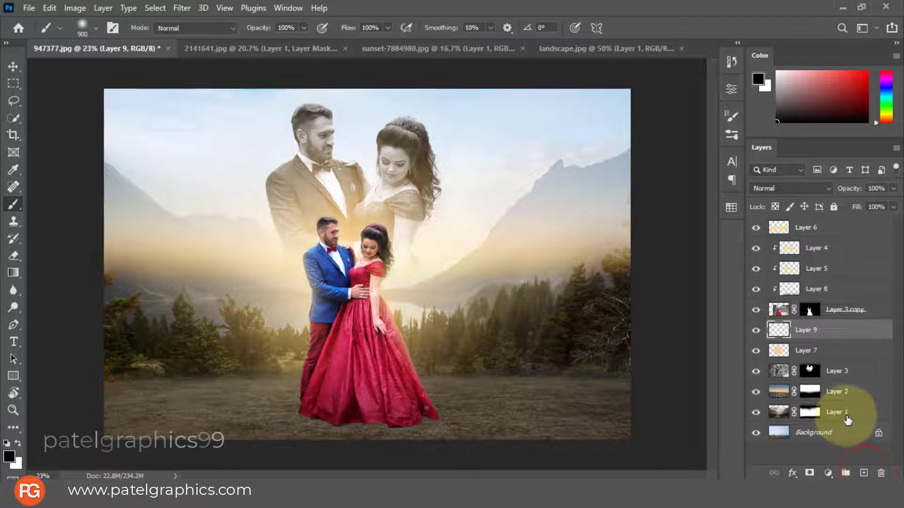
right_click(419, 356)
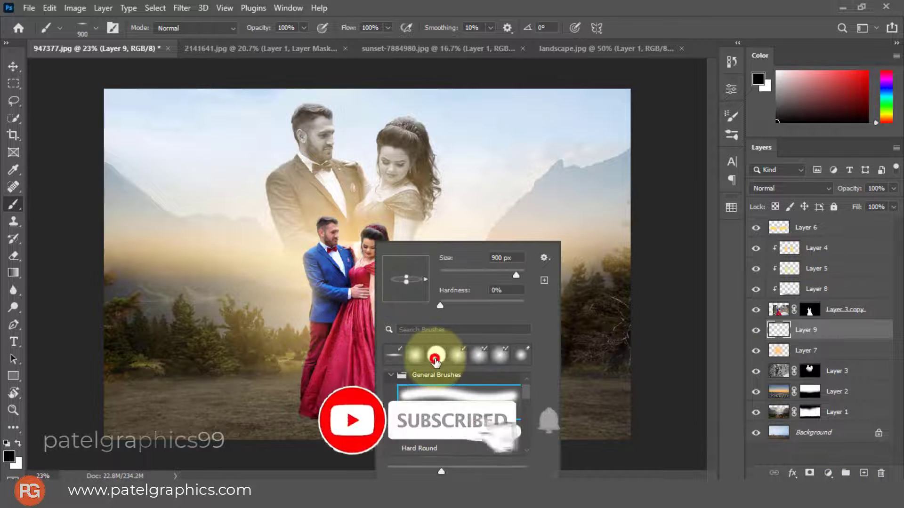
click(790, 331)
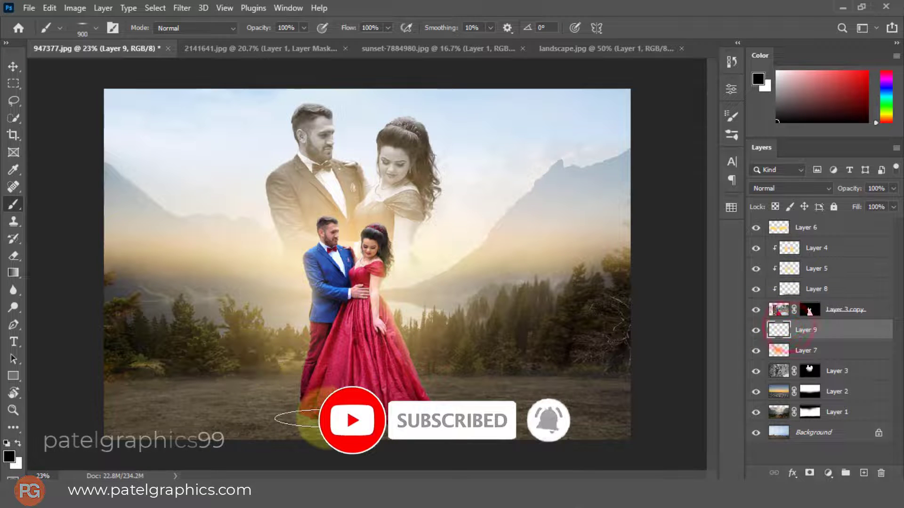
key(bracketleft)
key(bracketleft)
key(bracketleft)
key(bracketleft)
key(bracketleft)
key(bracketleft)
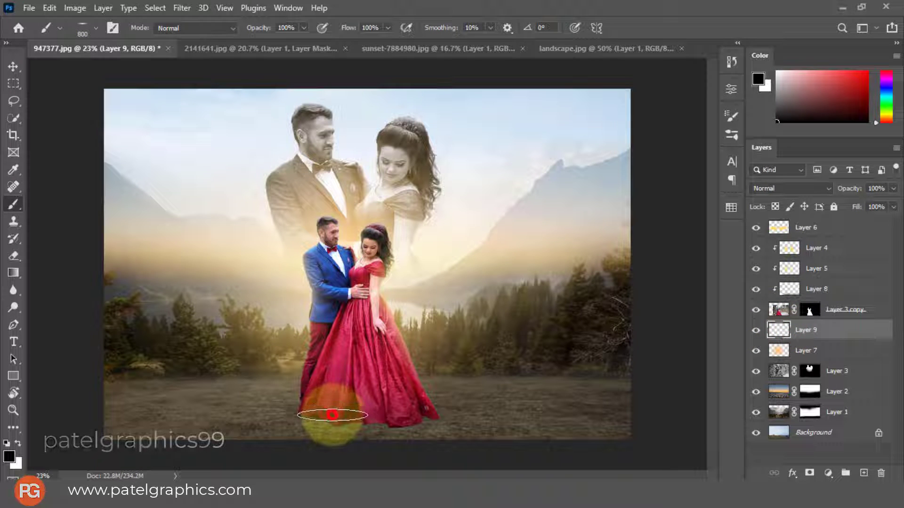
mouse_move(336, 415)
mouse_down()
mouse_move(403, 419)
mouse_move(350, 419)
mouse_move(328, 392)
mouse_move(384, 395)
mouse_move(346, 417)
mouse_move(409, 417)
mouse_up()
key(bracketleft)
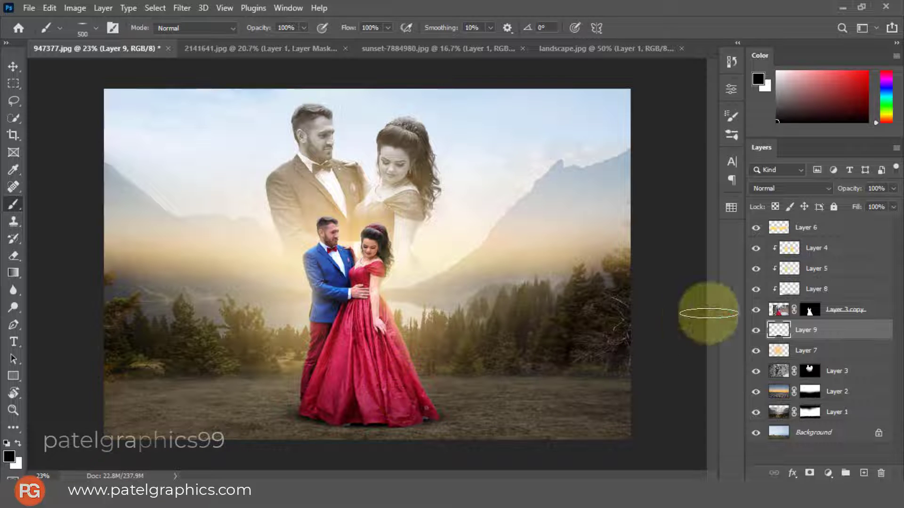
Restore the dress's lower-right hem by painting white on Layer 3 copy's mask with a 25 px Soft Round brush
click(809, 310)
key(x)
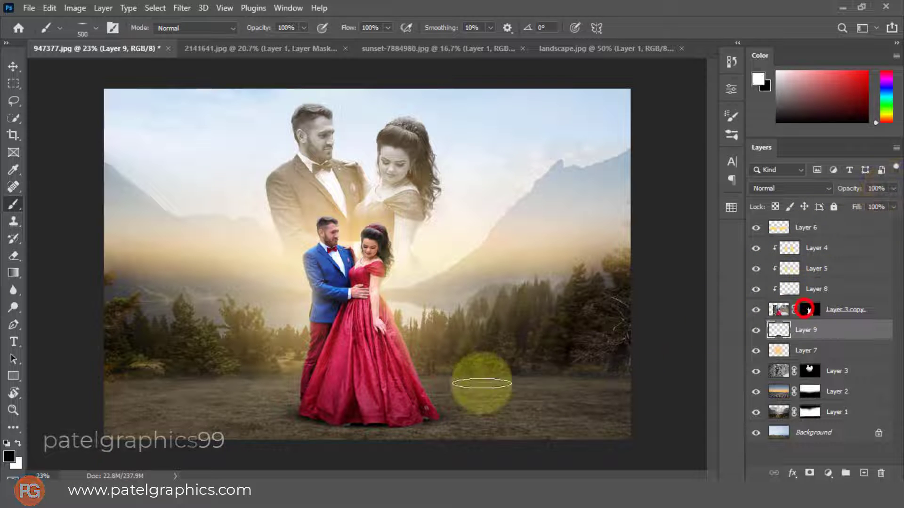
scroll(414, 426, up, 1)
scroll(430, 421, up, 2)
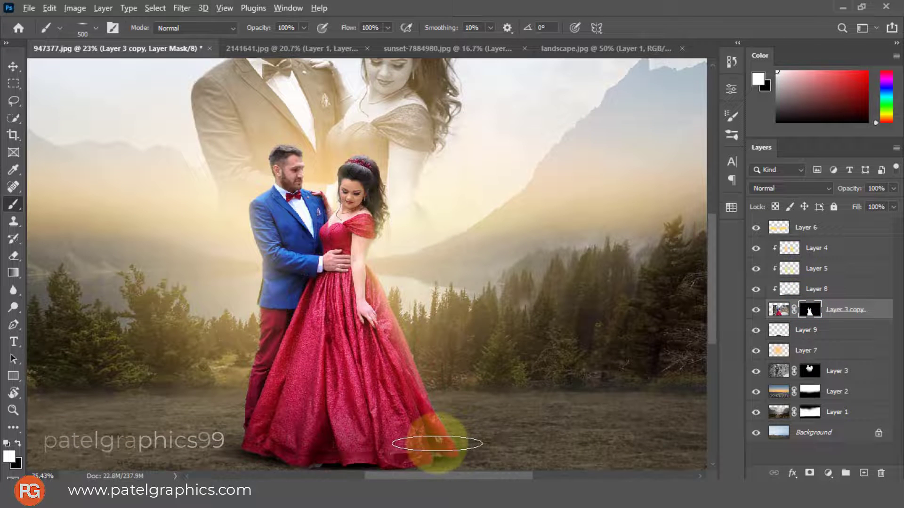
scroll(434, 430, down, 3)
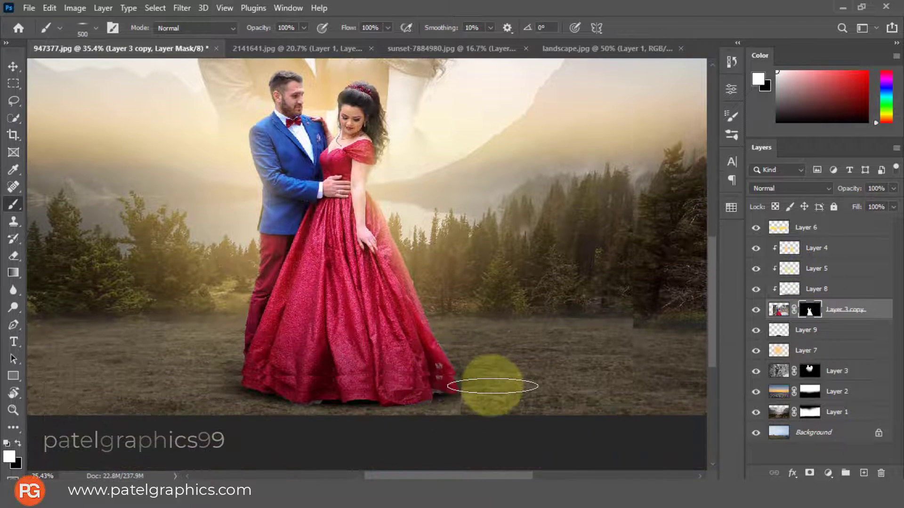
right_click(442, 374)
click(486, 360)
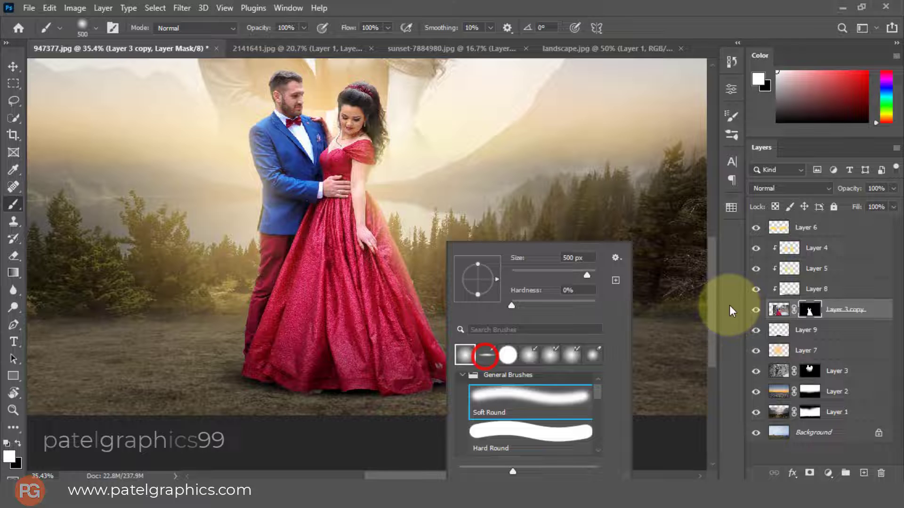
click(809, 310)
key([)
key([)
key([)
key([)
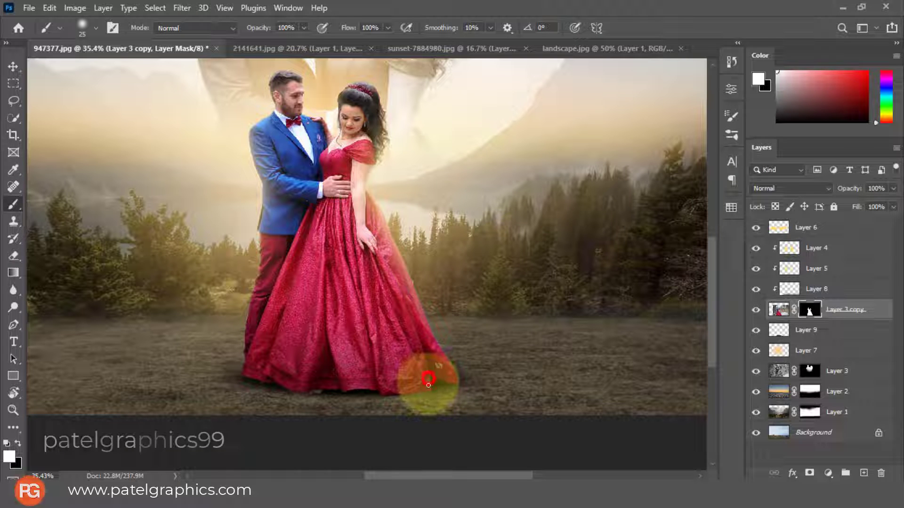
Trim the edge of the dress's lower-right hem by painting black on Layer 3 copy's mask with the 25 px brush
key(x)
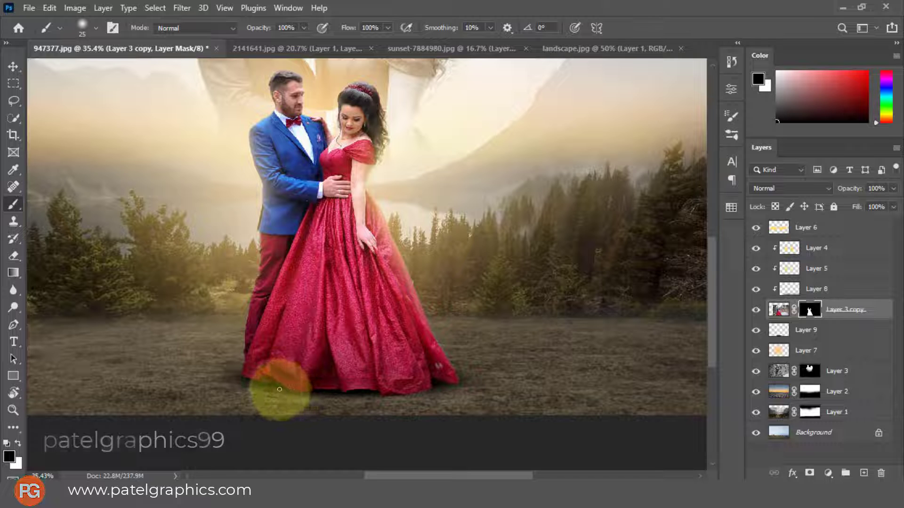
click(436, 389)
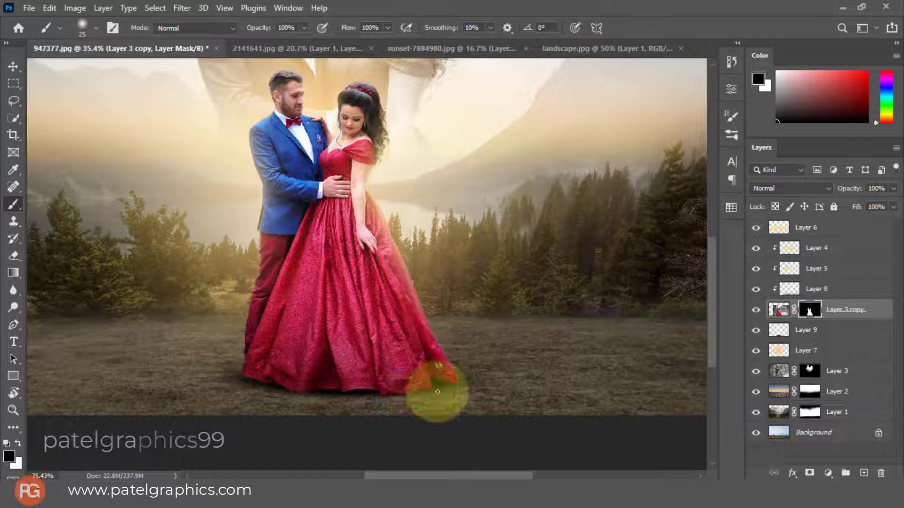
drag(440, 382, 480, 389)
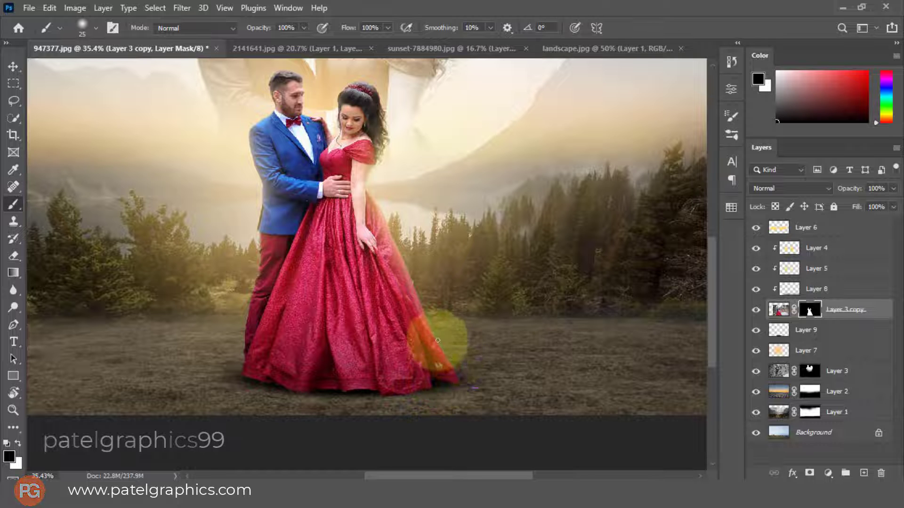
drag(432, 328, 464, 380)
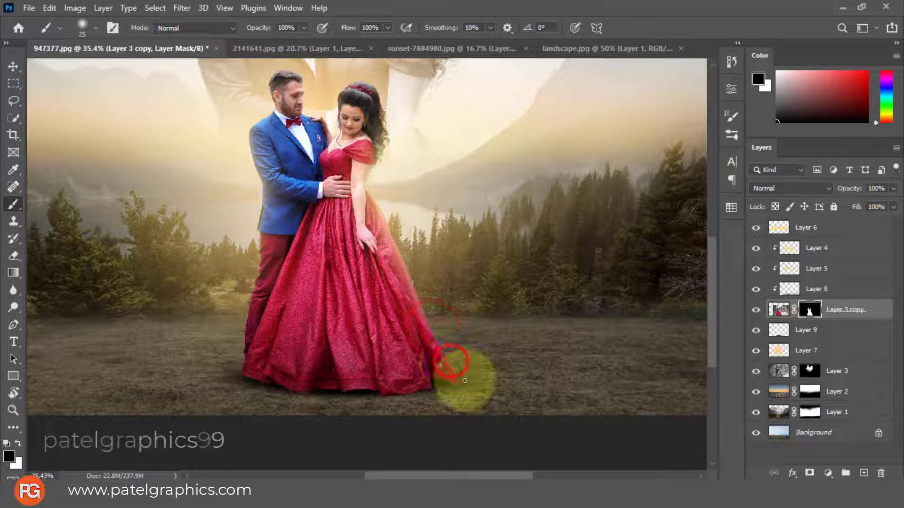
click(462, 380)
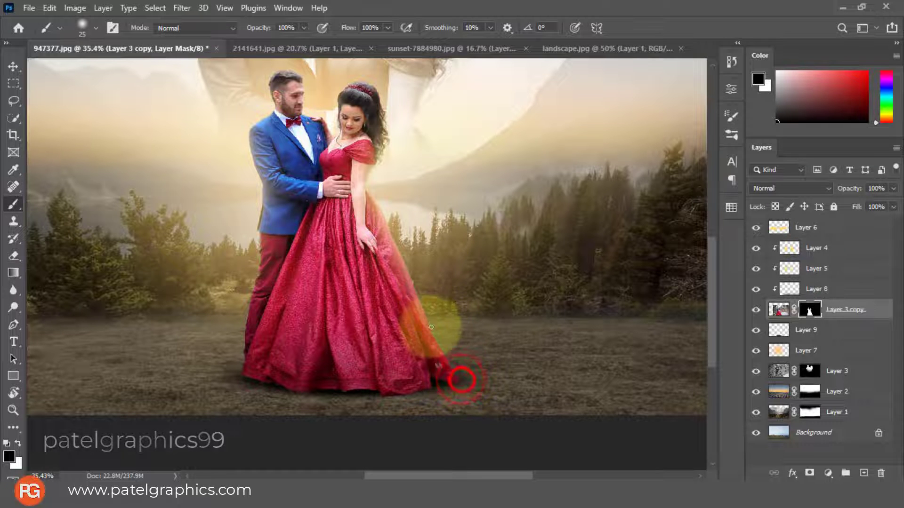
Clean up the dress's right edge by painting black on Layer 3 copy's mask with the 25 px soft brush
drag(434, 332, 413, 283)
click(393, 230)
scroll(376, 339, down, 5)
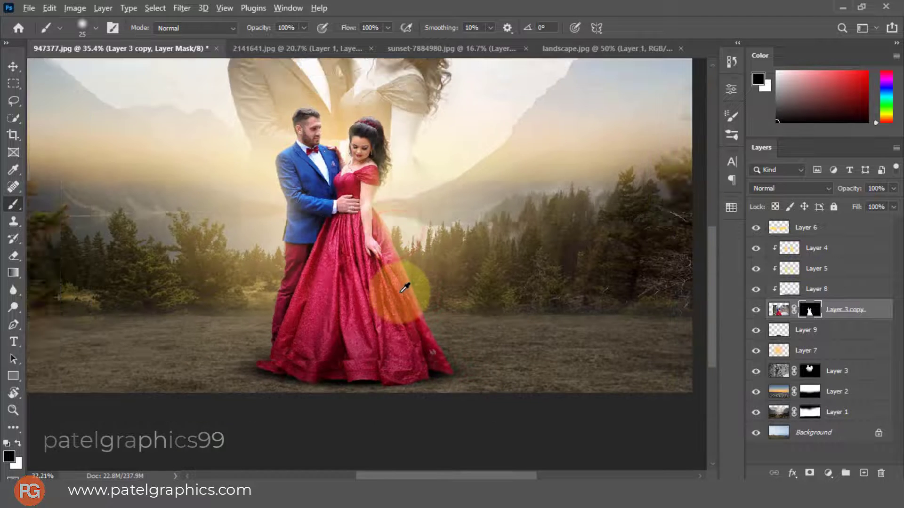
scroll(353, 326, up, 1)
Lower the opacity of the Layer 9 ground shadow to 73%
key(v)
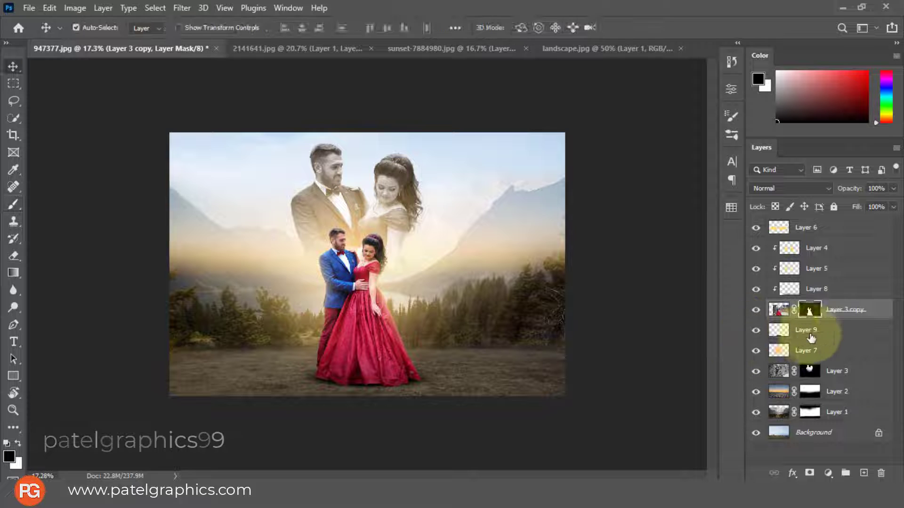
click(806, 330)
click(893, 191)
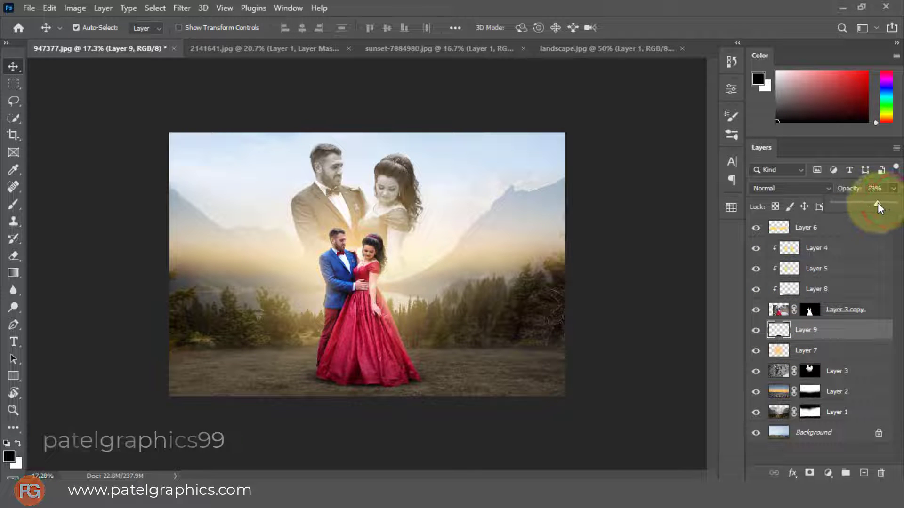
click(848, 336)
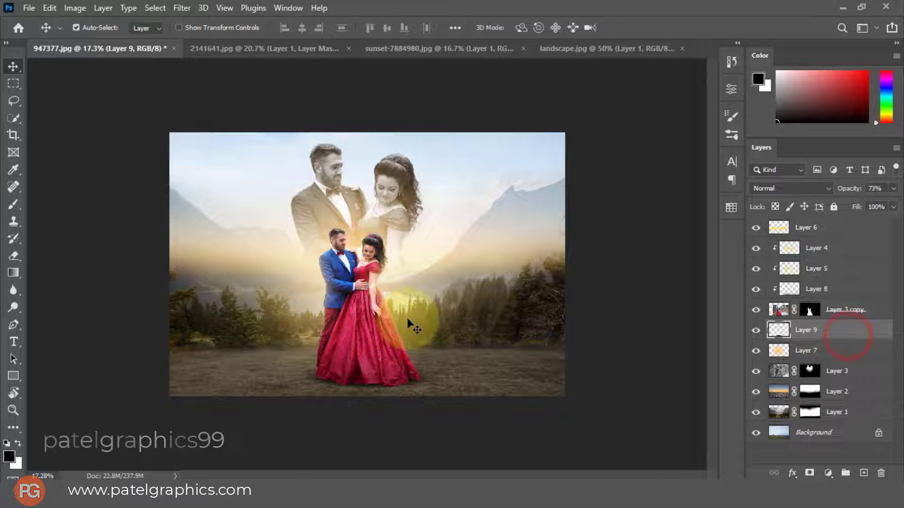
Add a new layer above Layer 9 and paint a black ground shadow beneath the dress's left hem with an 1100 px soft brush
click(864, 473)
key(b)
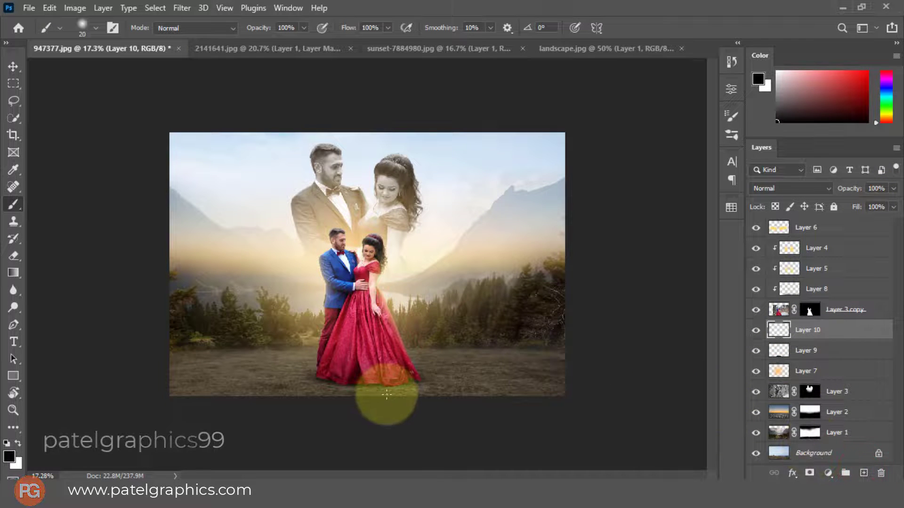
key(bracketright)
key(bracketright)
key(bracketright)
key(bracketright)
key(bracketright)
key(bracketright)
key(bracketright)
key(bracketright)
key(bracketright)
key(bracketright)
key(bracketright)
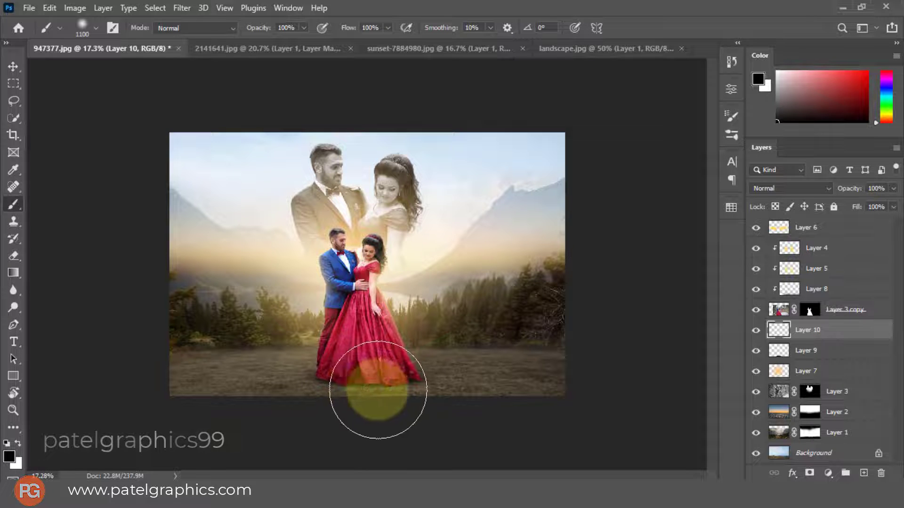
drag(358, 389, 339, 389)
Extend the shadow under the dress's middle and right hem with smaller black soft brushes and lower Layer 10's opacity
key(bracketleft)
key(bracketleft)
key(bracketleft)
key(bracketleft)
key(bracketleft)
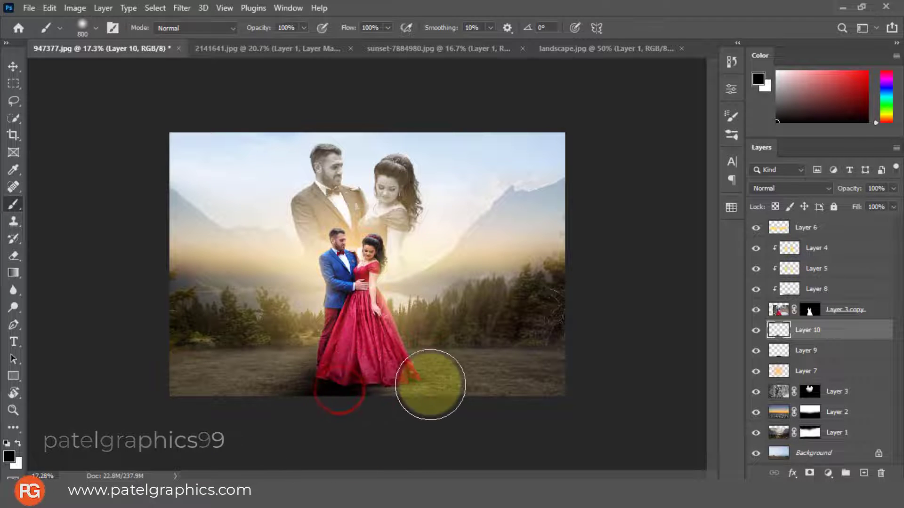
key(p)
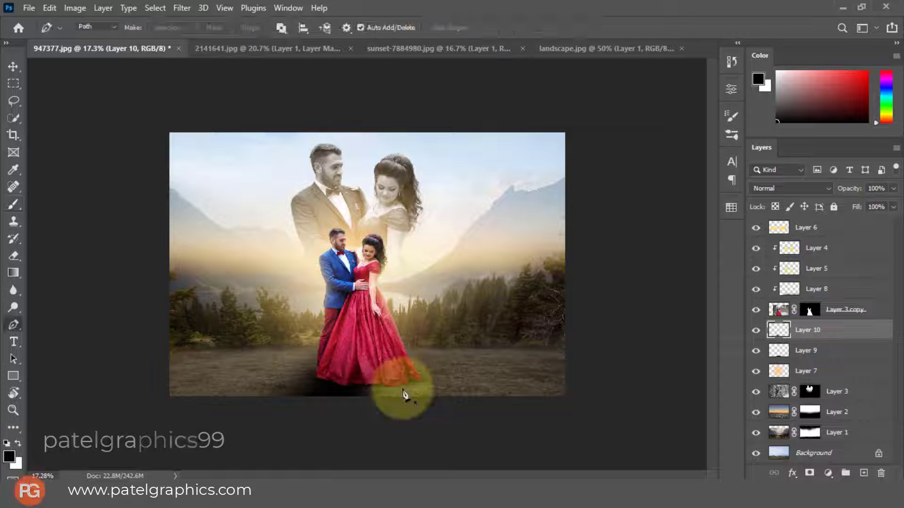
key(b)
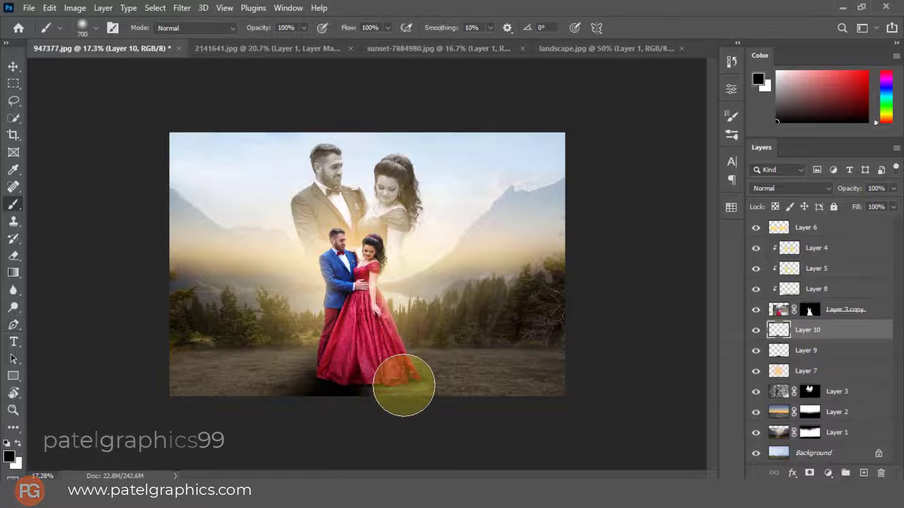
click(388, 393)
key(bracketleft)
key(bracketleft)
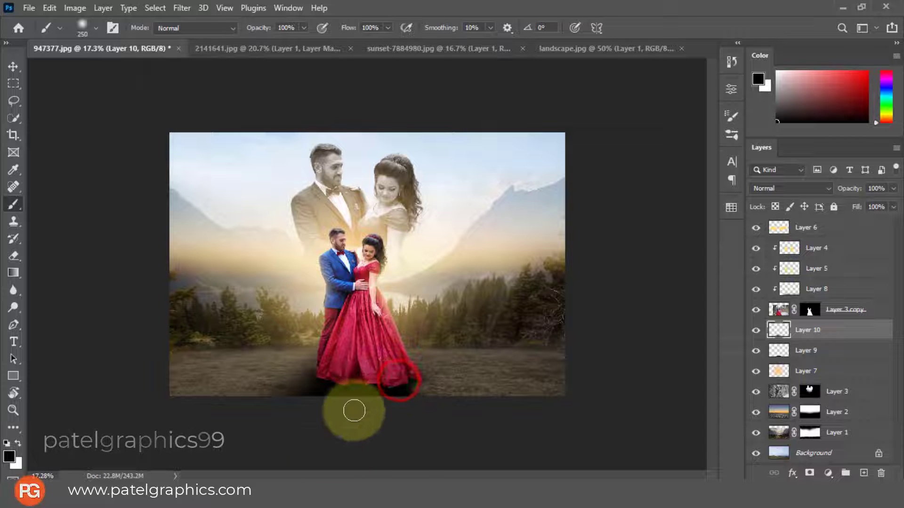
click(369, 383)
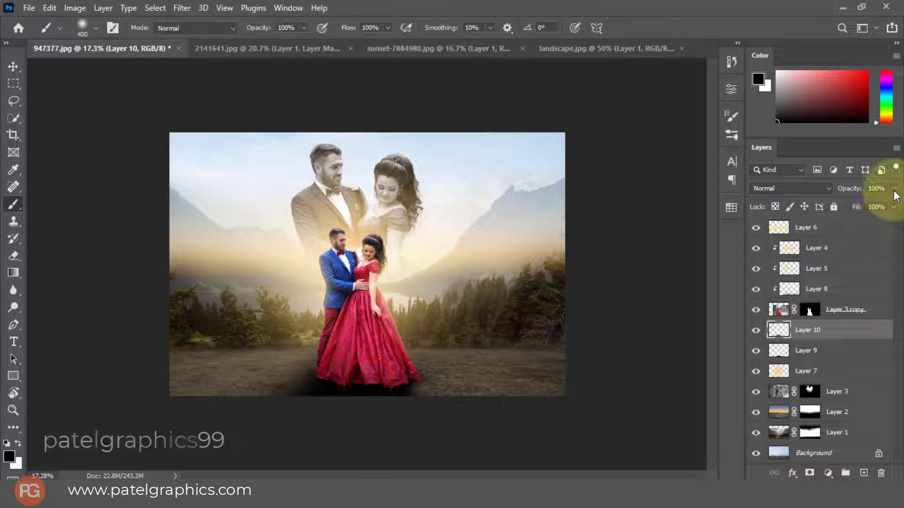
drag(838, 203, 855, 208)
Add a new layer above Layer 6 and paint black along the image's bottom edge with a 1000 to 1200 px soft brush
click(854, 230)
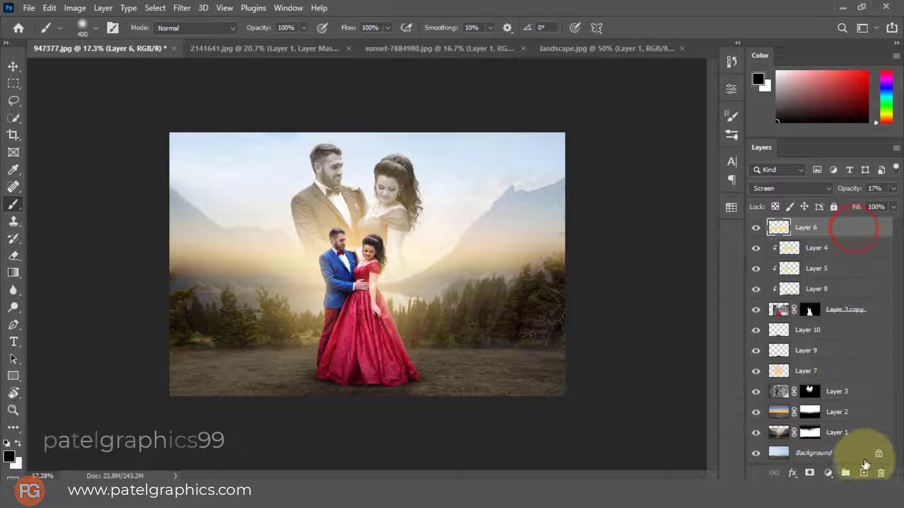
click(861, 471)
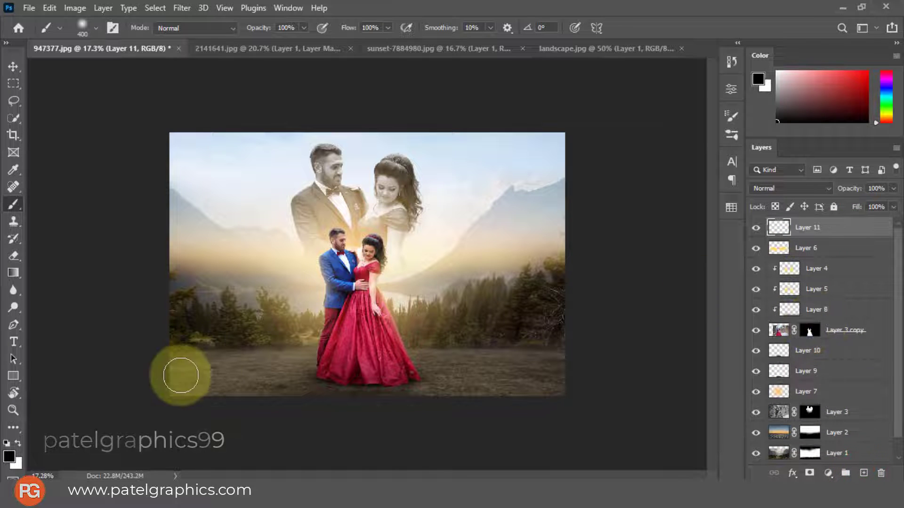
scroll(181, 375, down, 2)
key(bracketright)
key(bracketright)
key(bracketright)
key(bracketright)
key(bracketright)
key(bracketright)
key(bracketright)
key(bracketright)
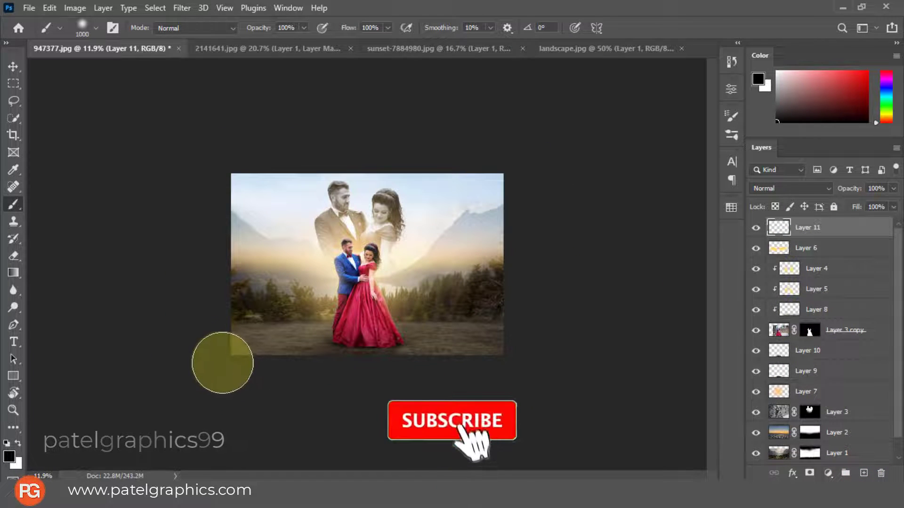
drag(206, 366, 556, 360)
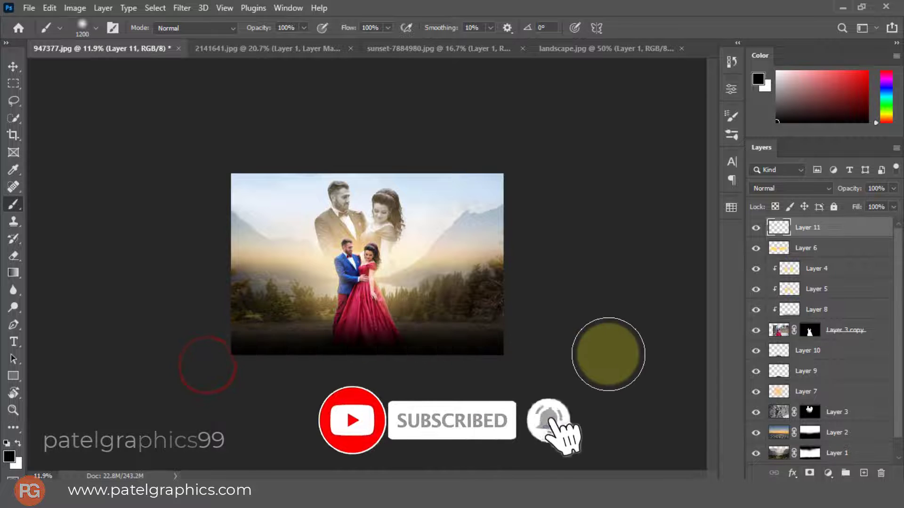
Set Layer 11's blend mode to Multiply and lower its opacity to 33%
click(812, 189)
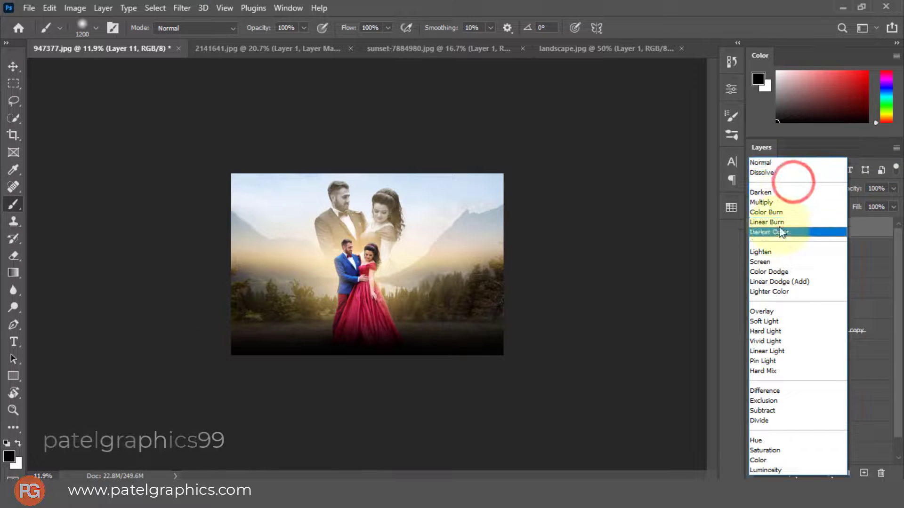
click(762, 203)
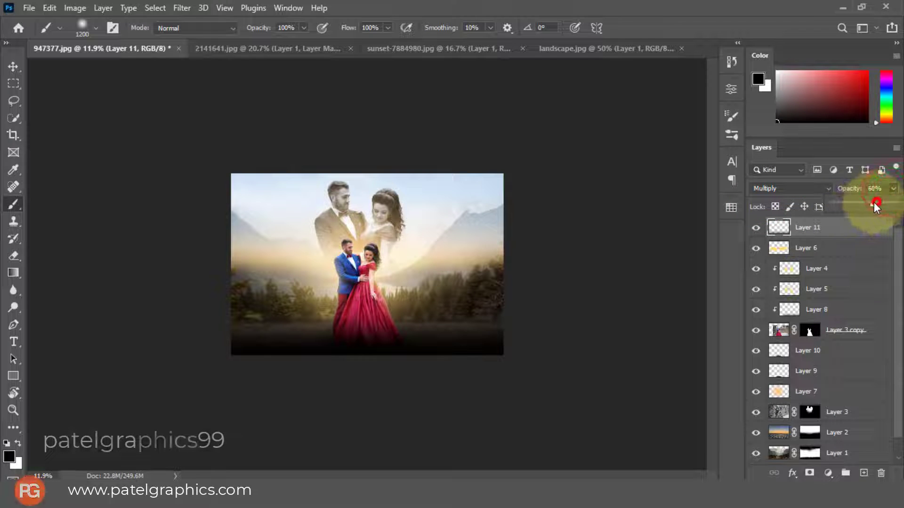
mouse_move(871, 204)
mouse_down()
mouse_move(830, 205)
mouse_move(853, 205)
mouse_up()
scroll(416, 245, up, 5)
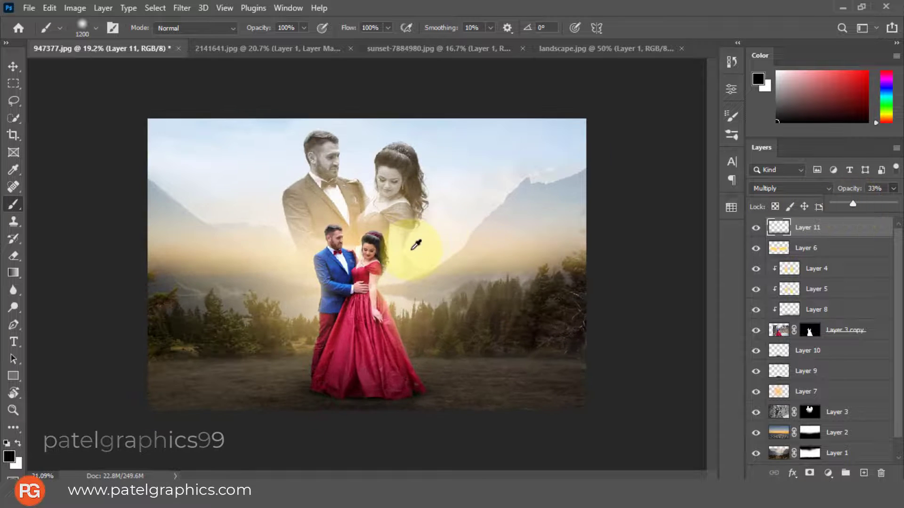
scroll(416, 245, up, 1)
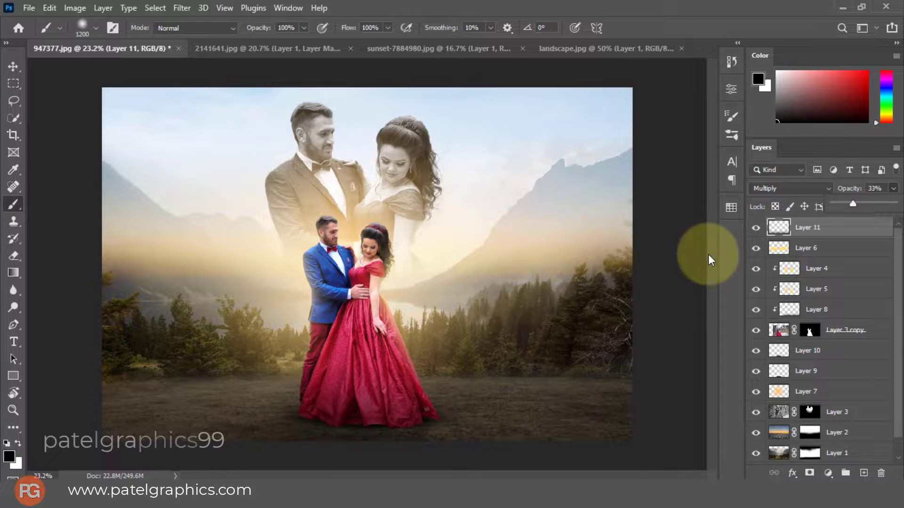
Add a new layer and place it between Layer 3 and Layer 2 in the layer stack
scroll(842, 272, down, 1)
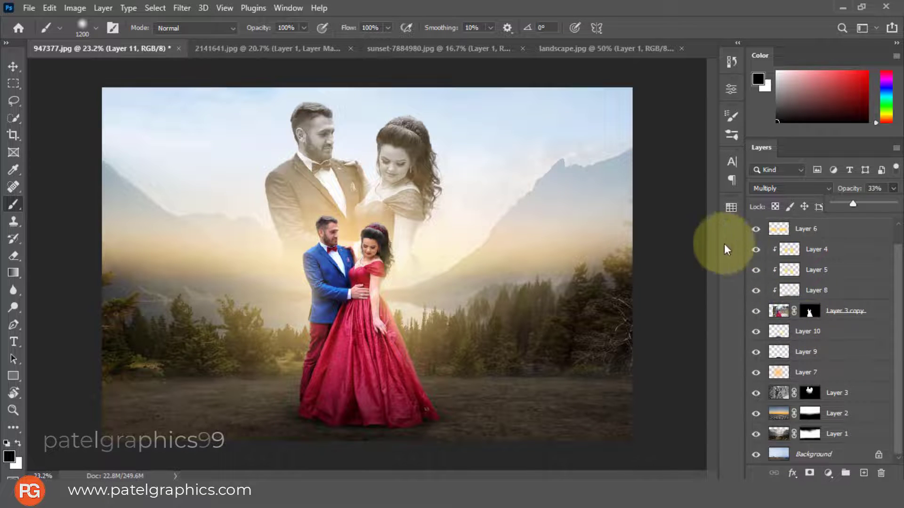
key(v)
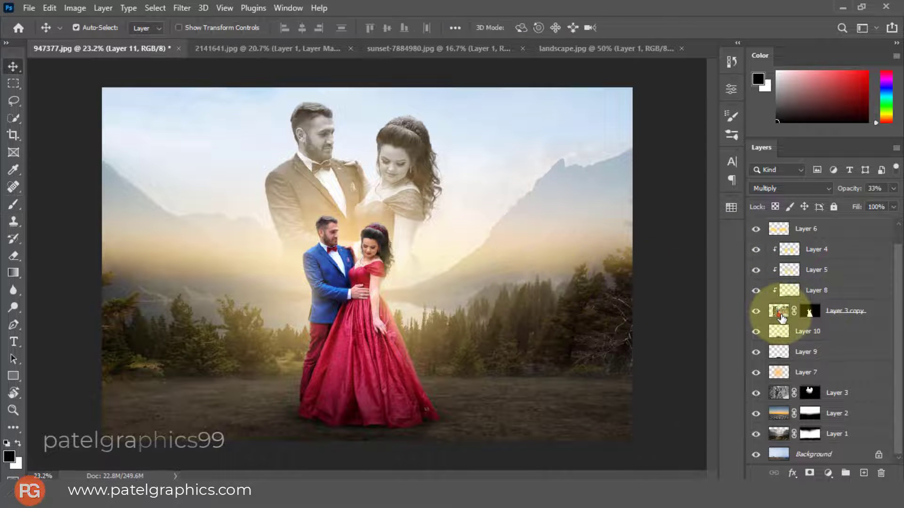
scroll(375, 219, up, 1)
scroll(376, 219, down, 1)
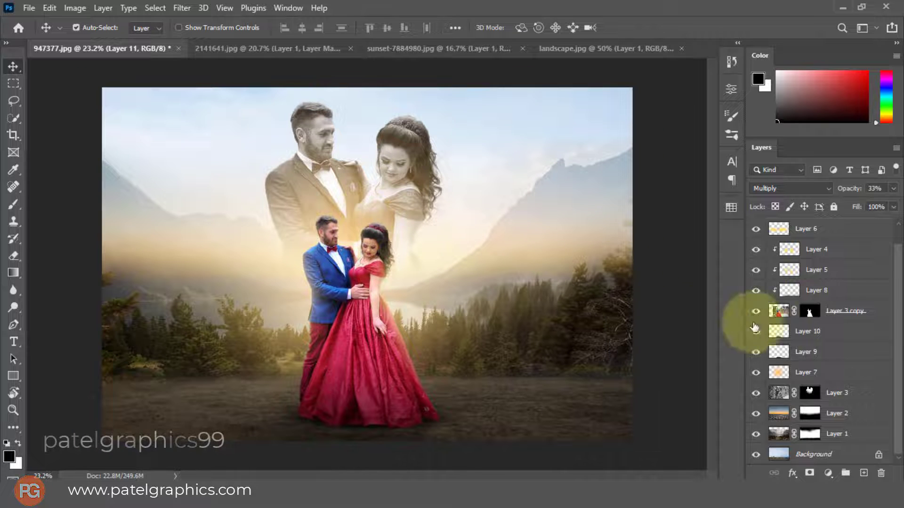
scroll(831, 344, up, 1)
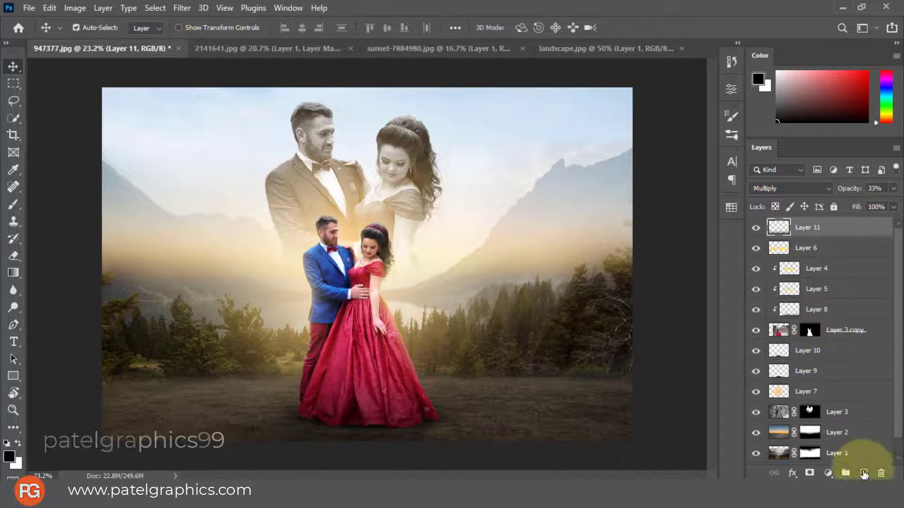
click(864, 475)
key(b)
scroll(398, 176, down, 4)
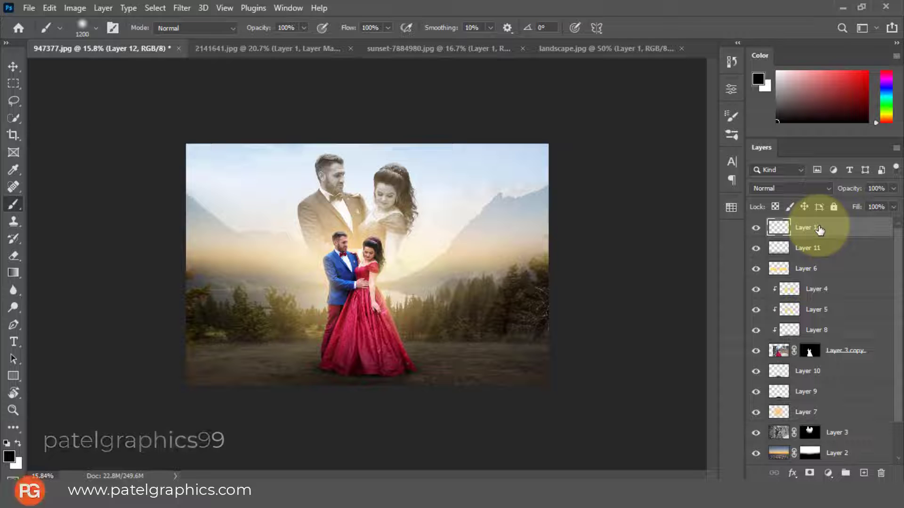
drag(819, 230, 843, 443)
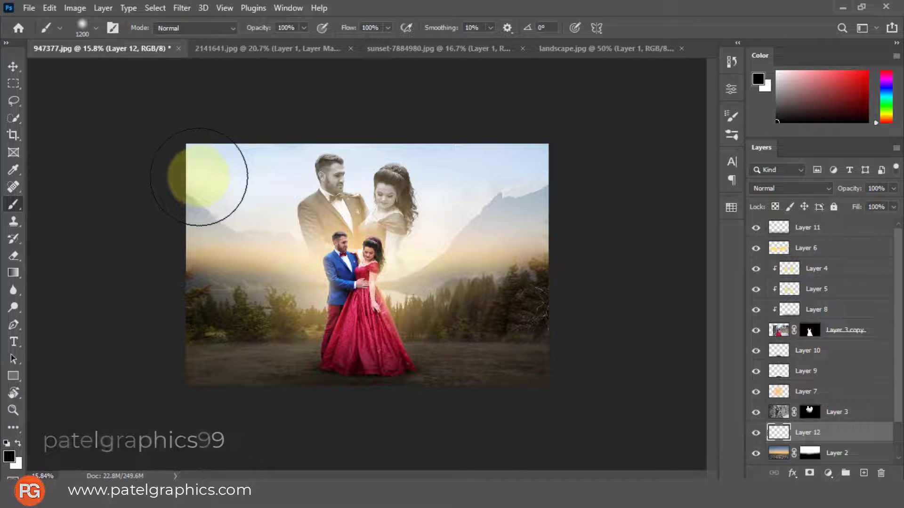
Paint black over the sky, mountains and trees on Layer 12 with a 2000 px soft brush
key(bracketright)
key(bracketright)
key(bracketright)
key(bracketright)
key(bracketright)
key(bracketright)
key(bracketright)
key(bracketright)
click(171, 231)
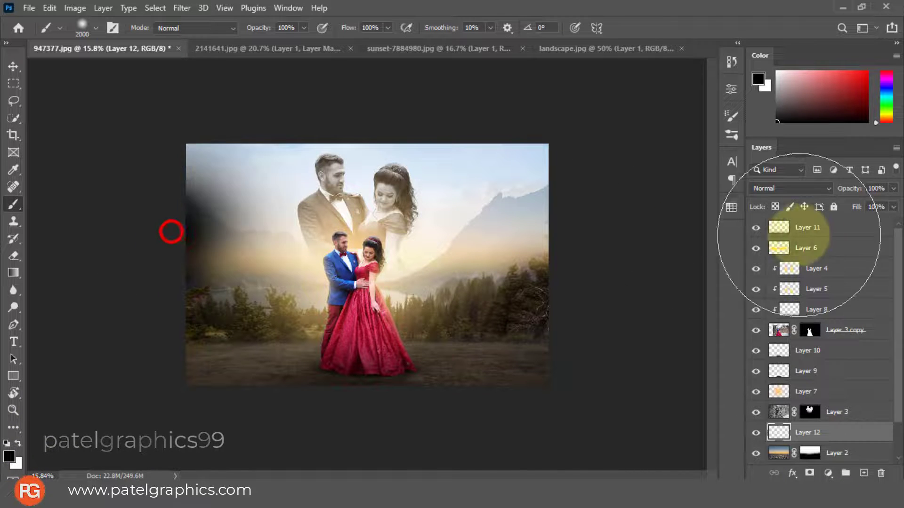
mouse_move(799, 236)
mouse_down()
mouse_move(525, 170)
mouse_move(1, 128)
mouse_up()
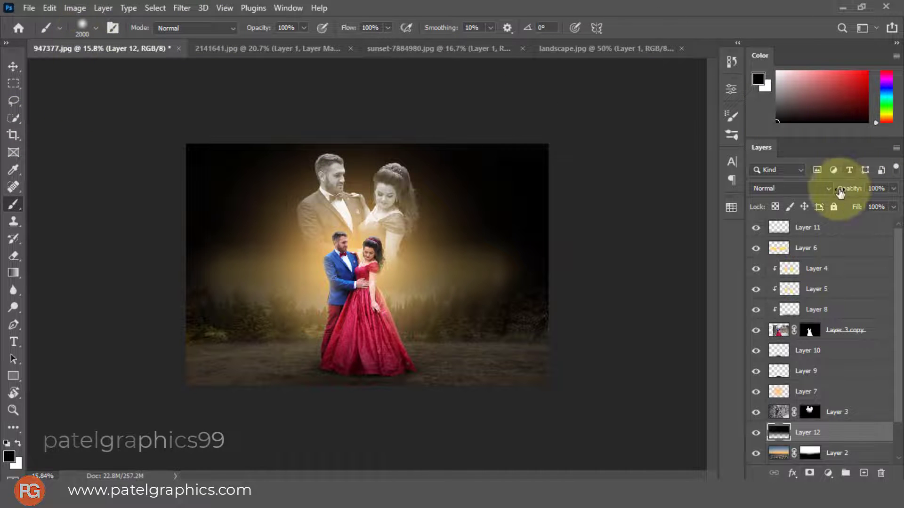
Set Layer 12's blend mode to Color to desaturate the background behind the couple
click(815, 189)
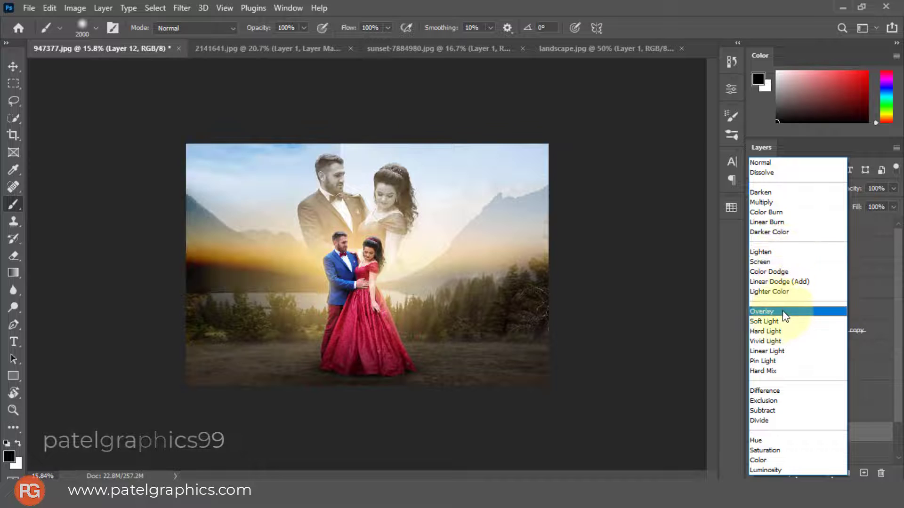
click(758, 460)
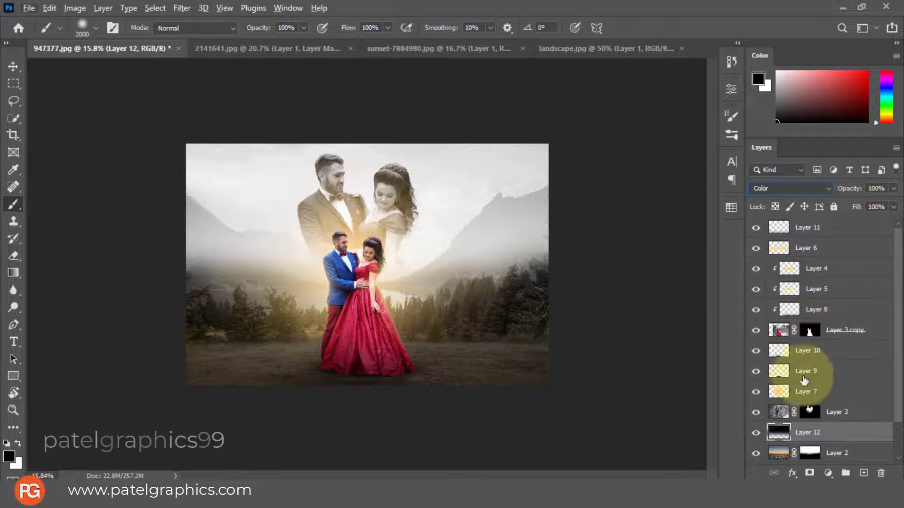
key(alt+e)
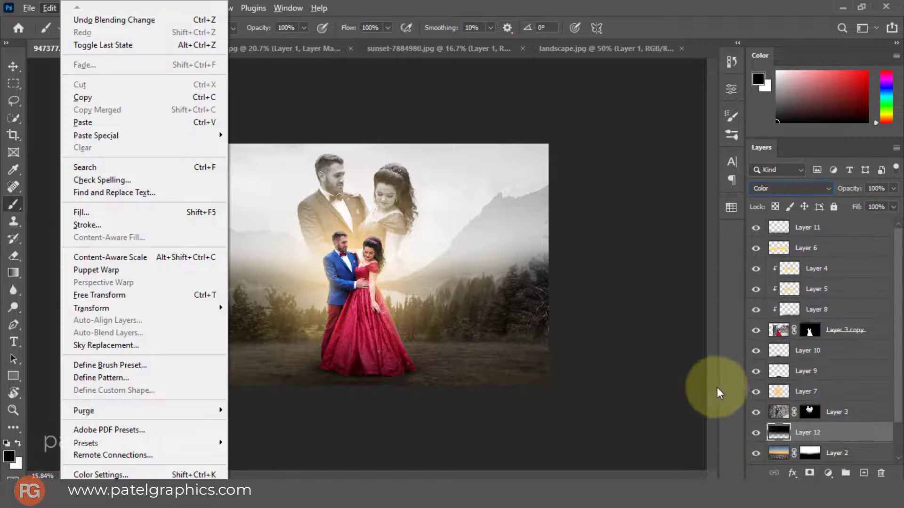
click(776, 427)
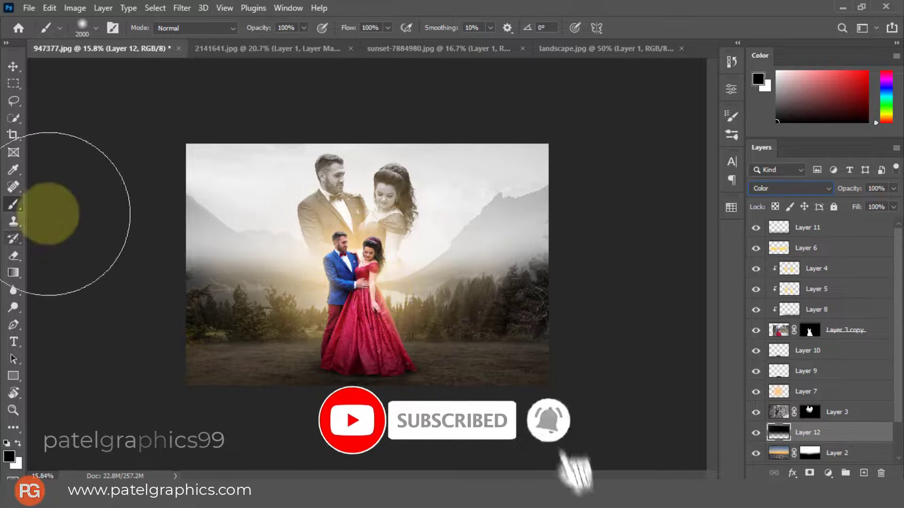
Erase Layer 12's paint over the trees on both sides with a Soft Round eraser enlarged to 900 px
click(784, 436)
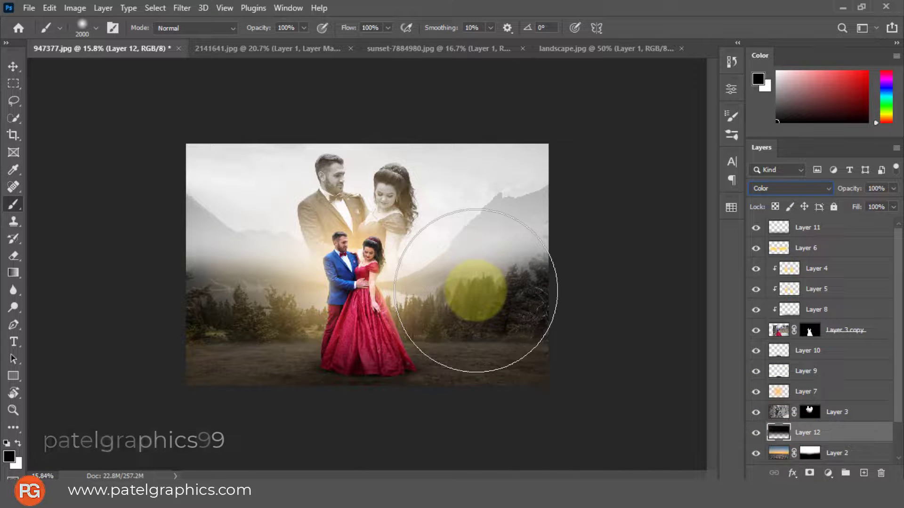
click(13, 257)
right_click(488, 309)
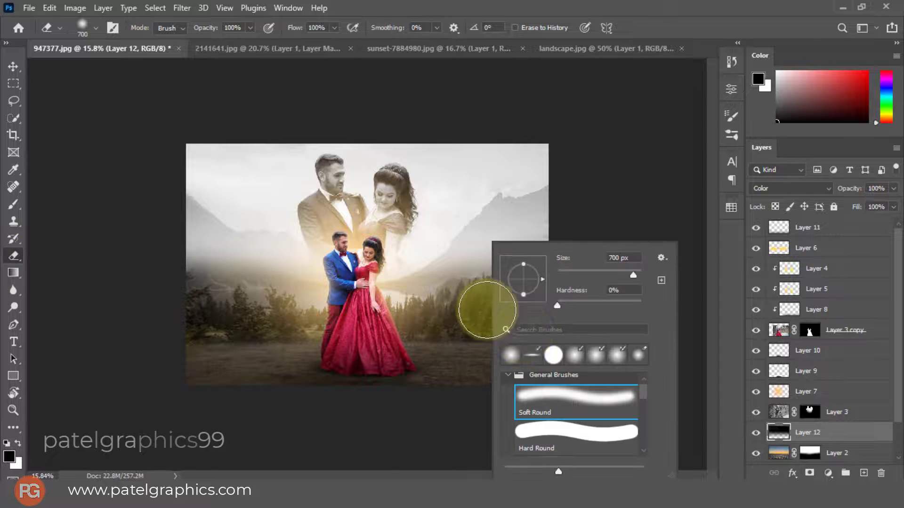
click(477, 338)
key(])
key(])
click(541, 300)
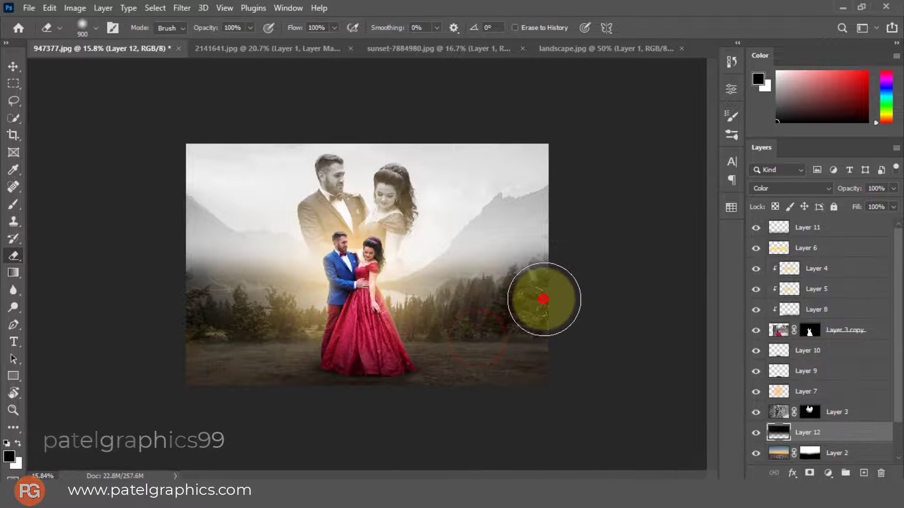
click(195, 335)
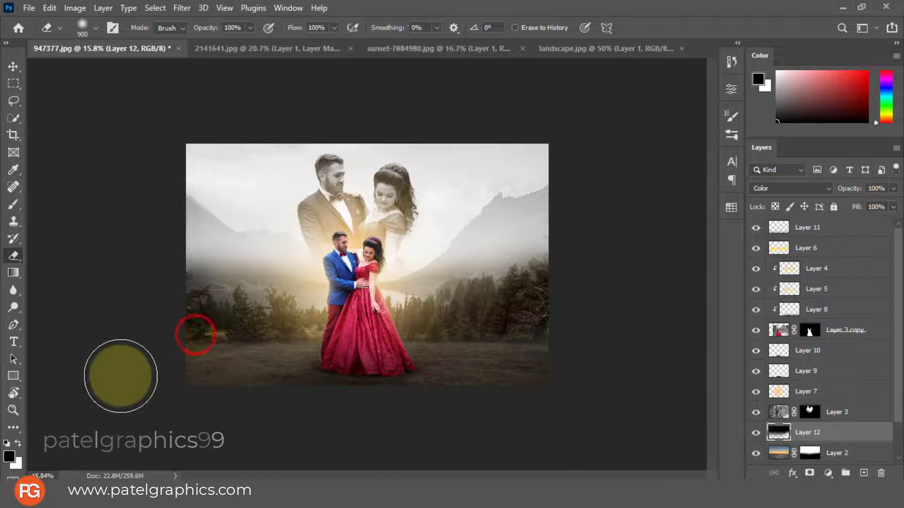
Erase Layer 12's paint over the right-hand trees and, with the eraser enlarged to 1600 px, across the upper sky
click(526, 309)
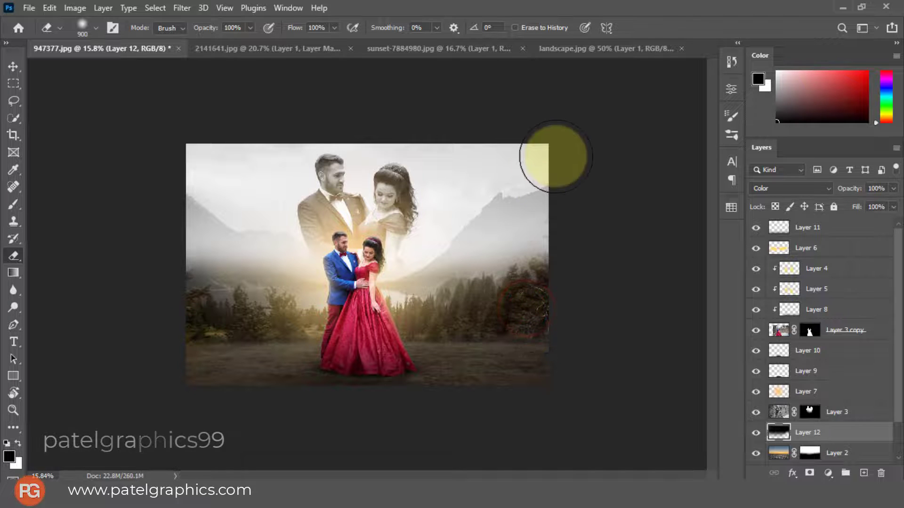
key(bracketright)
key(bracketright)
key(bracketright)
key(bracketright)
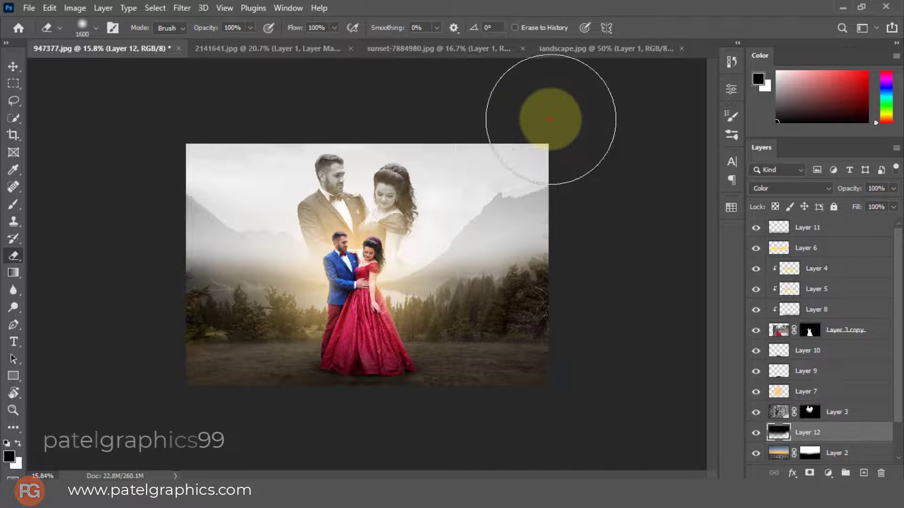
click(550, 118)
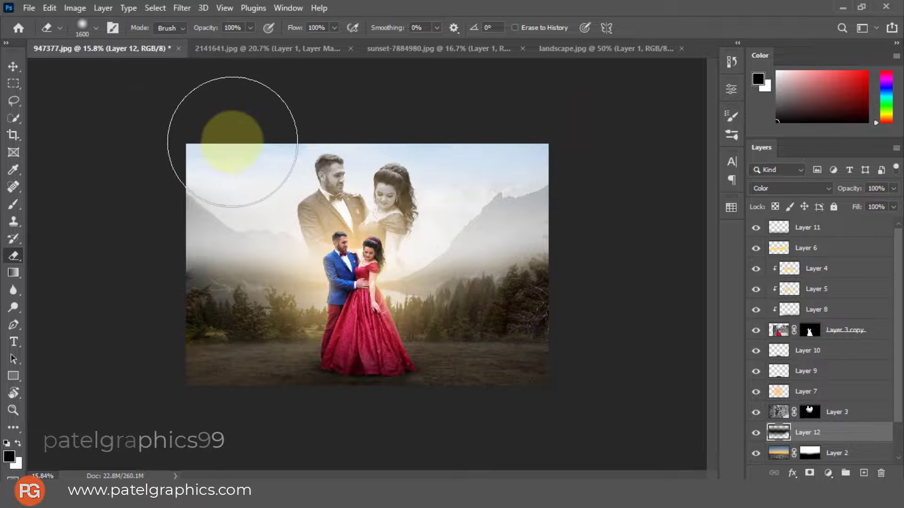
click(233, 142)
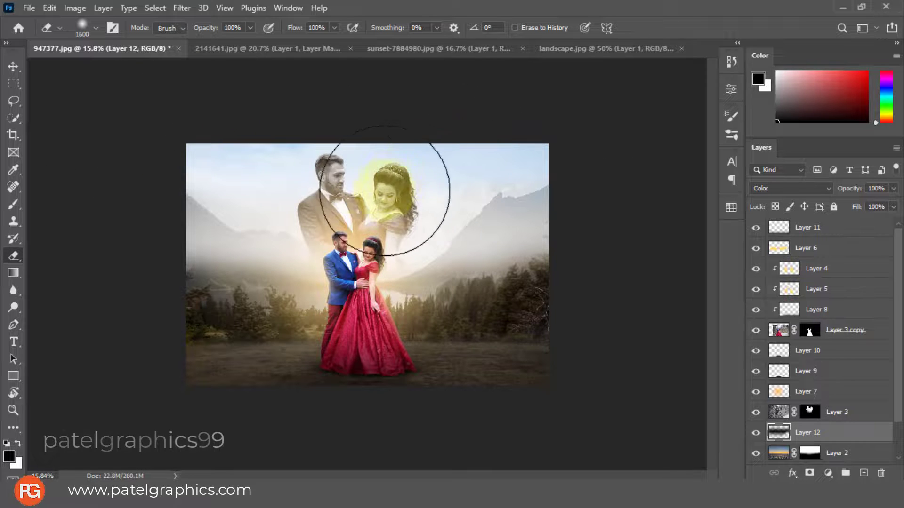
click(221, 129)
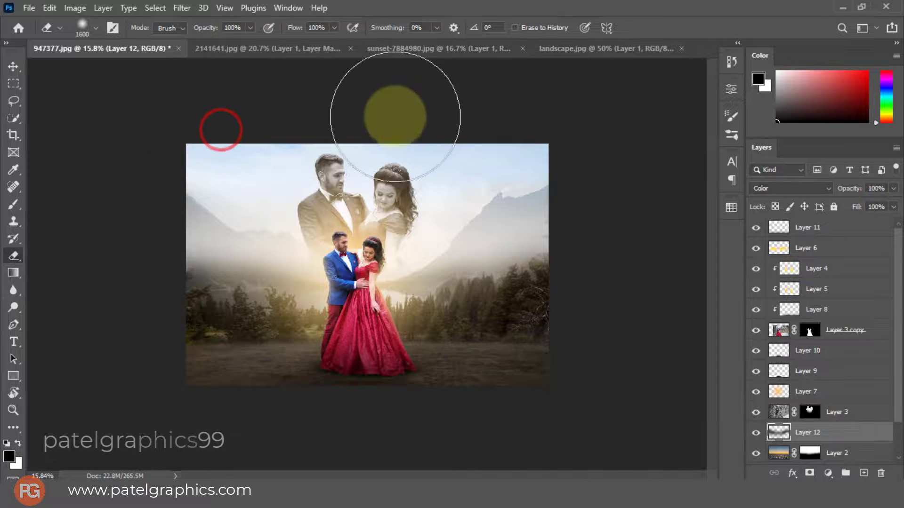
scroll(395, 115, up, 3)
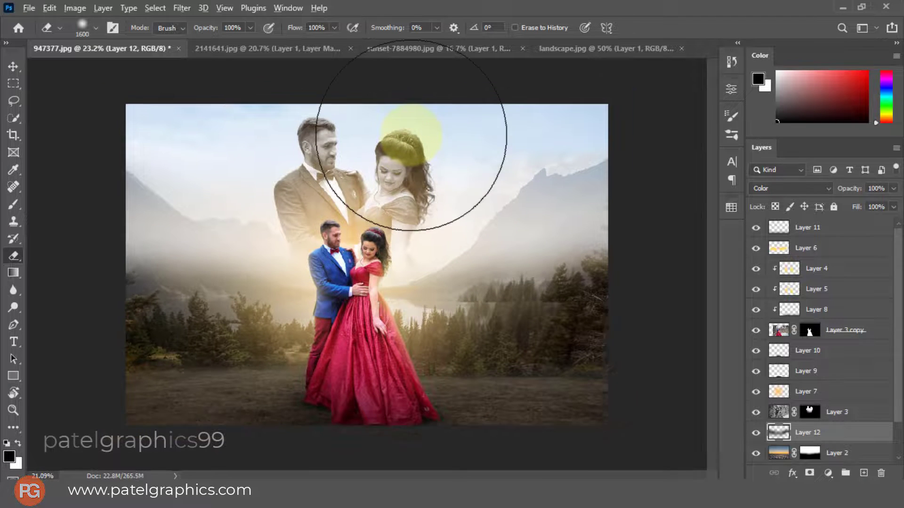
key(v)
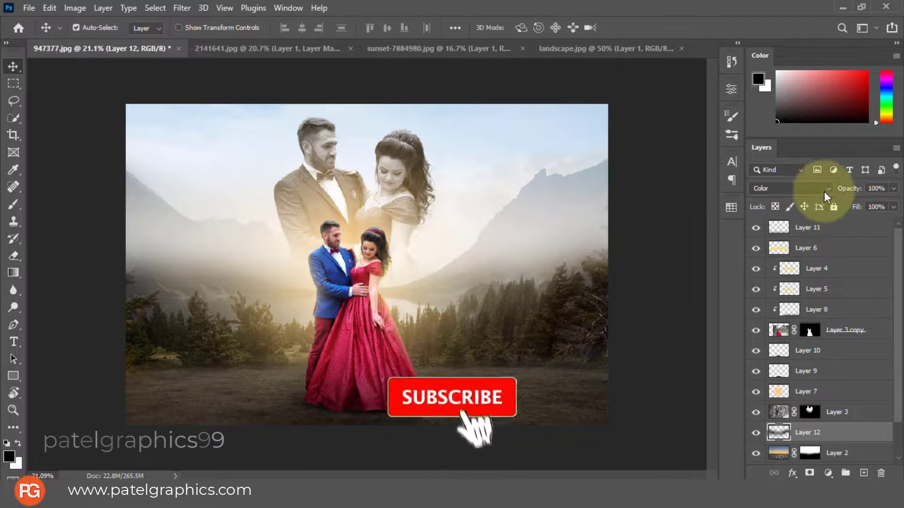
Add a Color Lookup adjustment layer above Layer 11 with the 2Strip.look 3D LUT and set its opacity to 33%
click(863, 224)
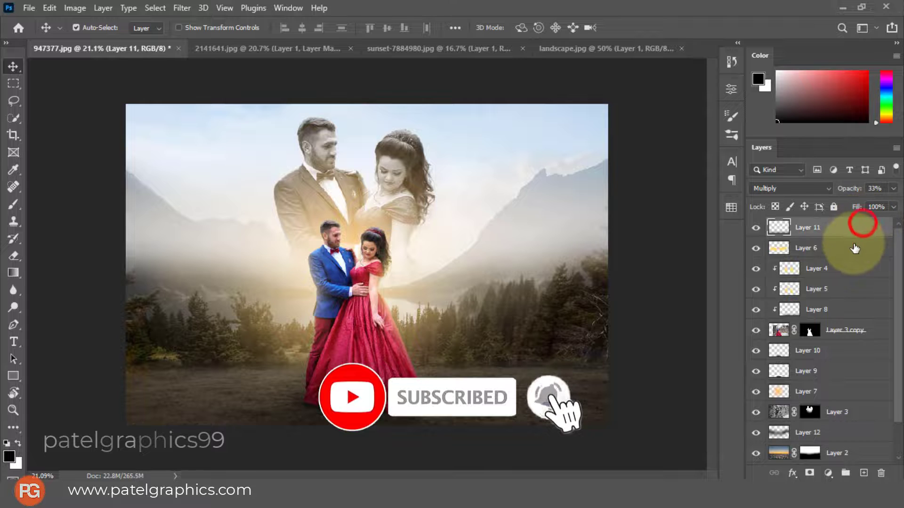
click(828, 473)
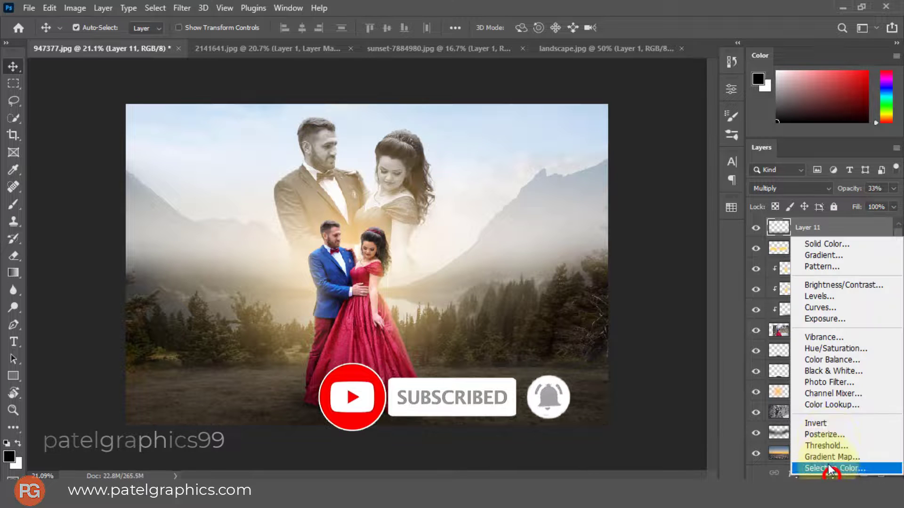
click(830, 406)
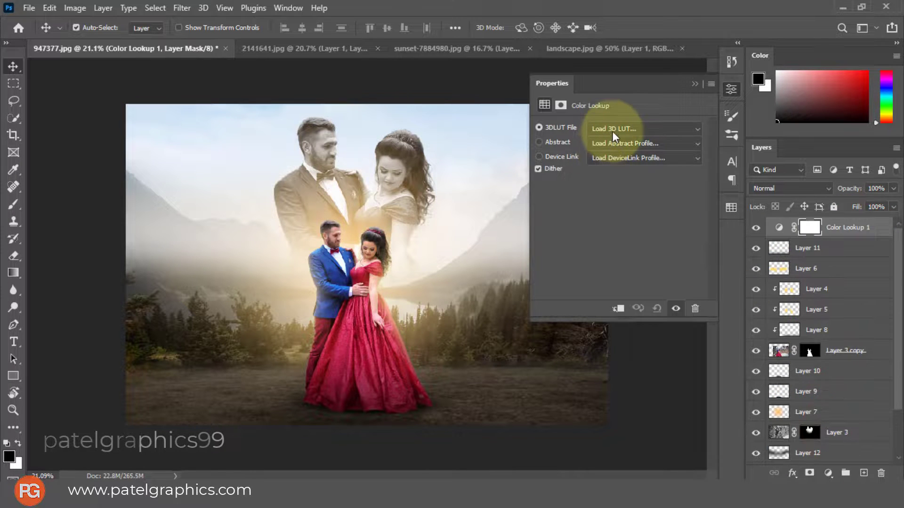
click(613, 132)
click(609, 46)
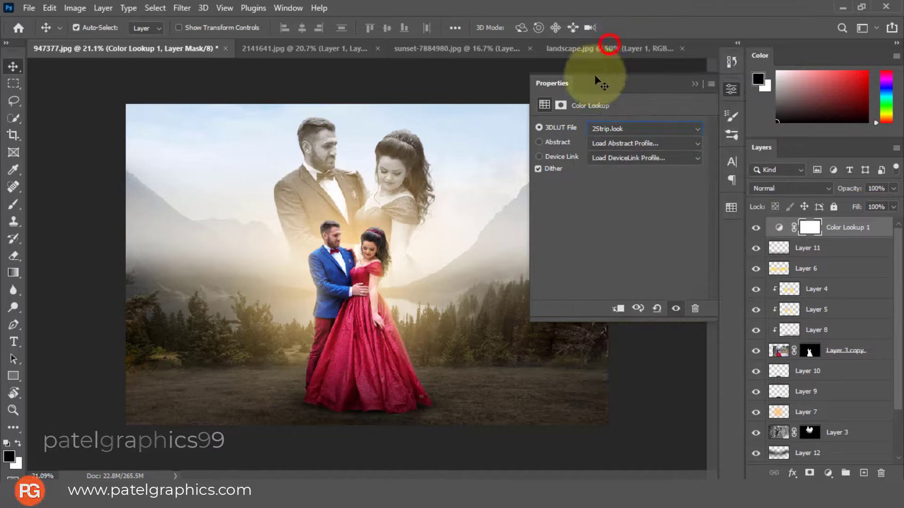
click(694, 81)
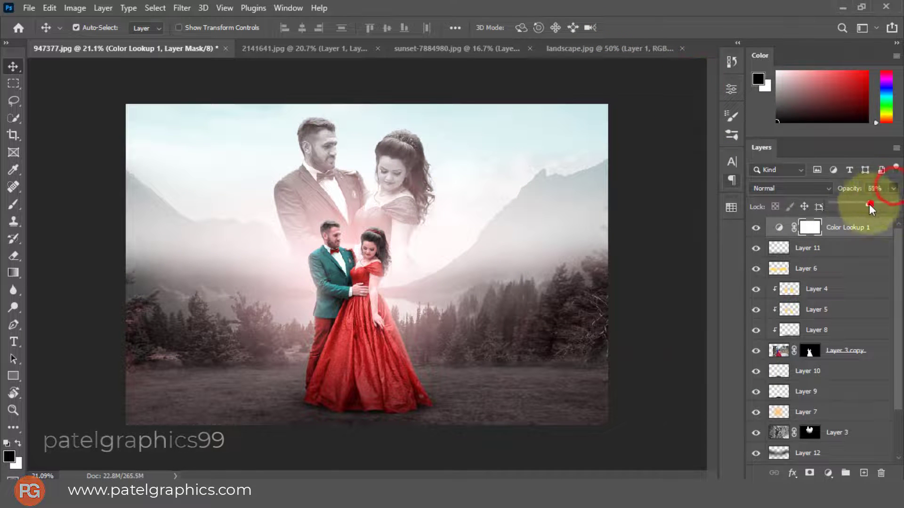
drag(832, 204, 852, 208)
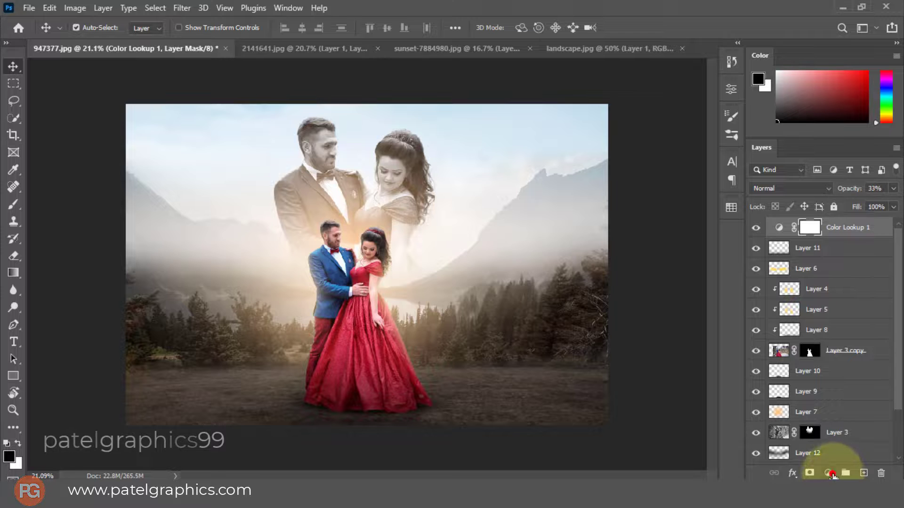
Add a second Color Lookup adjustment layer with the Fuji ETERNA 250D Fuji 3510 (by Adobe).cube LUT and set its opacity to 50%
click(832, 475)
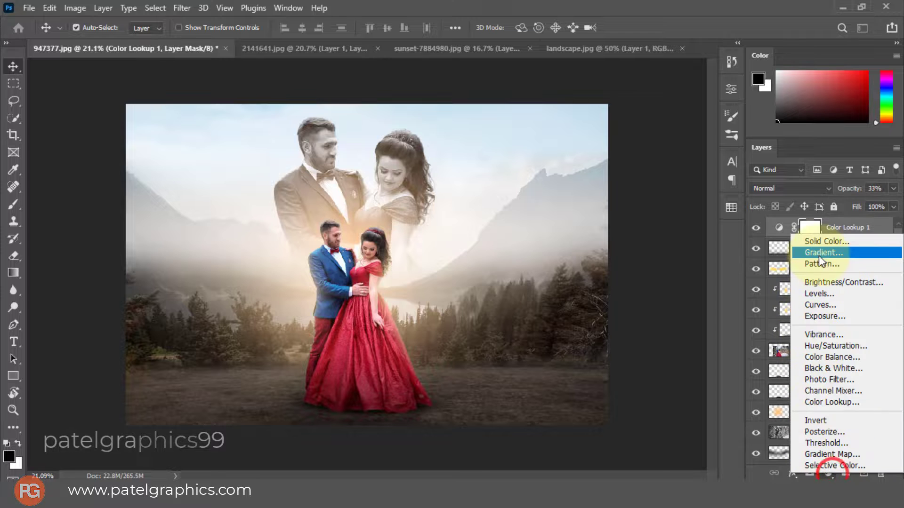
click(832, 403)
click(643, 115)
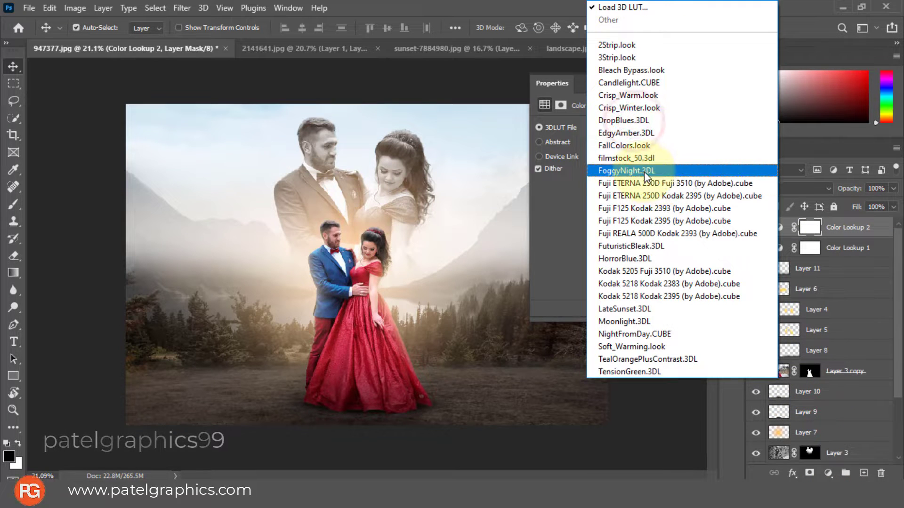
click(642, 182)
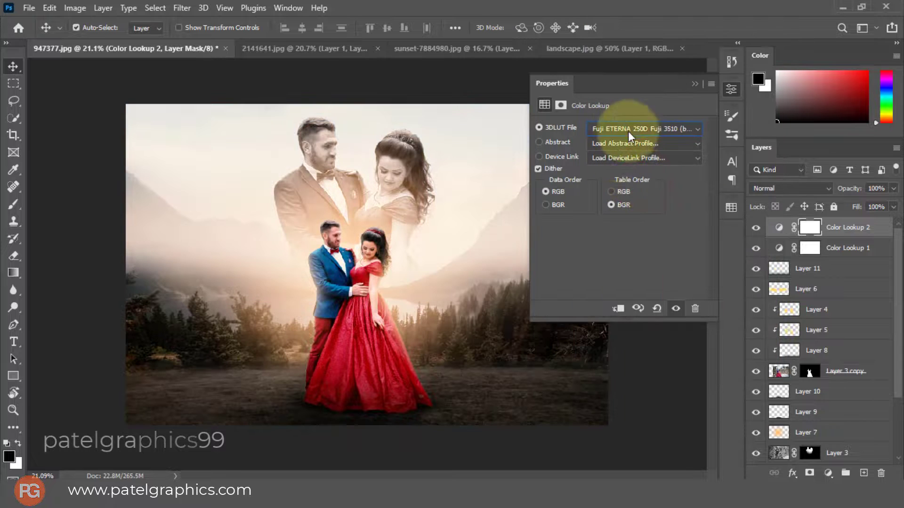
click(695, 84)
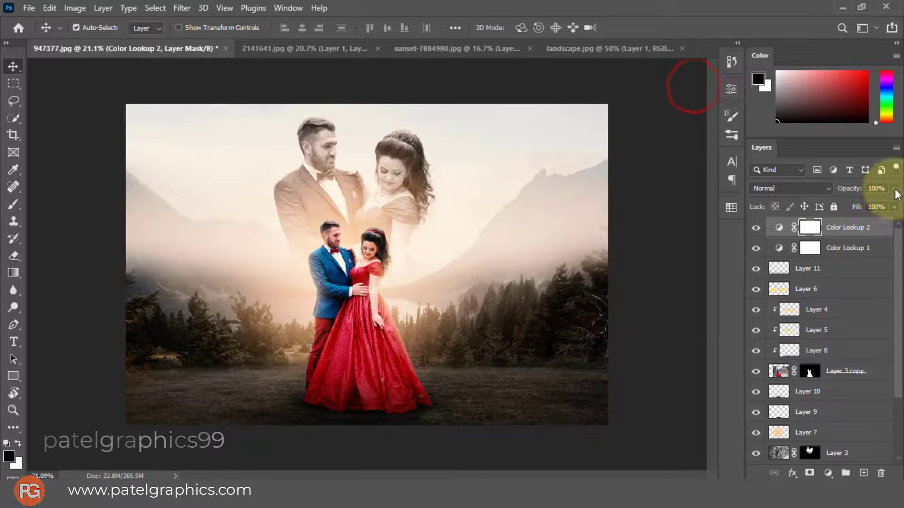
drag(871, 201, 847, 219)
Set the Color Lookup 1 layer's opacity to 22% and reselect the Color Lookup 2 layer
click(854, 248)
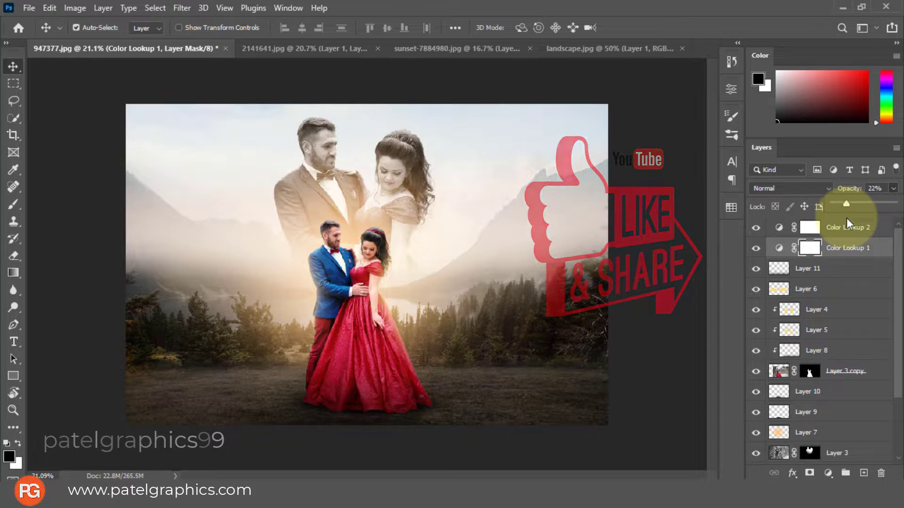
click(850, 230)
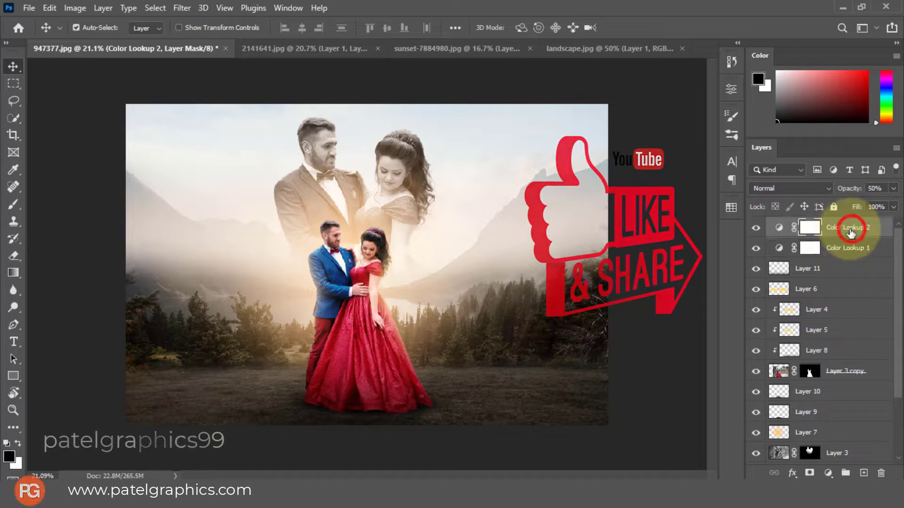
scroll(848, 330, down, 3)
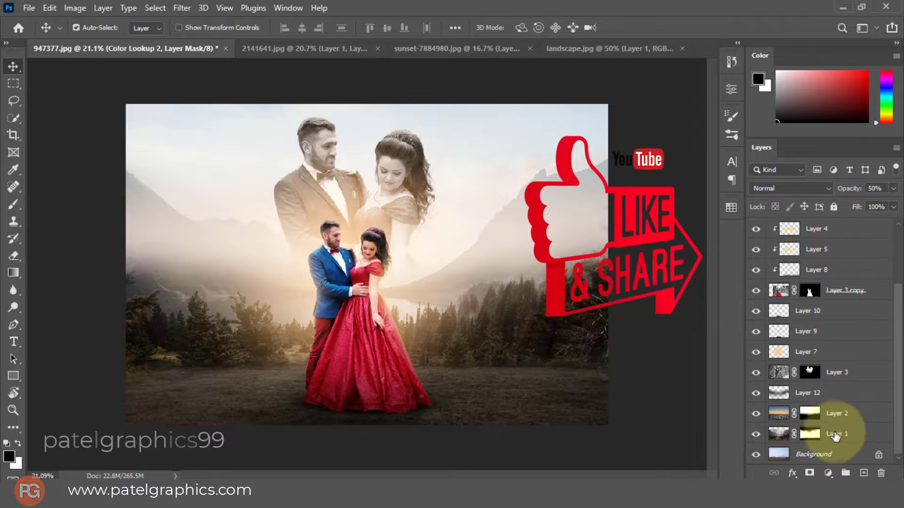